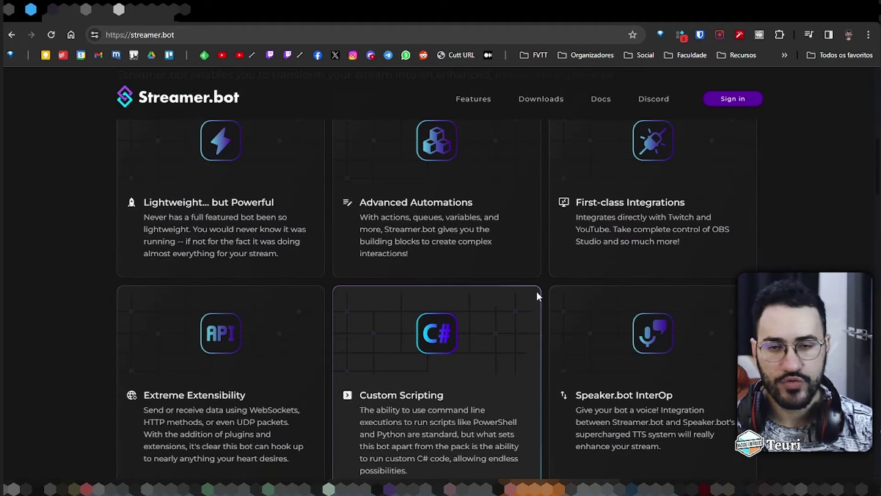
Review the Streamer.bot homepage, covering its features, supported integrations and the v0.2.2 download section.
{"action": "scroll", "coordinate": [528, 202], "scroll_direction": "down", "scroll_amount": 1}
{"action": "scroll", "coordinate": [527, 202], "scroll_direction": "down", "scroll_amount": 10}
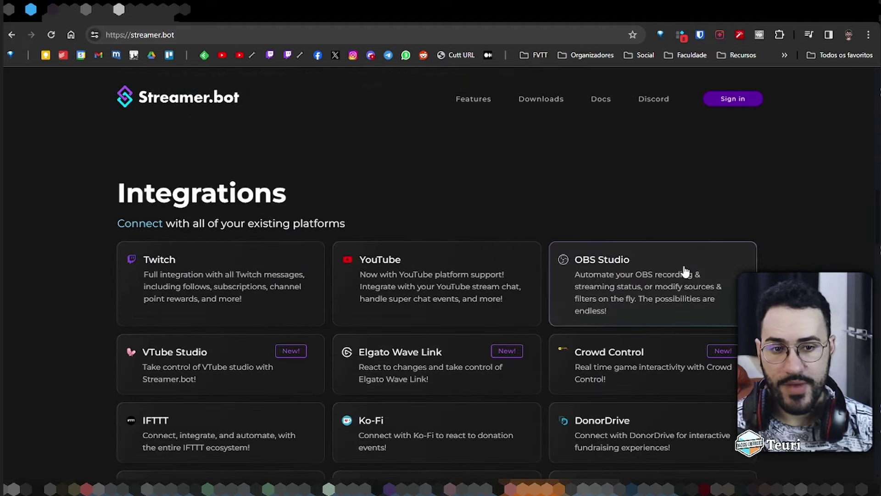
{"action": "scroll", "coordinate": [468, 288], "scroll_direction": "up", "scroll_amount": 3}
{"action": "scroll", "coordinate": [501, 277], "scroll_direction": "down", "scroll_amount": 1}
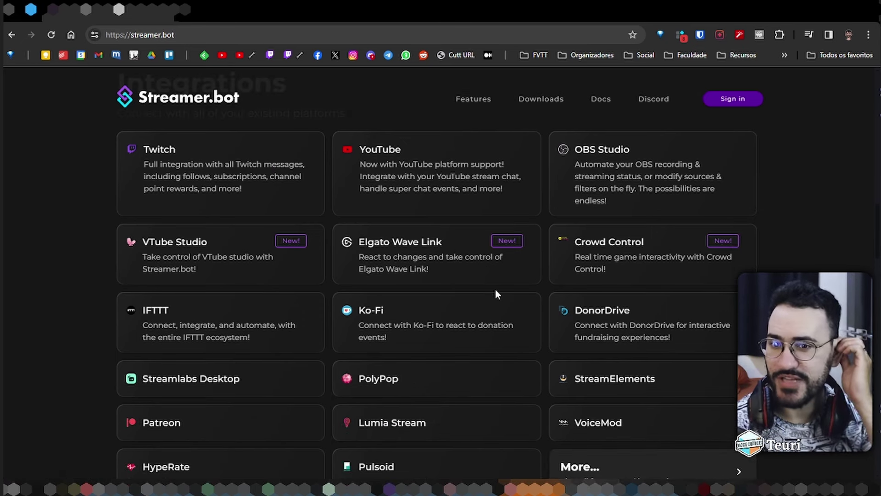
{"action": "scroll", "coordinate": [527, 330], "scroll_direction": "down", "scroll_amount": 1}
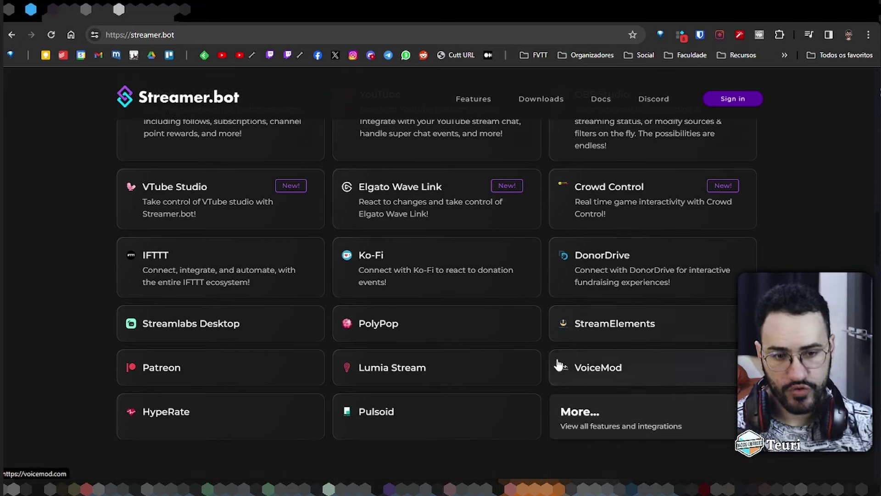
{"action": "scroll", "coordinate": [473, 300], "scroll_direction": "up", "scroll_amount": 15}
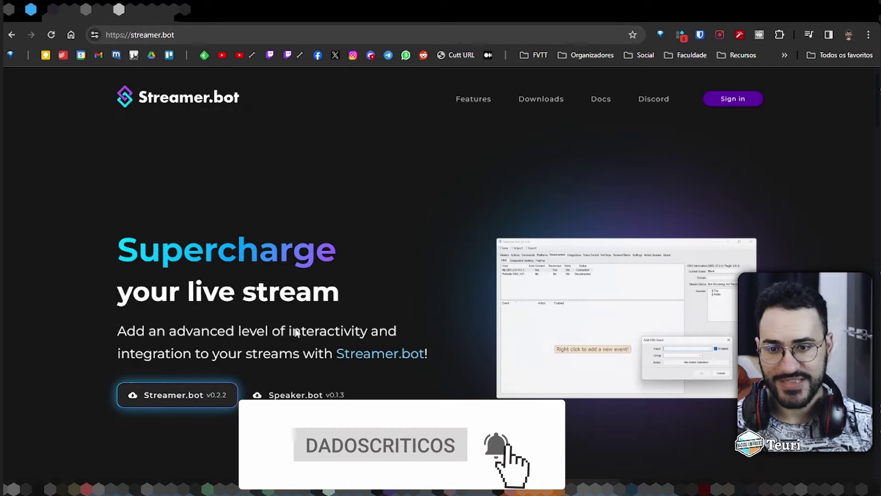
{"action": "scroll", "coordinate": [298, 338], "scroll_direction": "down", "scroll_amount": 2}
{"action": "left_click", "coordinate": [201, 297]}
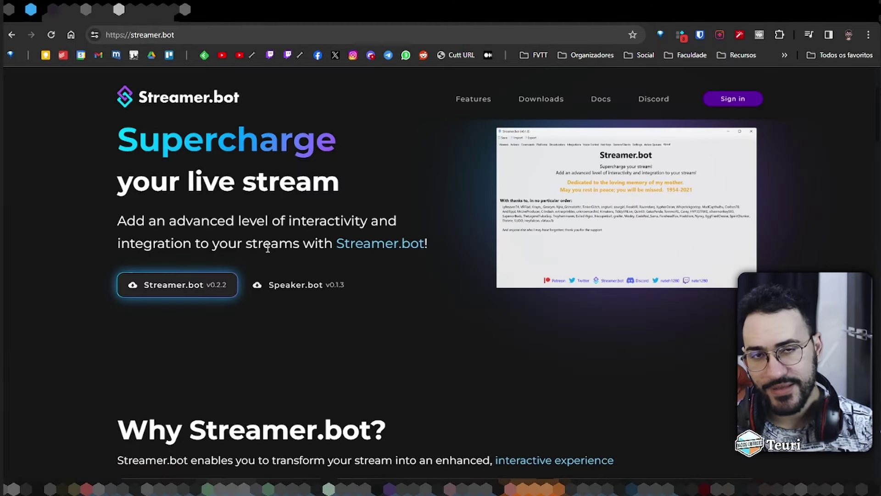
{"action": "scroll", "coordinate": [236, 340], "scroll_direction": "down", "scroll_amount": 3}
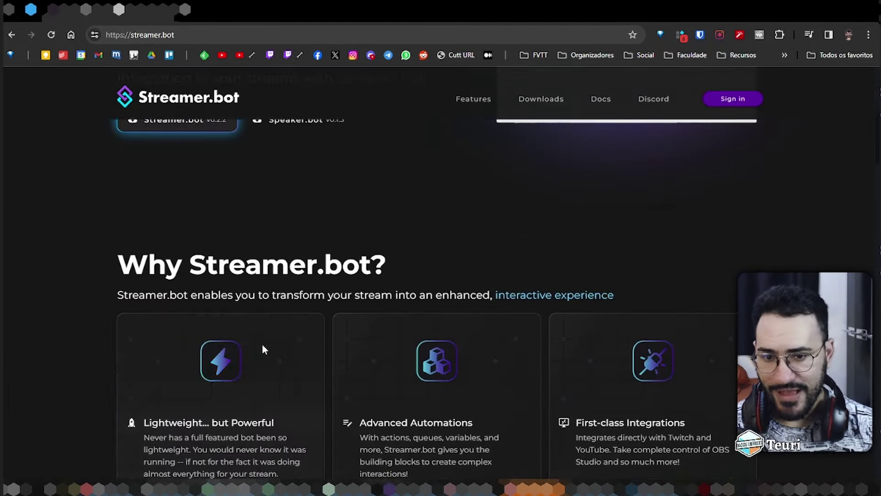
{"action": "scroll", "coordinate": [459, 381], "scroll_direction": "up", "scroll_amount": 1}
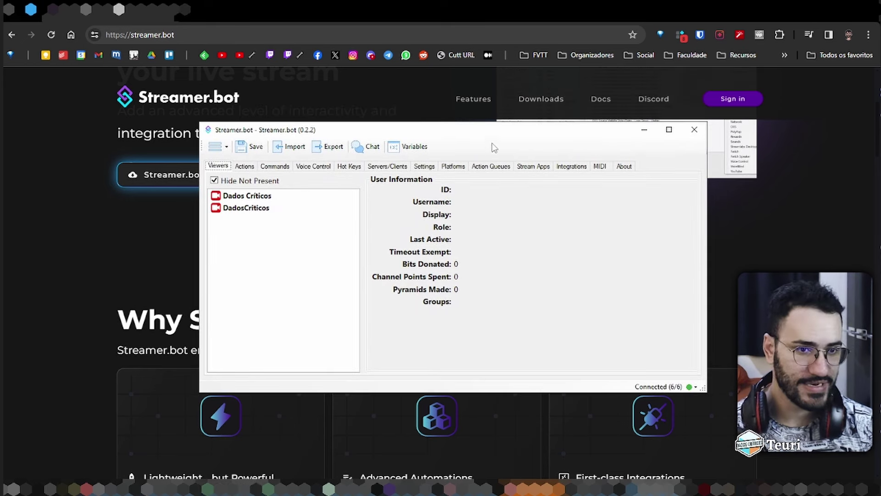
Look through the Actions, Commands, Voice Control, Hot Keys, Servers/Clients and Settings sections of Streamer.bot.
{"action": "left_click_drag", "start_coordinate": [481, 133], "coordinate": [432, 123]}
{"action": "left_click", "coordinate": [196, 156]}
{"action": "left_click", "coordinate": [240, 156]}
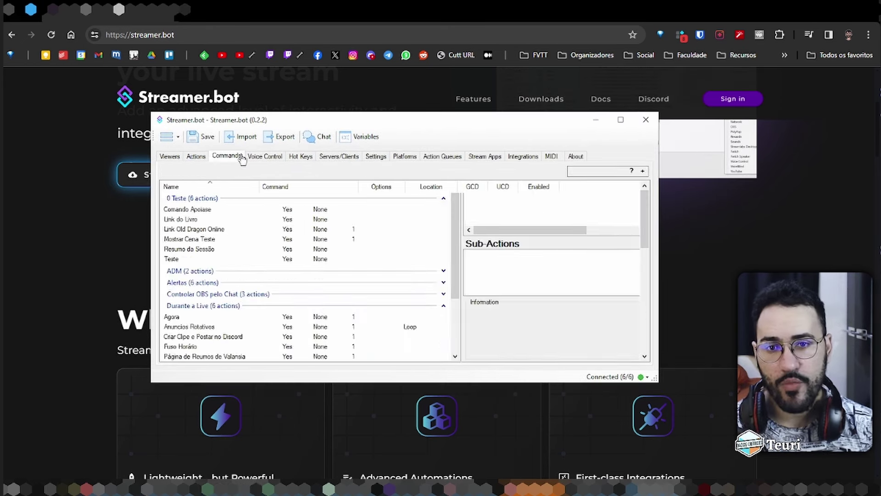
{"action": "left_click", "coordinate": [265, 156]}
{"action": "left_click", "coordinate": [301, 156]}
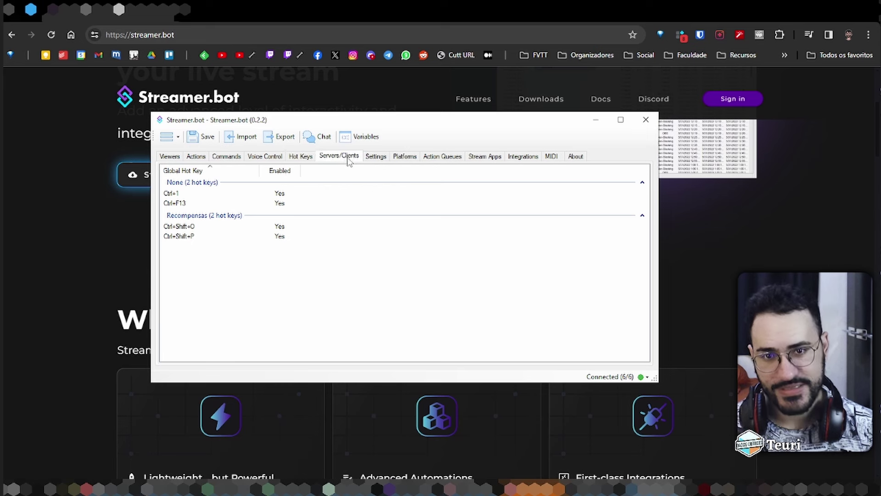
{"action": "left_click", "coordinate": [339, 156]}
{"action": "left_click", "coordinate": [374, 156]}
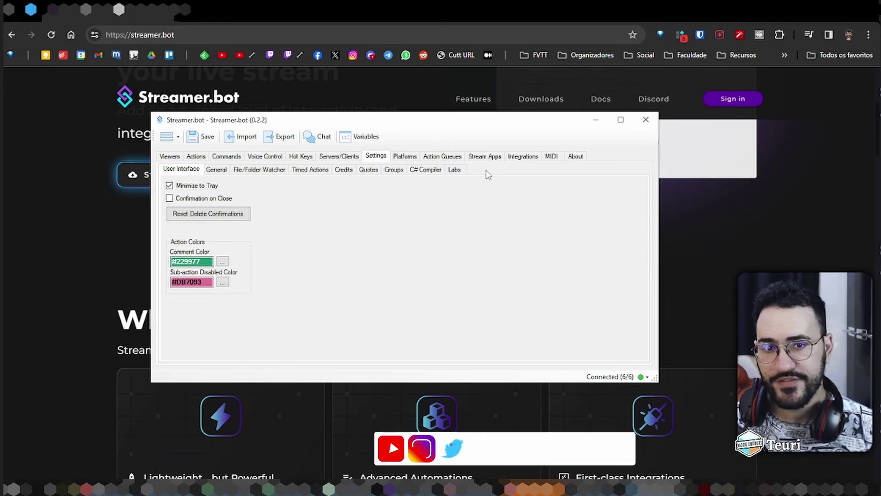
Start a new OBS connection among the stream apps and set its version to v5.x.
{"action": "left_click", "coordinate": [488, 158]}
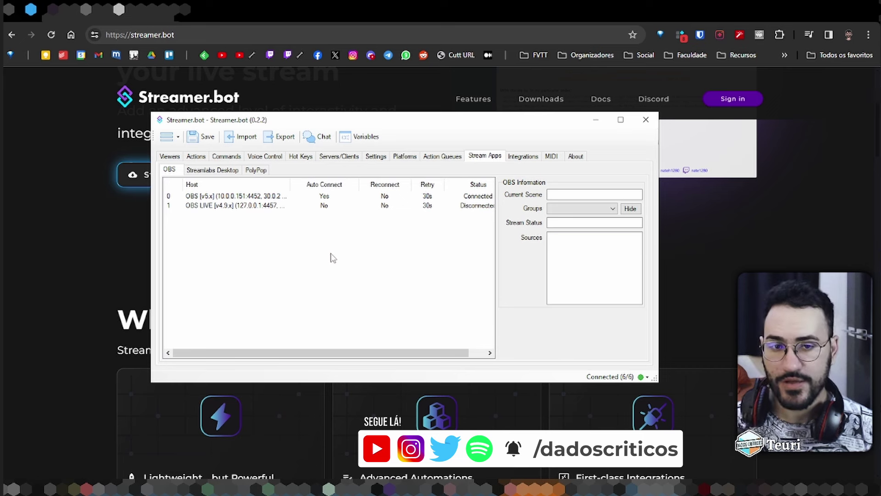
{"action": "left_click", "coordinate": [294, 247]}
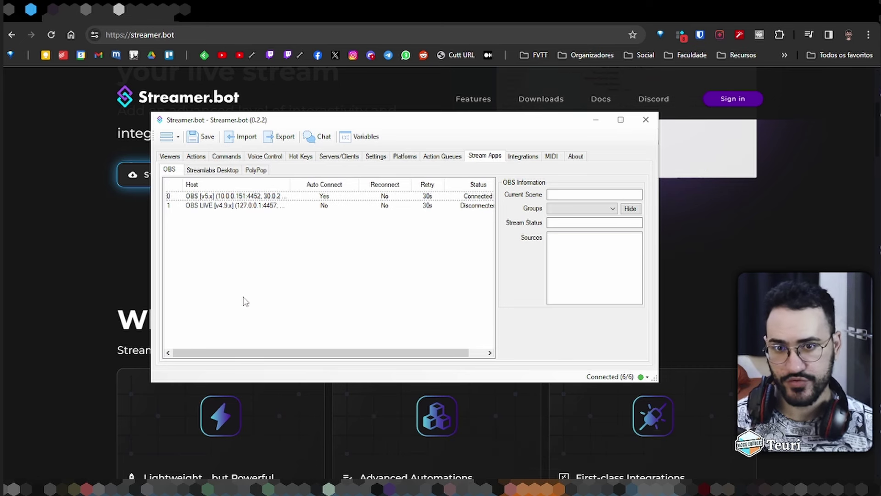
{"action": "right_click", "coordinate": [228, 234]}
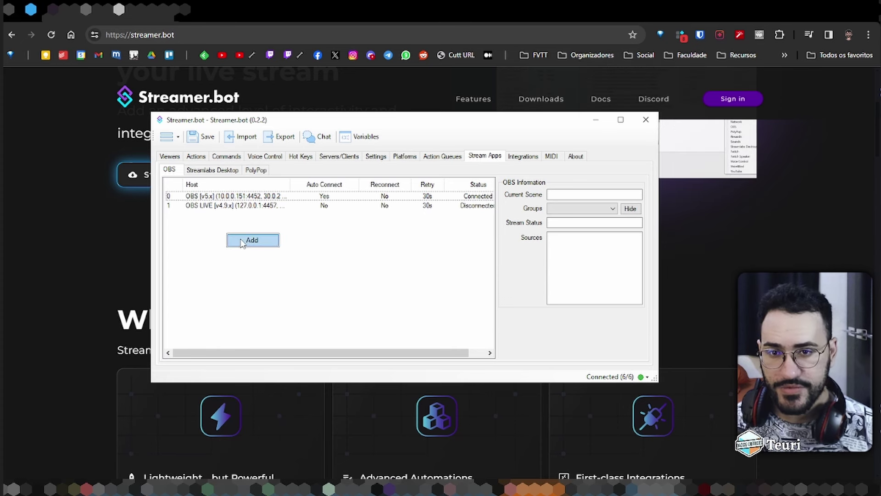
{"action": "left_click", "coordinate": [245, 242]}
{"action": "left_click_drag", "start_coordinate": [436, 174], "coordinate": [339, 182]}
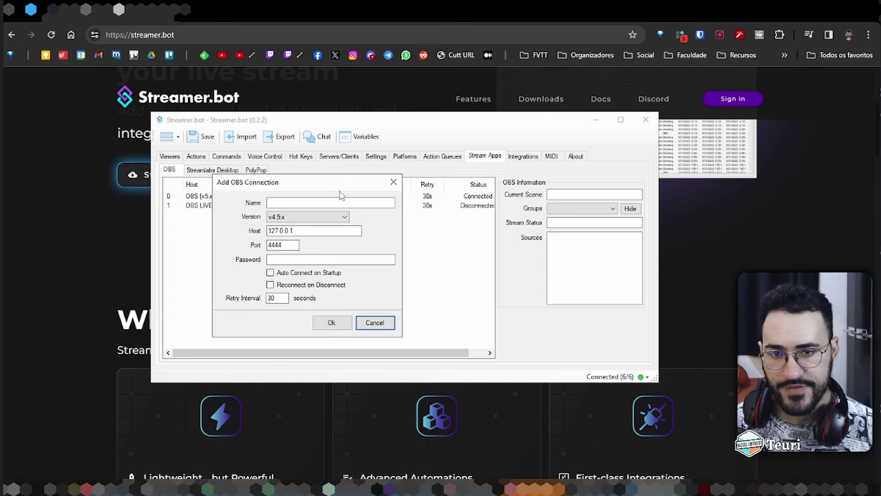
{"action": "left_click", "coordinate": [340, 217]}
{"action": "left_click", "coordinate": [321, 223]}
{"action": "left_click", "coordinate": [276, 203]}
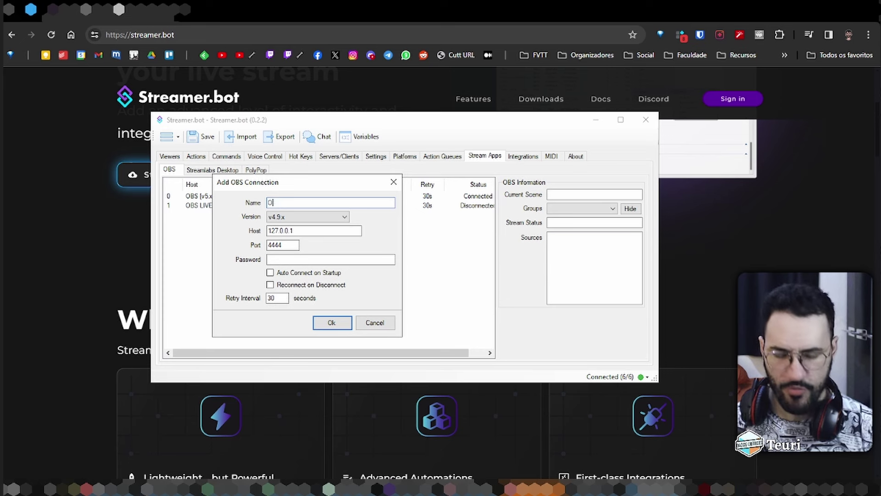
{"action": "key", "text": "BackSpace"}
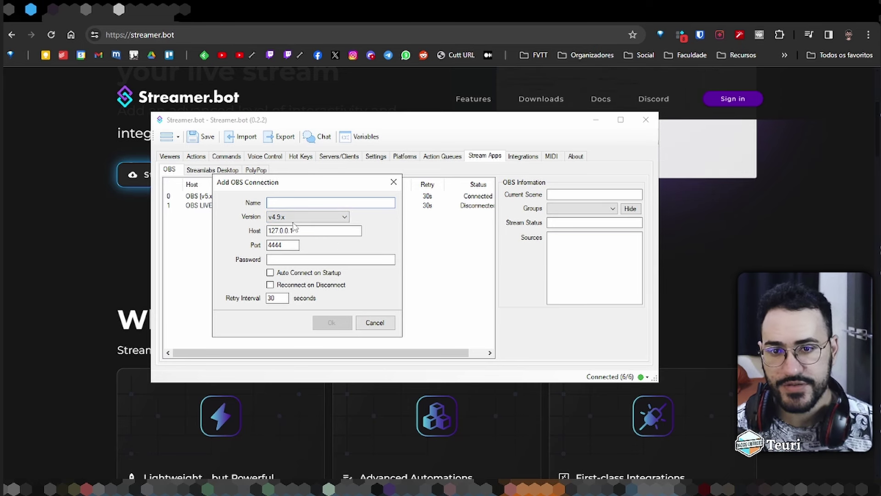
{"action": "left_click", "coordinate": [305, 217]}
{"action": "left_click", "coordinate": [294, 231]}
{"action": "left_click_drag", "start_coordinate": [290, 181], "coordinate": [493, 204]}
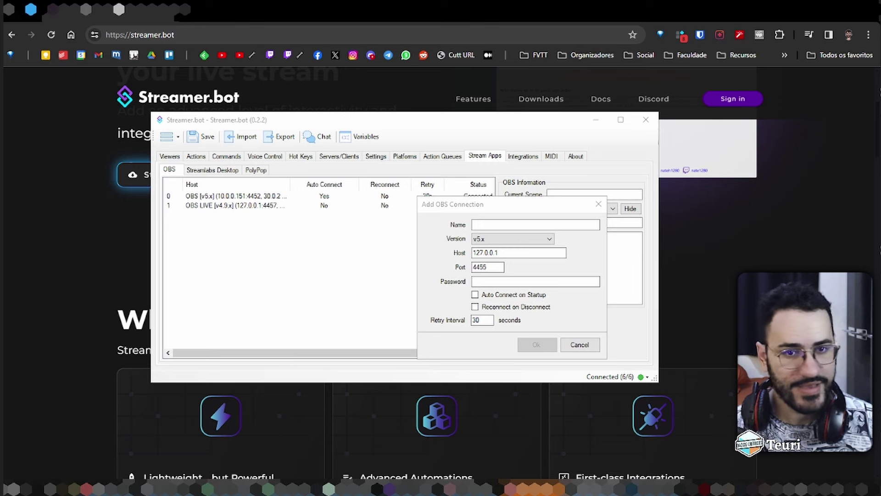
Switch to OBS Studio and open its WebSocket server settings.
{"action": "key", "text": "alt+Tab"}
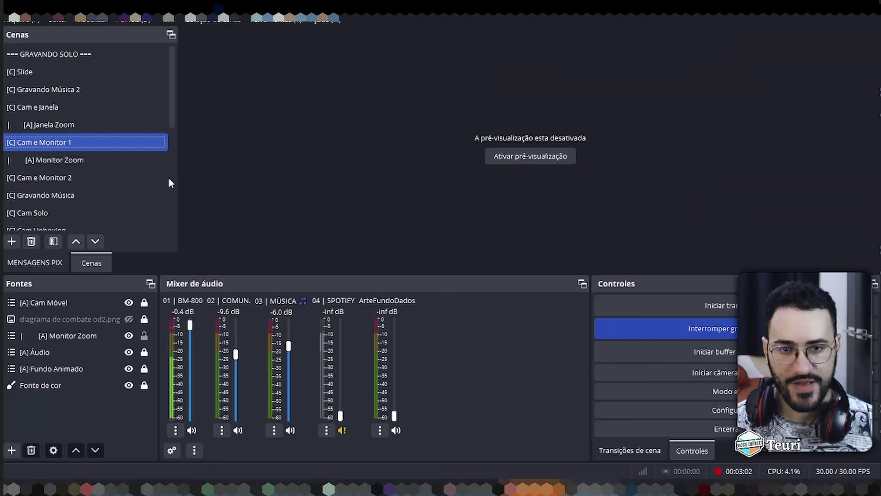
{"action": "left_click", "coordinate": [277, 20]}
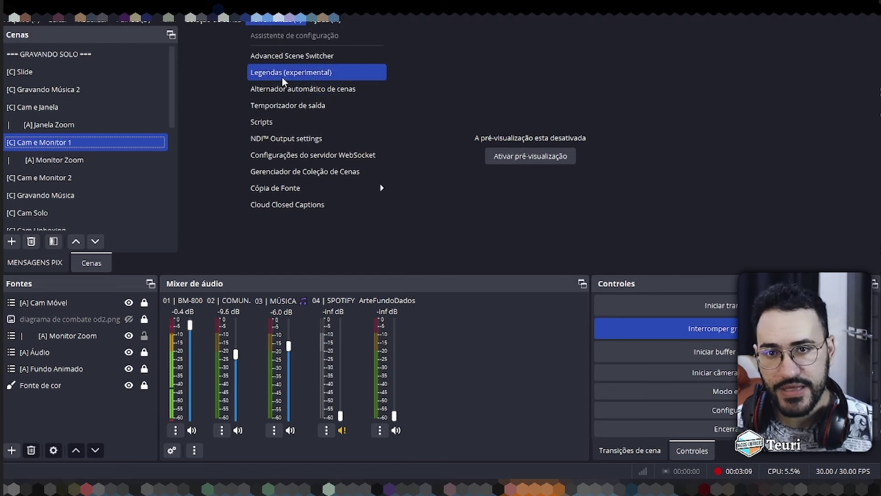
{"action": "left_click", "coordinate": [286, 155]}
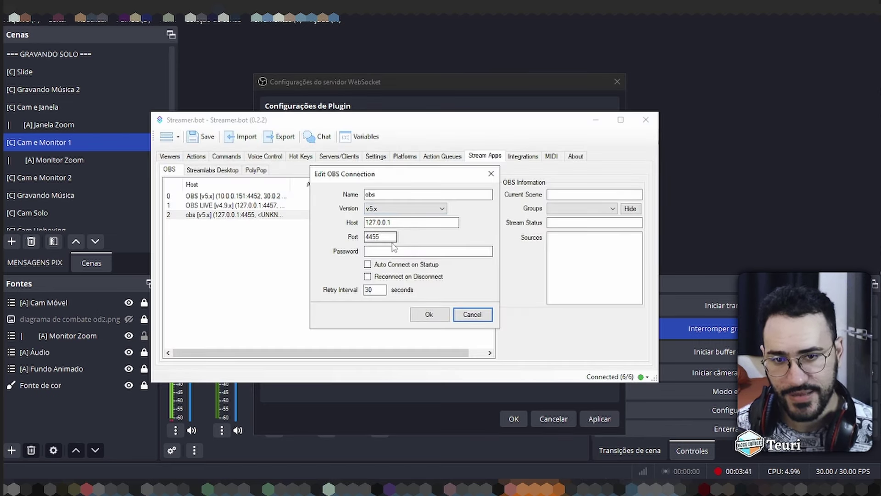
Try enabling Auto Connect on Startup and Reconnect on Disconnect for the new obs connection in Streamer.bot, and delete that connection.
{"action": "left_click", "coordinate": [391, 265]}
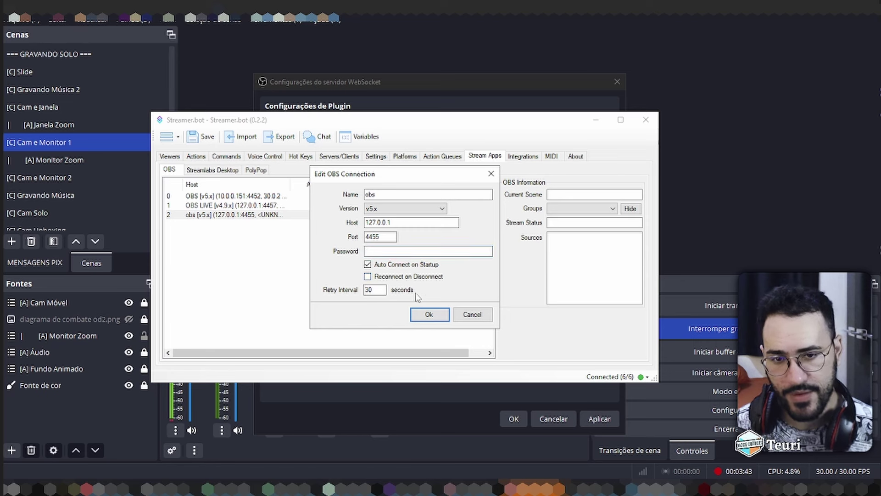
{"action": "left_click", "coordinate": [402, 277]}
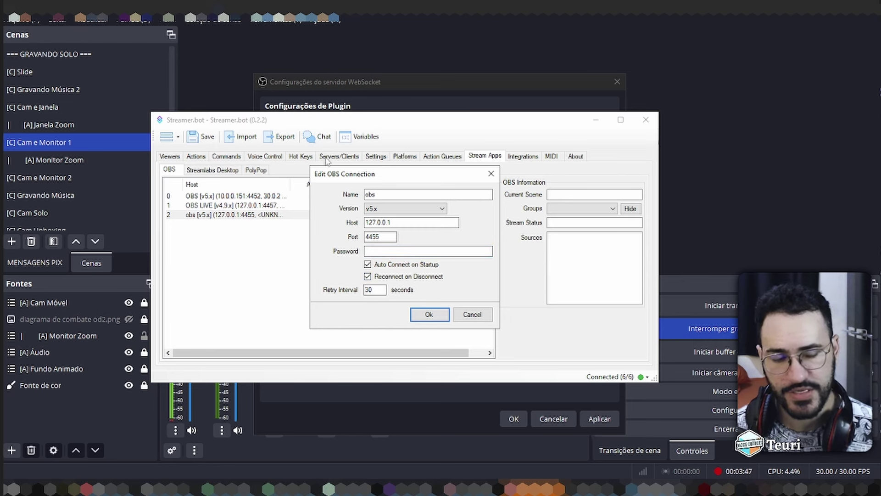
{"action": "left_click", "coordinate": [471, 315]}
{"action": "right_click", "coordinate": [194, 218]}
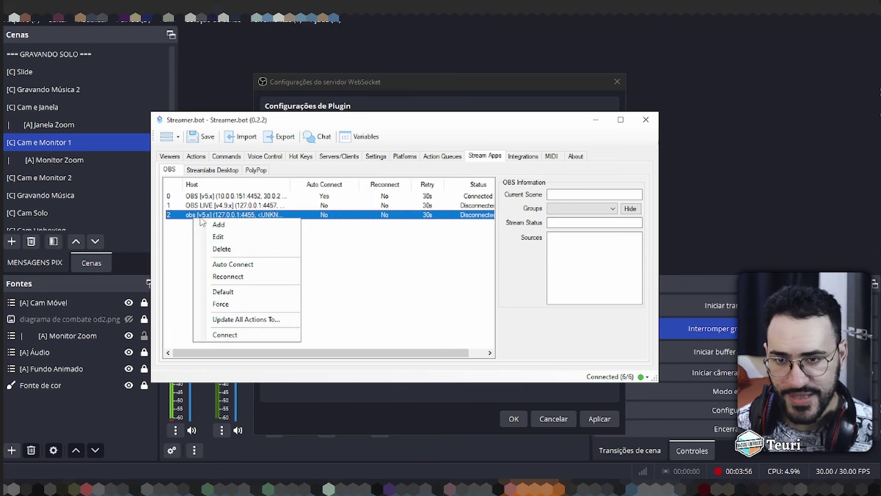
{"action": "left_click", "coordinate": [221, 249]}
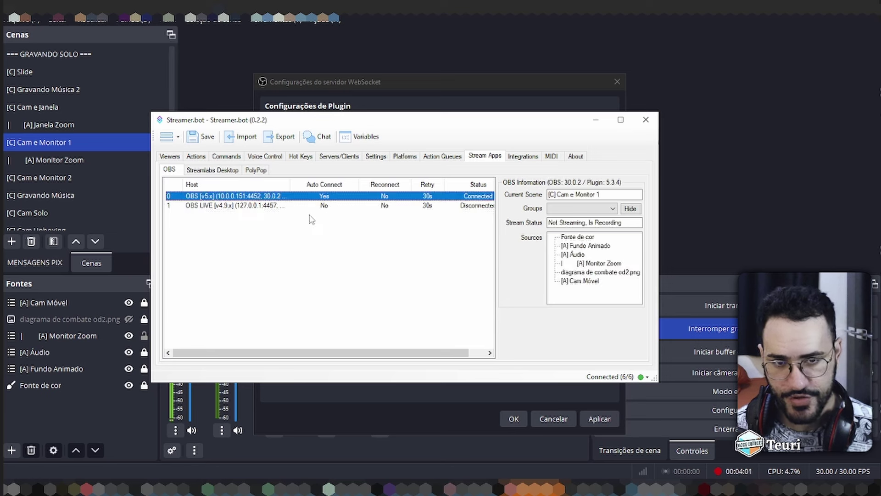
Check the connection status of the OBS hosts and of each linked platform and service.
{"action": "left_click_drag", "start_coordinate": [459, 353], "coordinate": [475, 353]}
{"action": "left_click", "coordinate": [627, 377]}
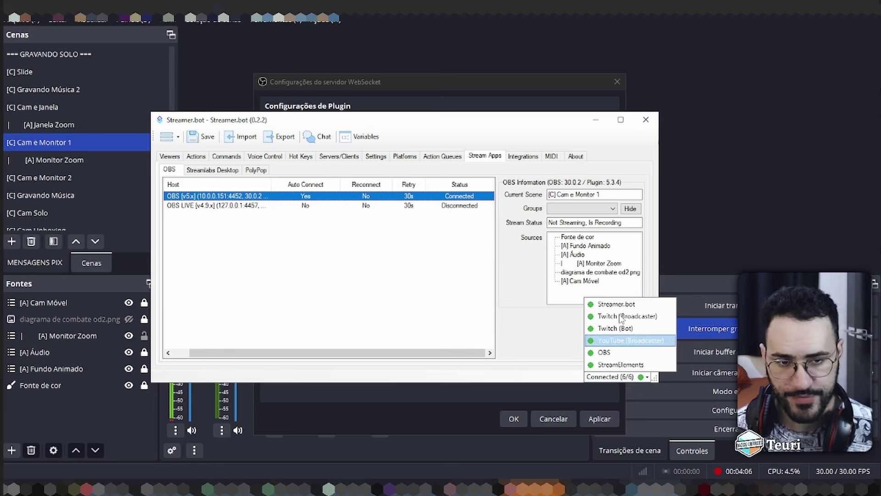
{"action": "left_click", "coordinate": [508, 352]}
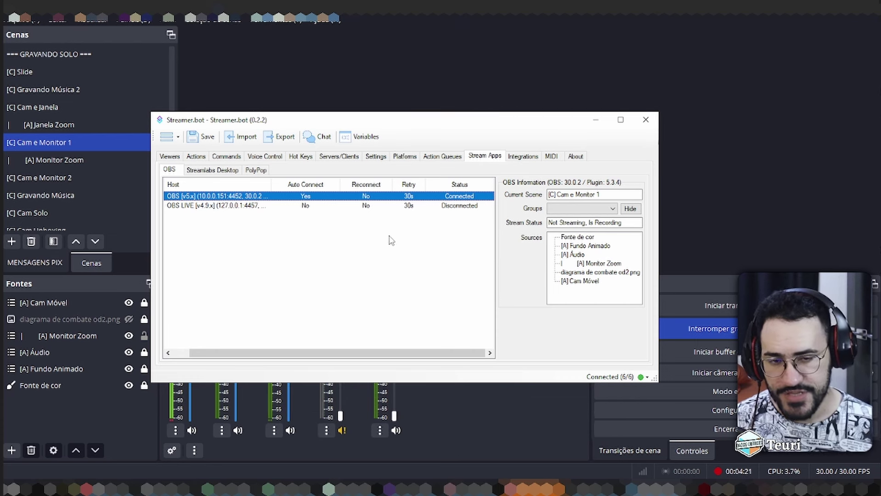
Review the available options for the OBS LIVE connection and the connection settings of the OBS v5.x host.
{"action": "left_click", "coordinate": [452, 206]}
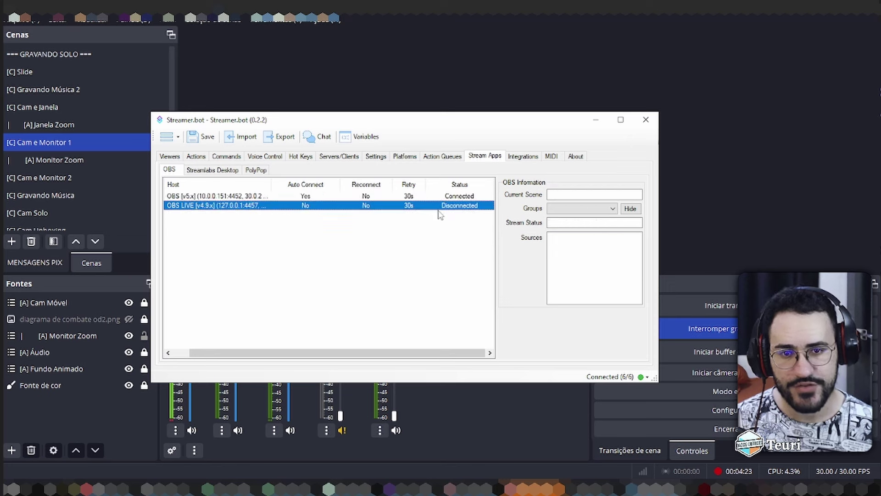
{"action": "right_click", "coordinate": [458, 208]}
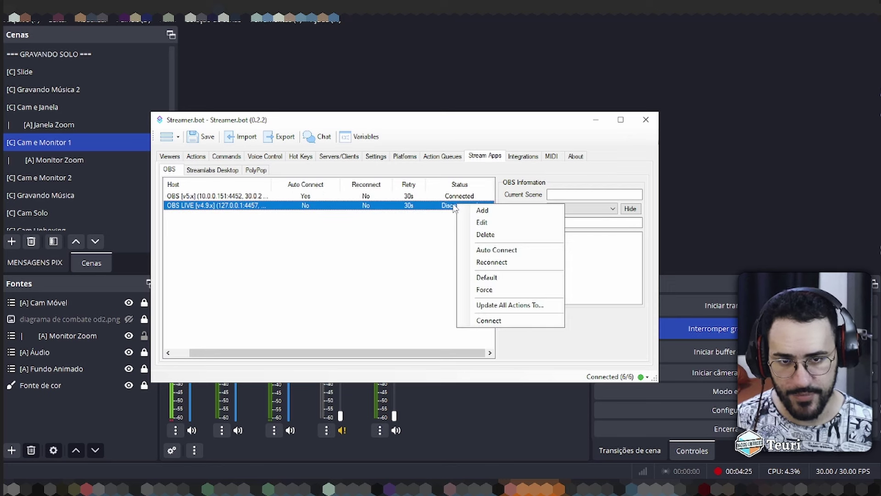
{"action": "left_click", "coordinate": [391, 295]}
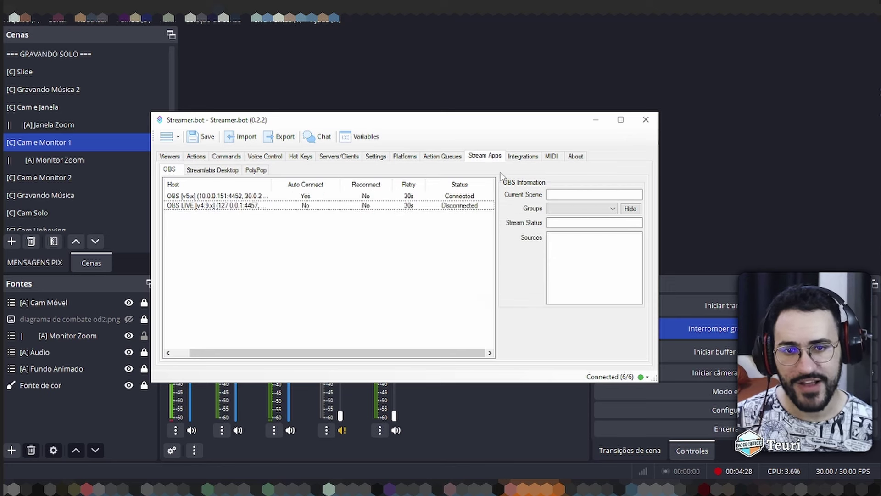
{"action": "right_click", "coordinate": [455, 196]}
{"action": "left_click", "coordinate": [473, 217]}
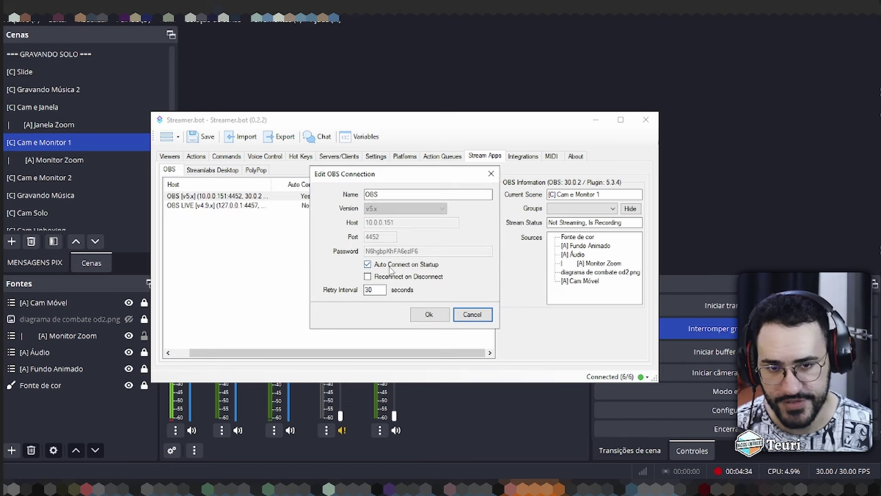
{"action": "left_click", "coordinate": [441, 319]}
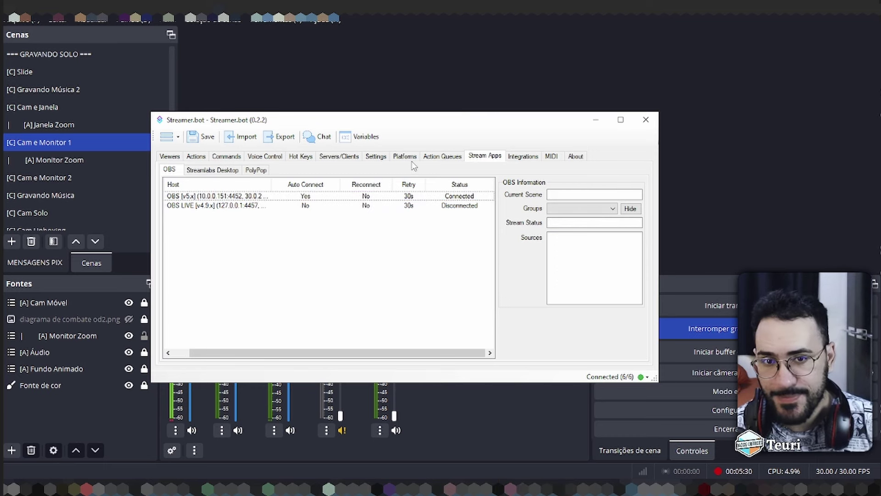
Review the Twitch broadcaster and bot account connections and open the YouTube platform settings.
{"action": "left_click", "coordinate": [406, 156]}
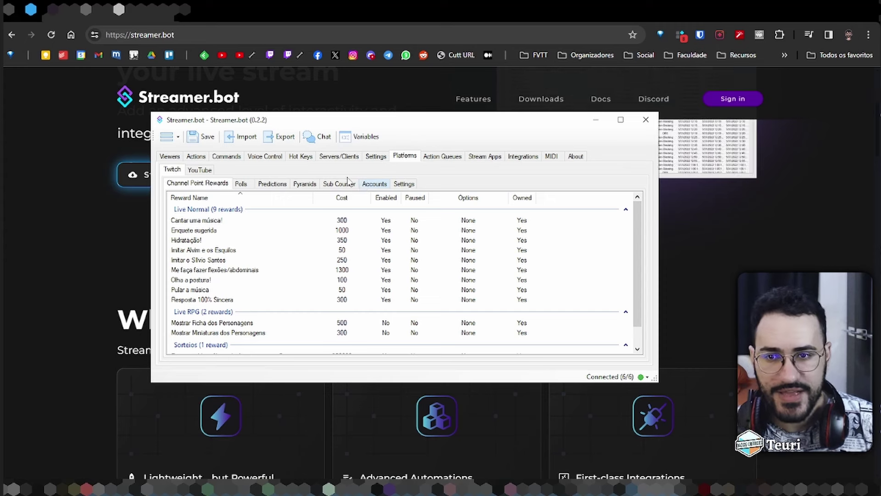
{"action": "left_click", "coordinate": [200, 172]}
{"action": "left_click", "coordinate": [183, 170]}
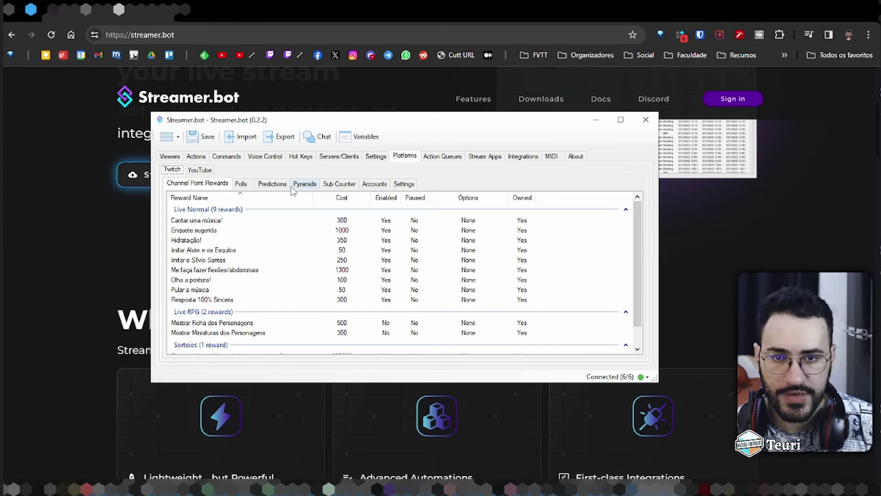
{"action": "left_click", "coordinate": [375, 184]}
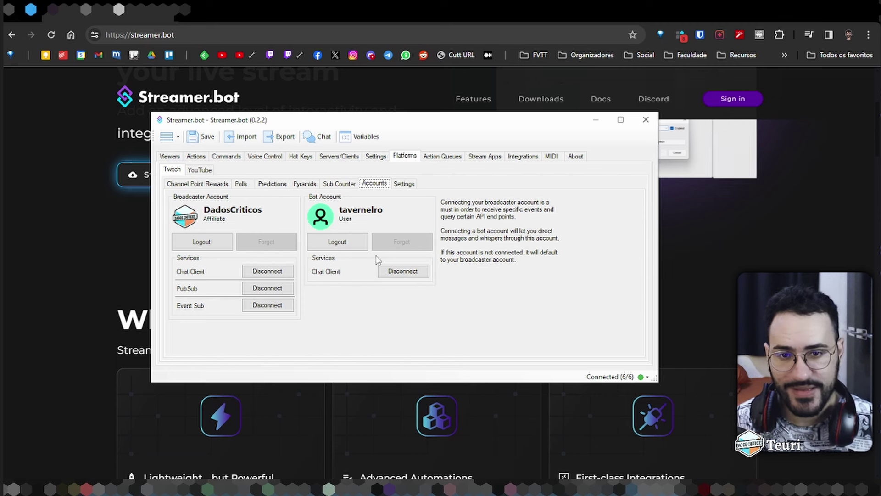
{"action": "left_click", "coordinate": [200, 170]}
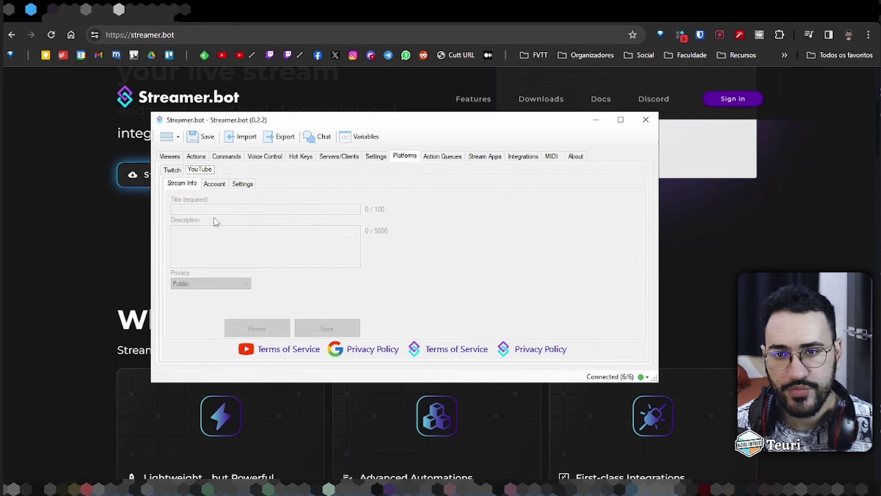
Check the YouTube account connection and the Twitch accounts, and maximize the Streamer.bot window.
{"action": "left_click", "coordinate": [214, 184]}
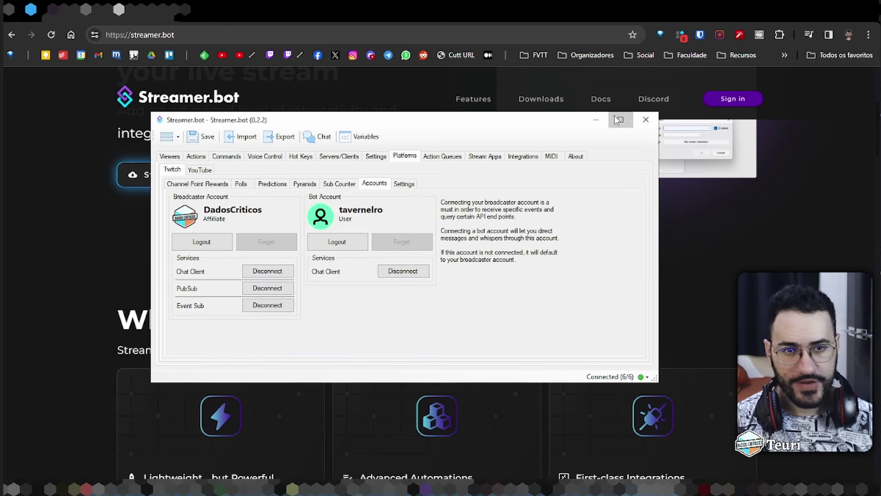
{"action": "left_click", "coordinate": [620, 119]}
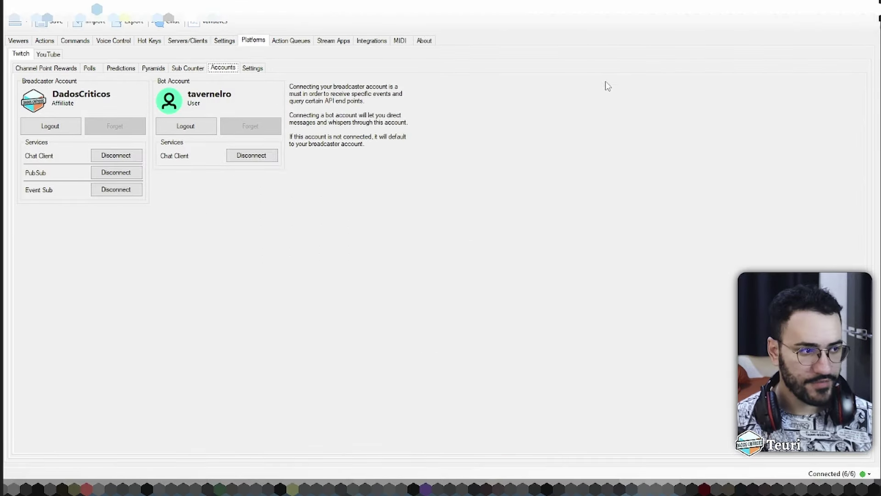
Examine the user information of the first account in the viewers list.
{"action": "left_click", "coordinate": [37, 42]}
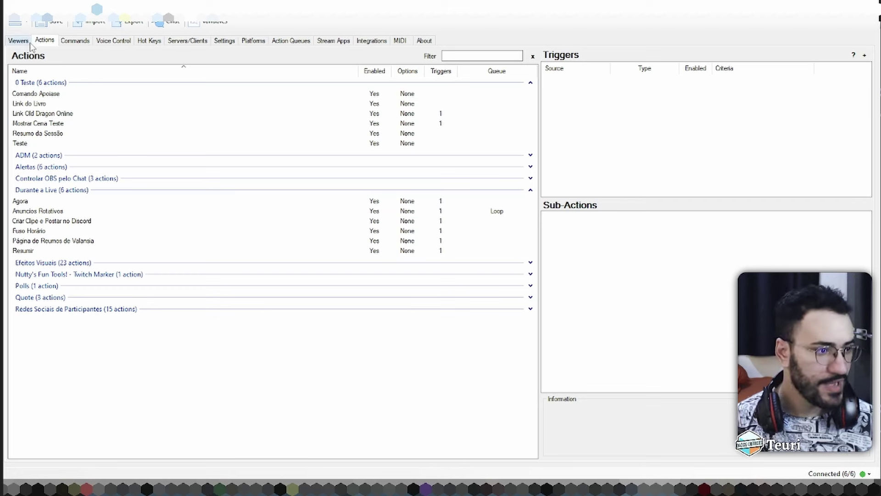
{"action": "left_click", "coordinate": [18, 41]}
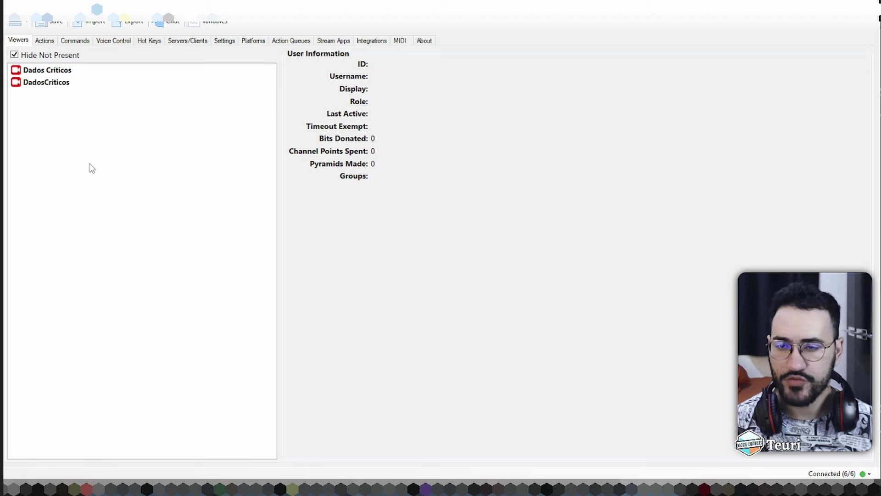
{"action": "left_click", "coordinate": [64, 71]}
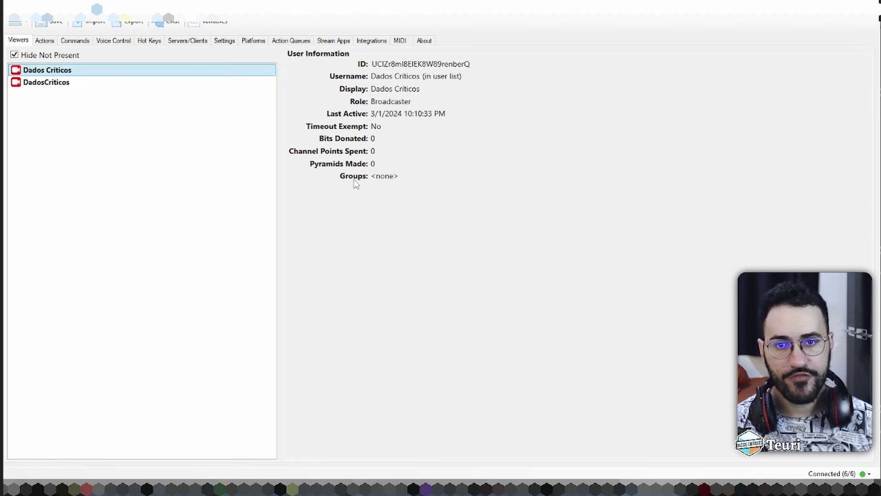
Review the existing actions and their groups, including the actions in the 0 Teste group.
{"action": "left_click", "coordinate": [44, 41]}
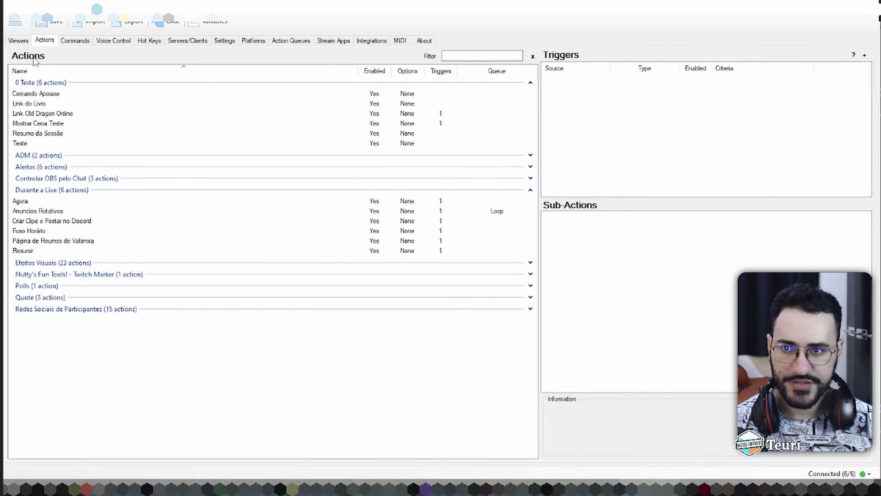
{"action": "left_click", "coordinate": [33, 87]}
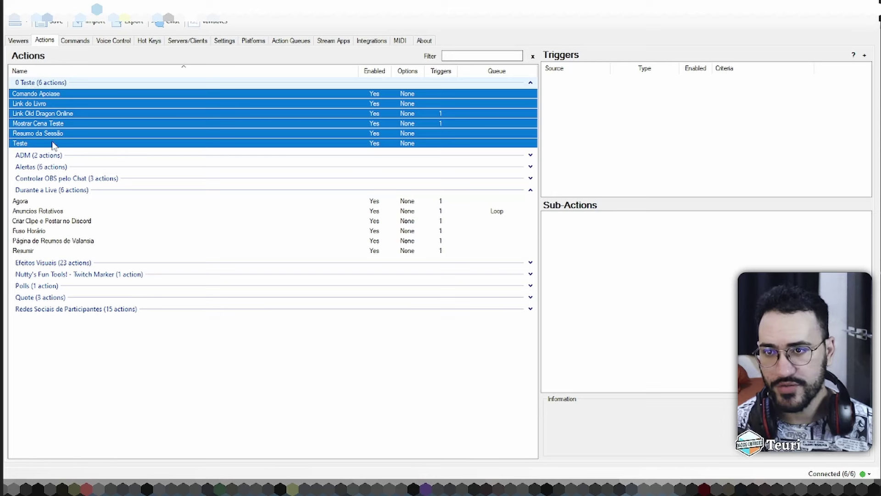
{"action": "left_click", "coordinate": [221, 435]}
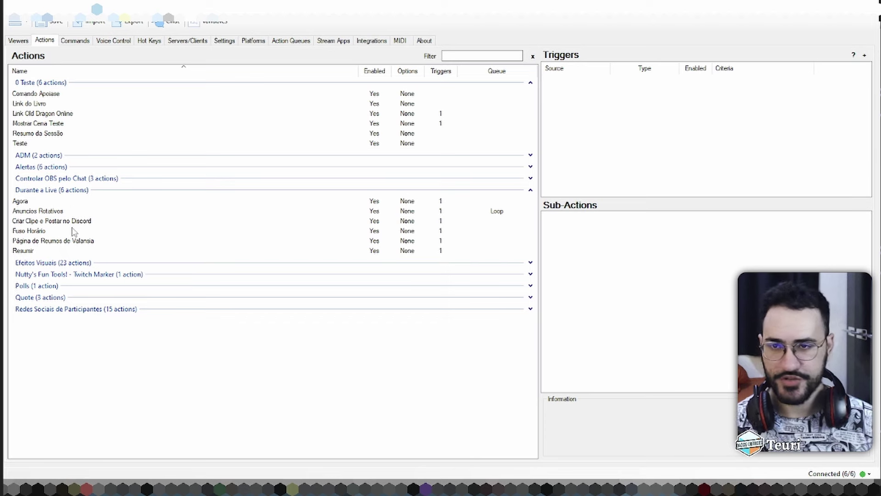
Add an enabled action named Mostrar Texto without a group in the Default queue, and review its settings.
{"action": "right_click", "coordinate": [174, 368]}
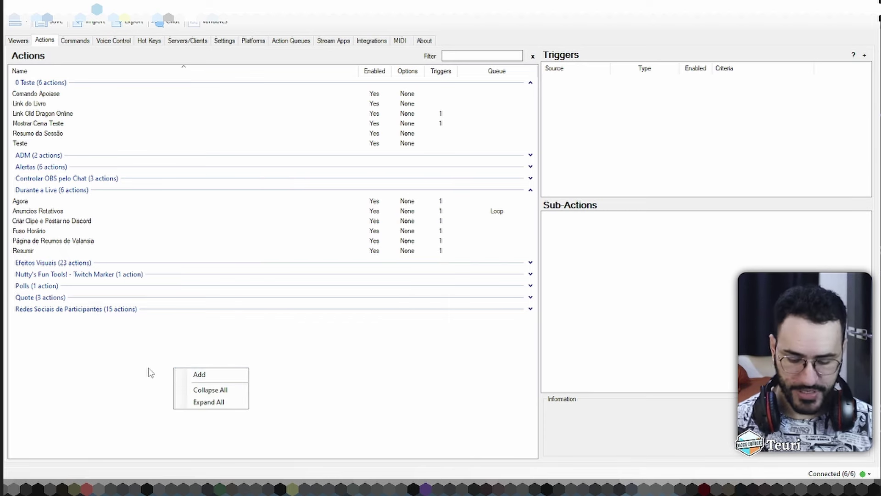
{"action": "left_click", "coordinate": [199, 374]}
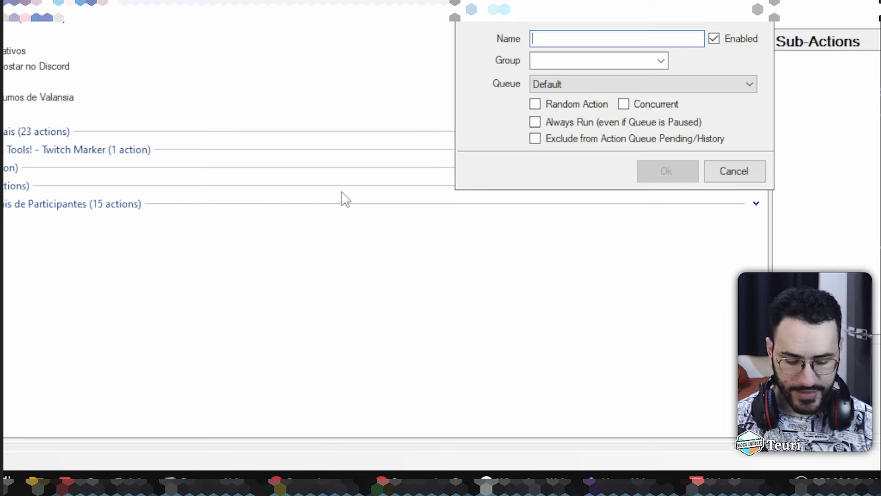
{"action": "type", "text": "'Des"}
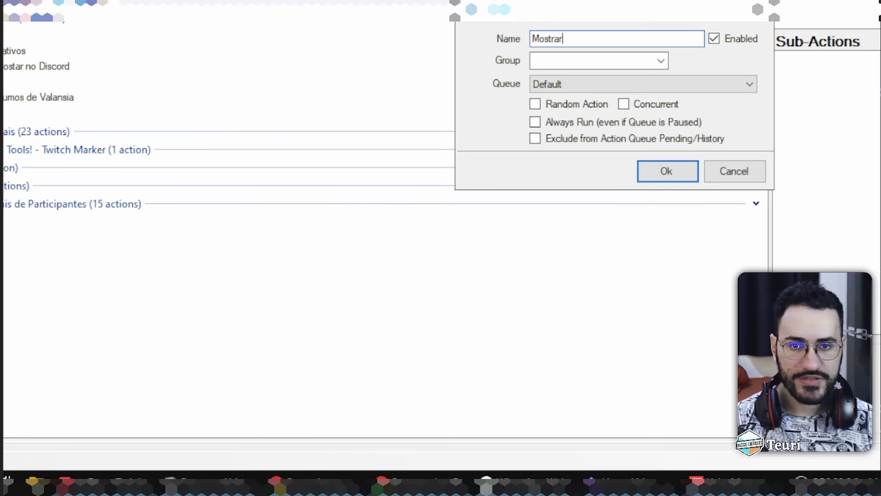
{"action": "type", "text": "trar Texto"}
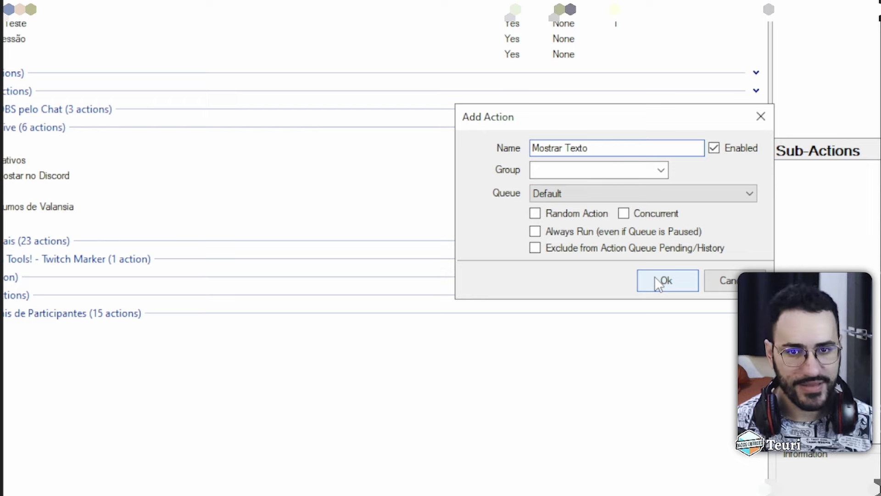
{"action": "key", "text": "Return"}
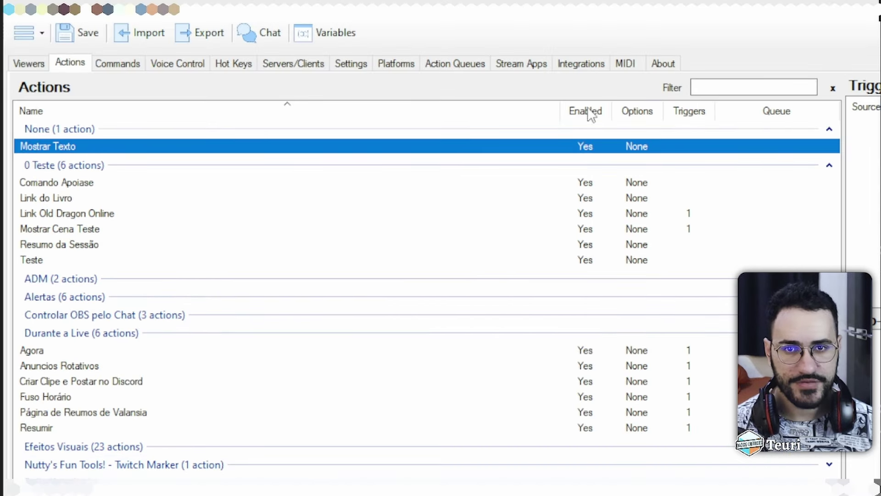
{"action": "double_click", "coordinate": [579, 152]}
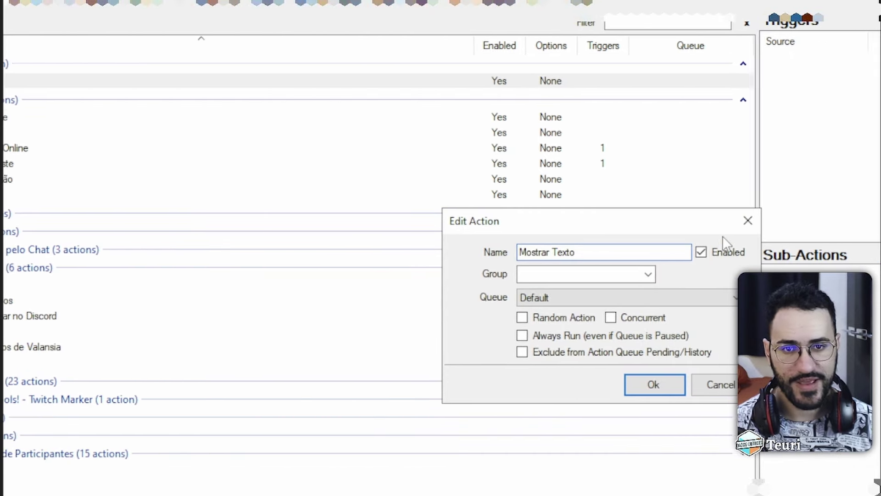
{"action": "left_click", "coordinate": [747, 220]}
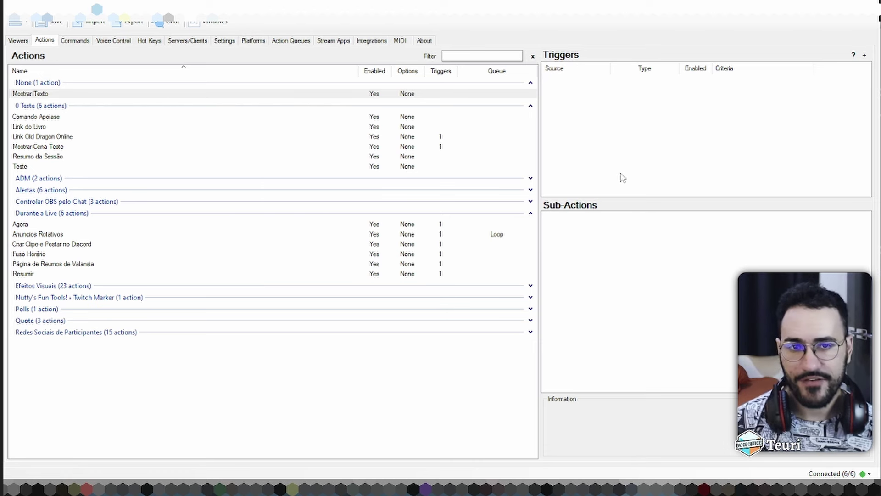
Browse the trigger categories for the Mostrar Texto action, start a Core HotKey Press trigger, and check the existing hotkeys.
{"action": "right_click", "coordinate": [601, 121]}
{"action": "left_click", "coordinate": [569, 134]}
{"action": "right_click", "coordinate": [580, 122]}
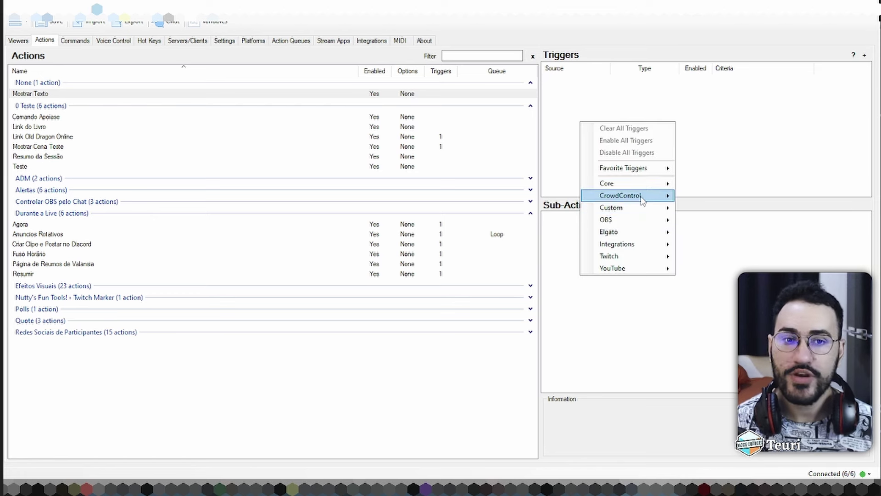
{"action": "mouse_move", "coordinate": [642, 220]}
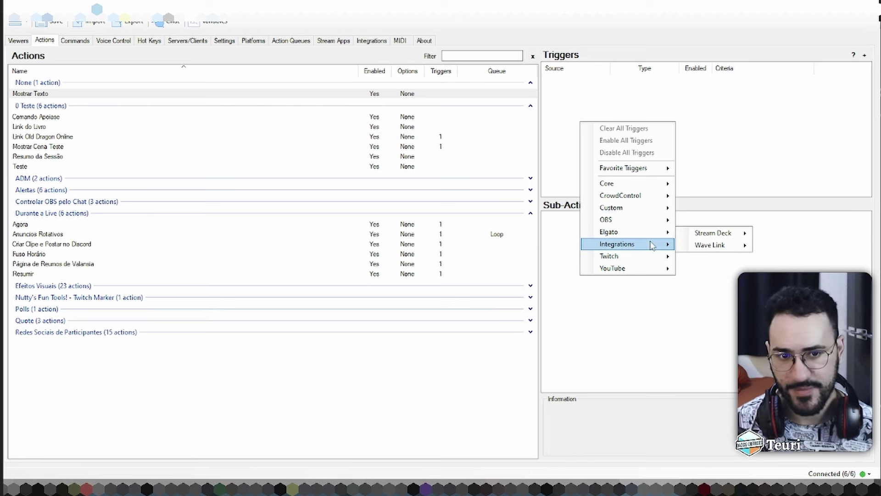
{"action": "mouse_move", "coordinate": [650, 256]}
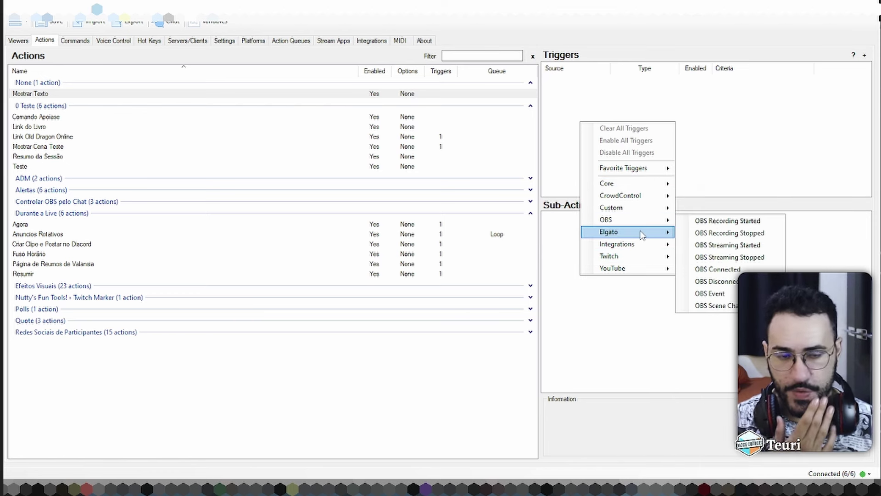
{"action": "mouse_move", "coordinate": [637, 186]}
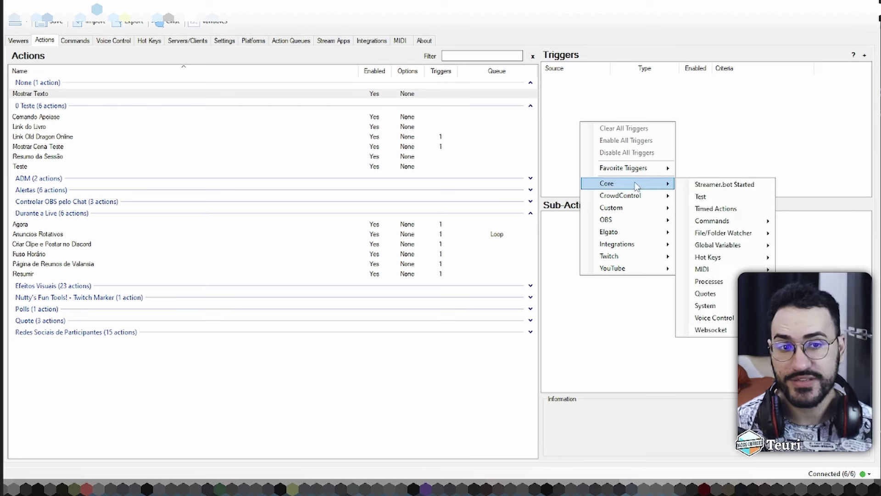
{"action": "mouse_move", "coordinate": [617, 248]}
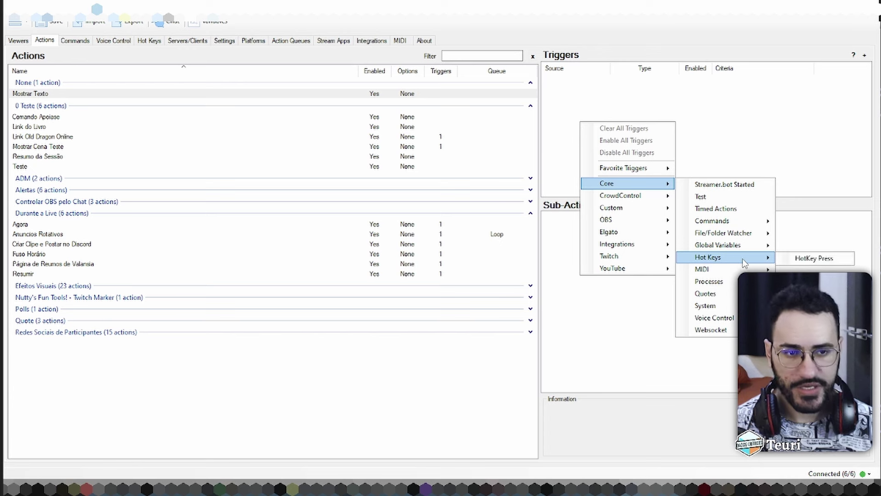
{"action": "left_click", "coordinate": [798, 261]}
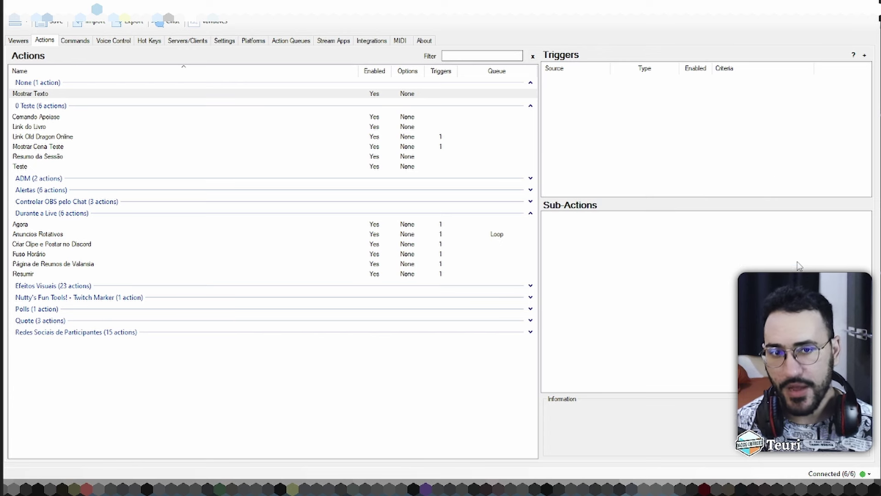
{"action": "left_click", "coordinate": [420, 235]}
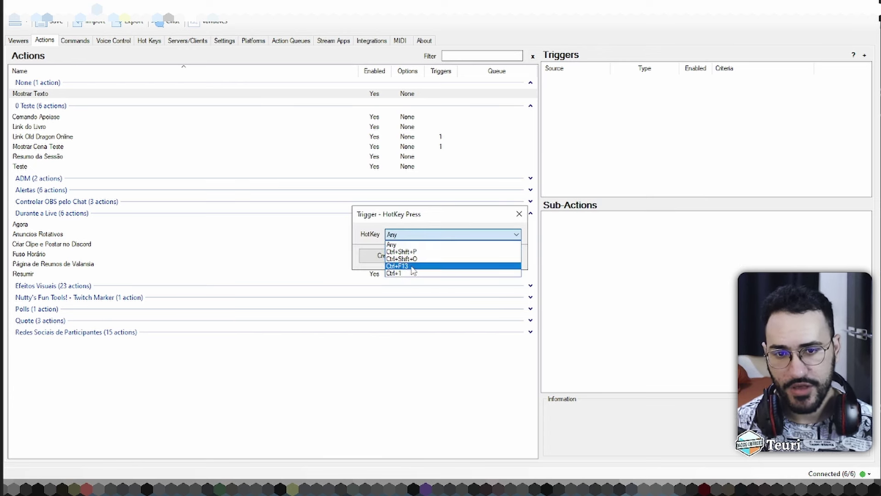
{"action": "left_click", "coordinate": [385, 235]}
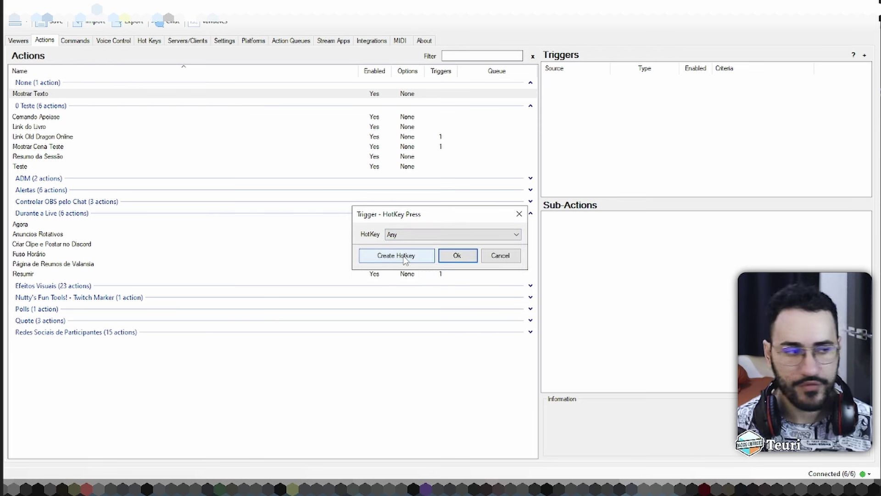
Create the global hotkey Ctrl+Alt+Shift+4 and use it for the action's HotKey Press trigger.
{"action": "left_click", "coordinate": [404, 257]}
{"action": "left_click", "coordinate": [475, 212]}
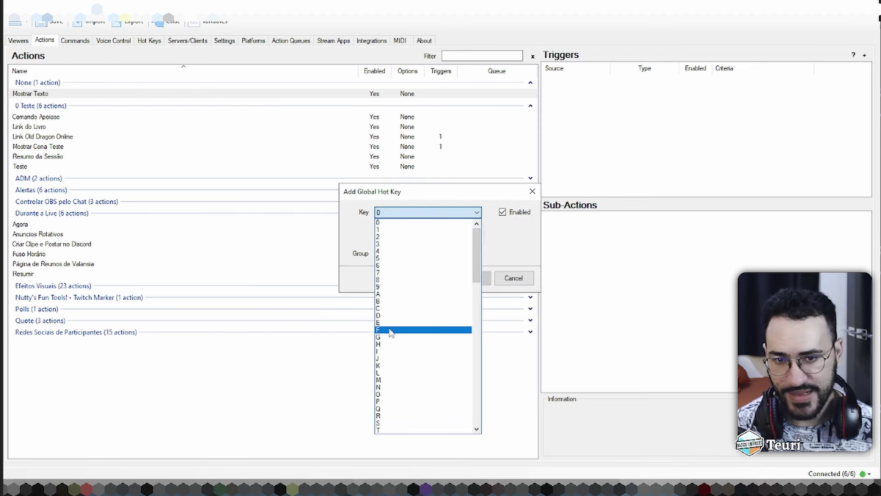
{"action": "scroll", "coordinate": [402, 293], "scroll_direction": "down", "scroll_amount": 4}
{"action": "scroll", "coordinate": [406, 294], "scroll_direction": "up", "scroll_amount": 6}
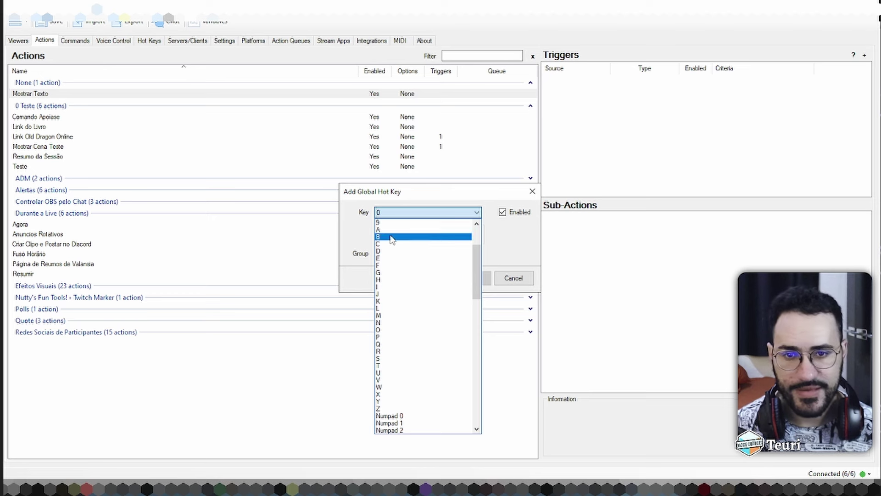
{"action": "left_click", "coordinate": [413, 212]}
{"action": "scroll", "coordinate": [413, 213], "scroll_direction": "down", "scroll_amount": 4}
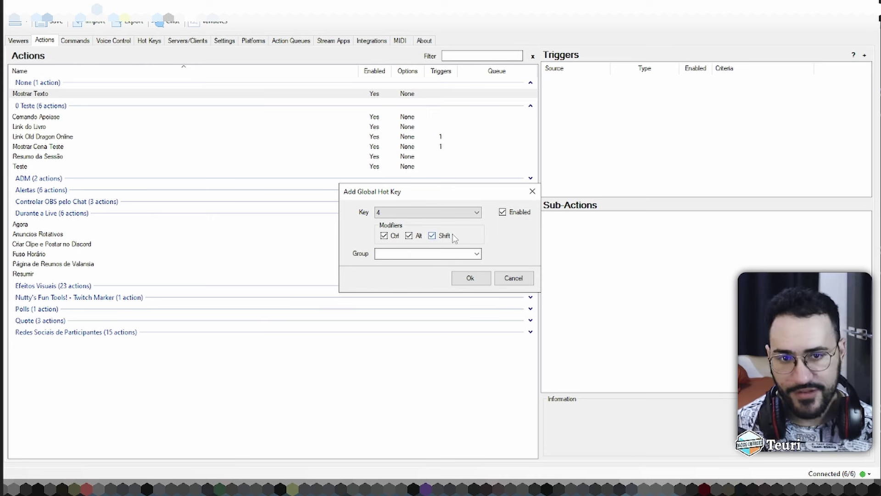
{"action": "left_click", "coordinate": [471, 277]}
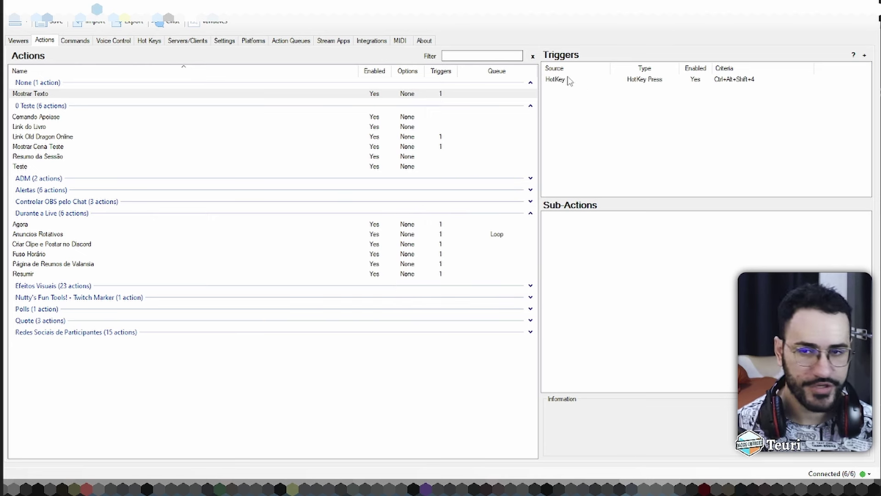
Examine the sub-action categories available for the Mostrar Texto action, including the Twitch chat sub-actions.
{"action": "left_click", "coordinate": [20, 94]}
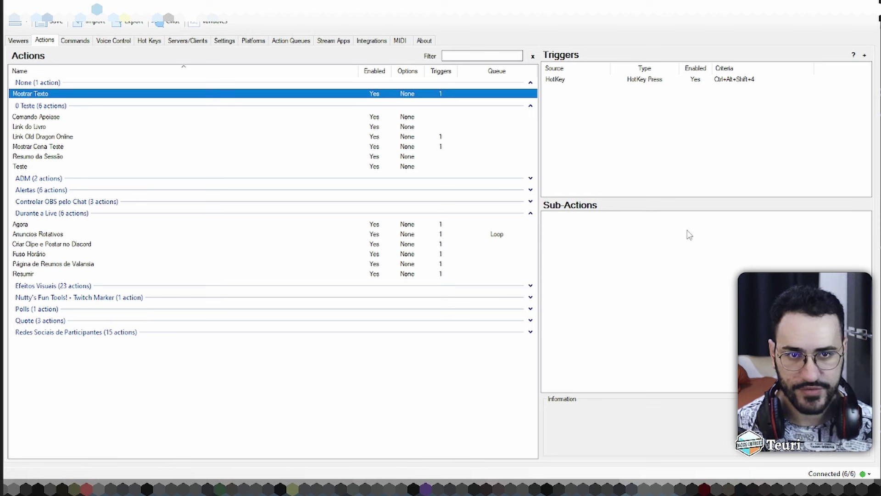
{"action": "left_click", "coordinate": [688, 255]}
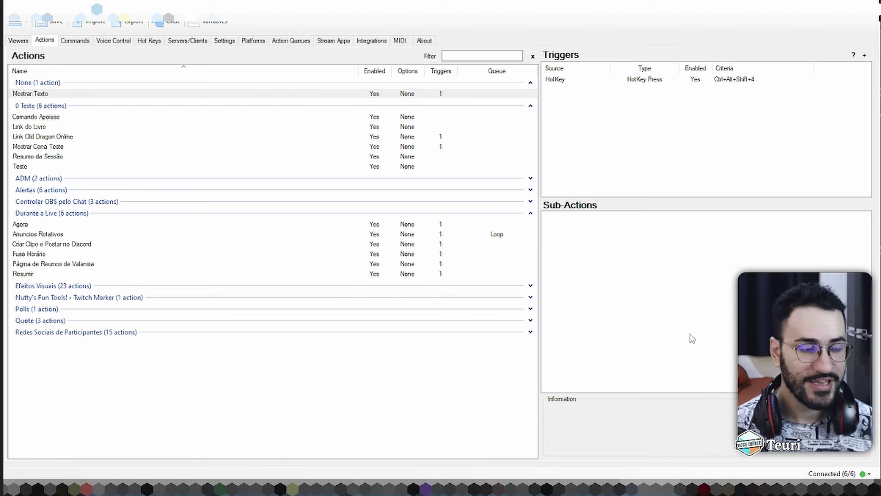
{"action": "right_click", "coordinate": [581, 243]}
{"action": "left_click", "coordinate": [577, 248]}
{"action": "right_click", "coordinate": [577, 237]}
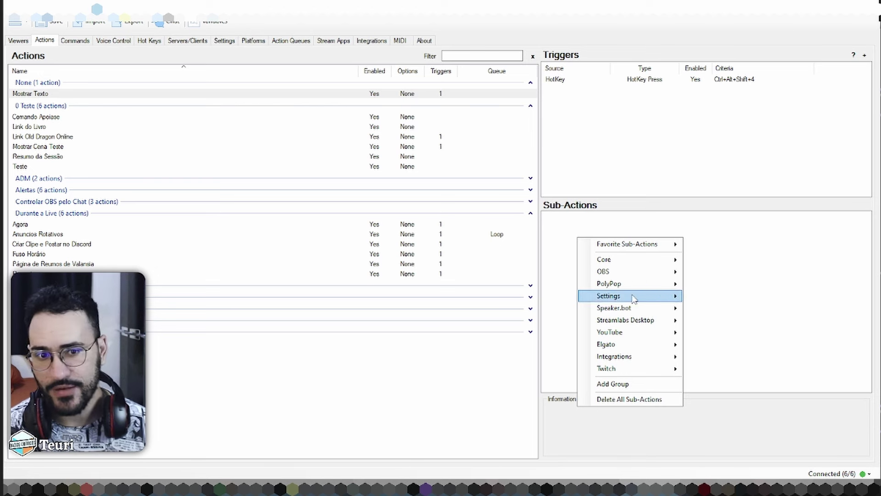
{"action": "mouse_move", "coordinate": [608, 368]}
{"action": "mouse_move", "coordinate": [711, 362]}
{"action": "mouse_move", "coordinate": [707, 379]}
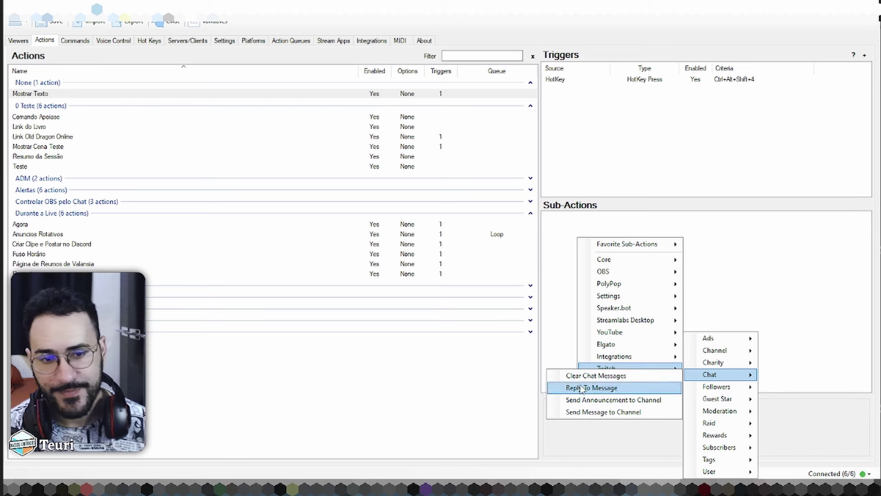
{"action": "mouse_move", "coordinate": [610, 332]}
{"action": "left_click", "coordinate": [559, 356]}
Examine the Core, OBS, Streamlabs Desktop and Integrations sub-action categories available for the Mostrar Texto action.
{"action": "right_click", "coordinate": [602, 303]}
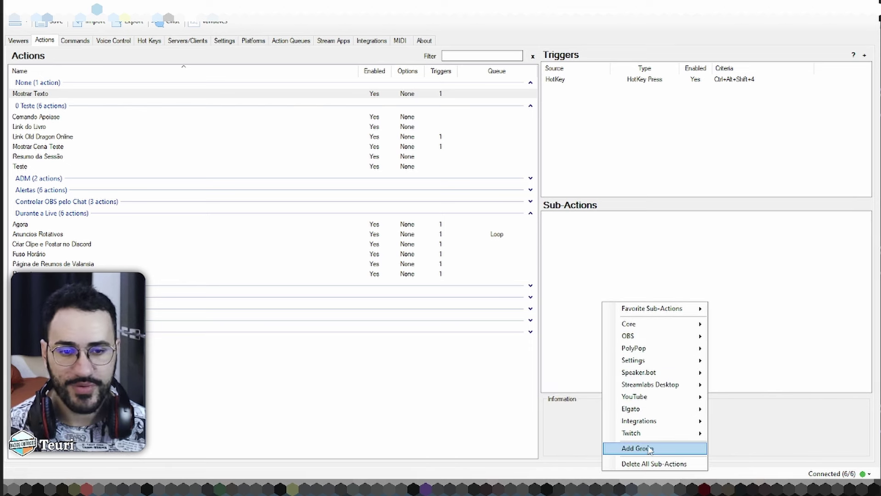
{"action": "mouse_move", "coordinate": [646, 388]}
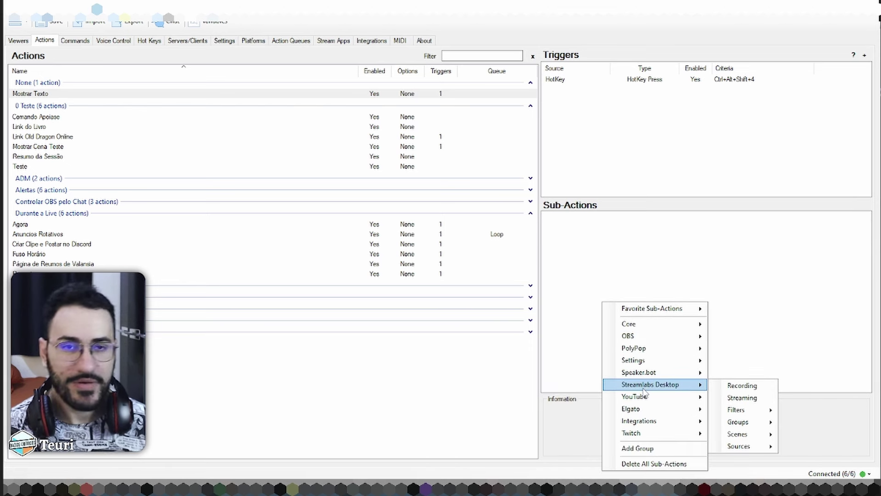
{"action": "mouse_move", "coordinate": [629, 324]}
{"action": "mouse_move", "coordinate": [735, 411]}
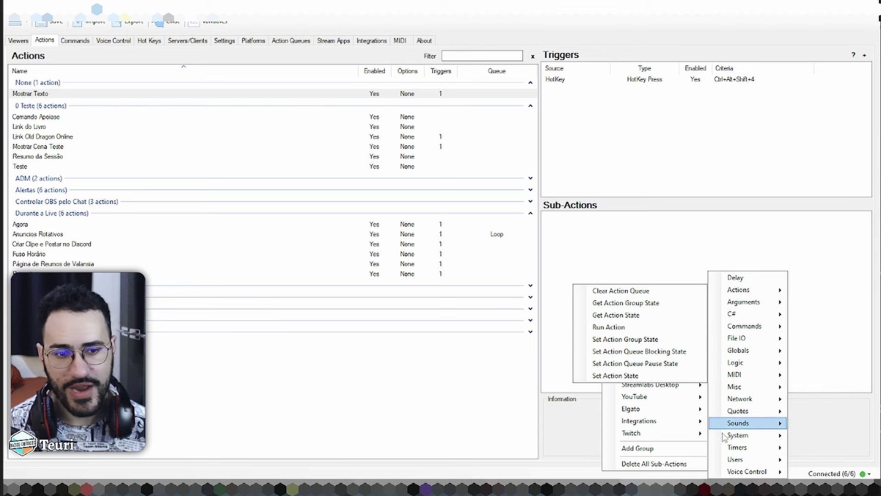
{"action": "mouse_move", "coordinate": [724, 460]}
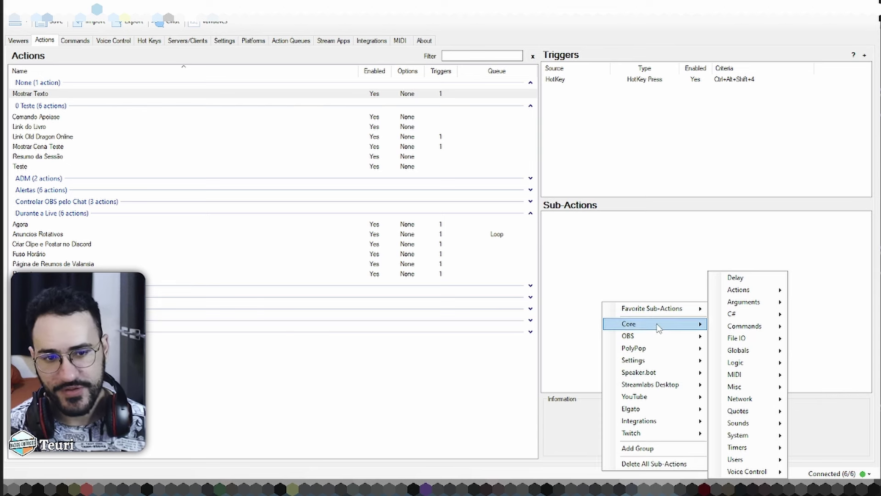
{"action": "mouse_move", "coordinate": [656, 421]}
{"action": "mouse_move", "coordinate": [724, 425]}
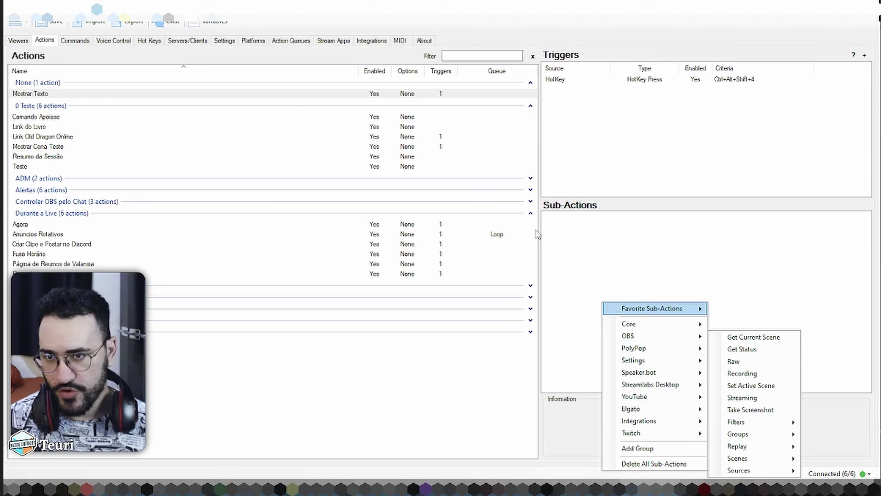
{"action": "mouse_move", "coordinate": [652, 309]}
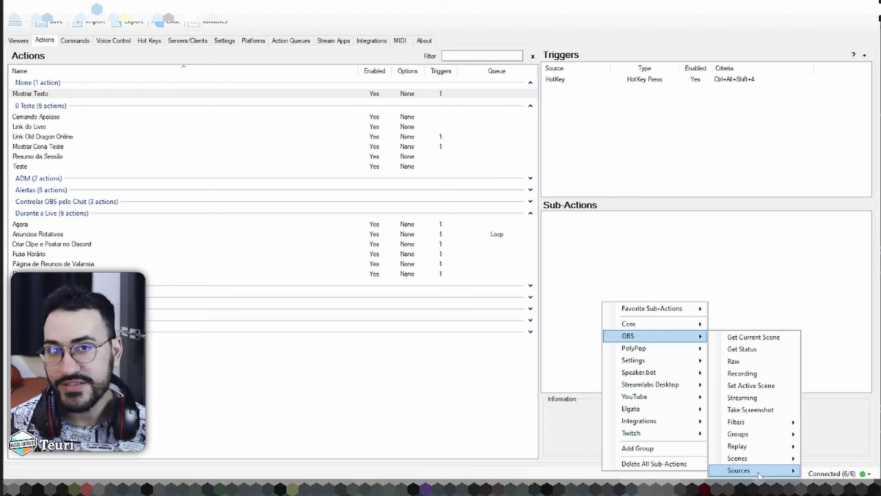
Switch to OBS and add a text source named TEXTO with the text TESTE to the [C] Cam e Monitor 1 scene.
{"action": "left_click", "coordinate": [619, 487]}
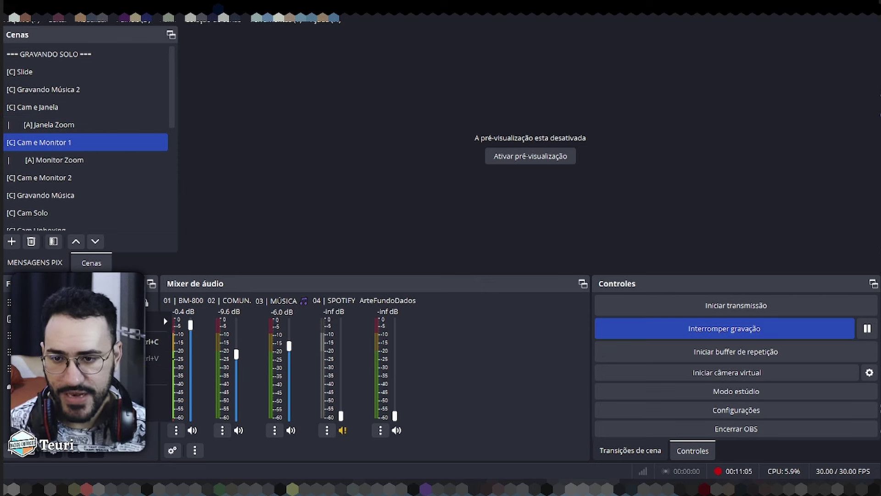
{"action": "left_click", "coordinate": [11, 452]}
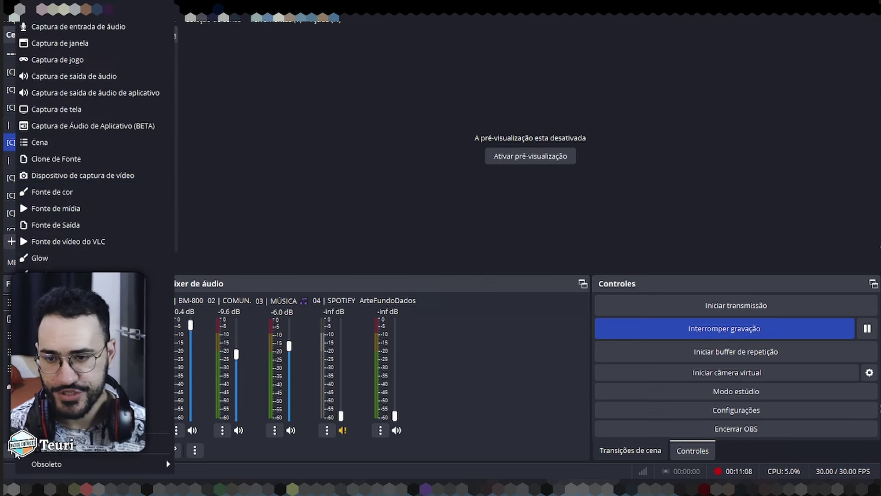
{"action": "left_click", "coordinate": [146, 195]}
{"action": "type", "text": "`TEXTO"}
{"action": "key", "text": "Return"}
{"action": "left_click", "coordinate": [382, 298]}
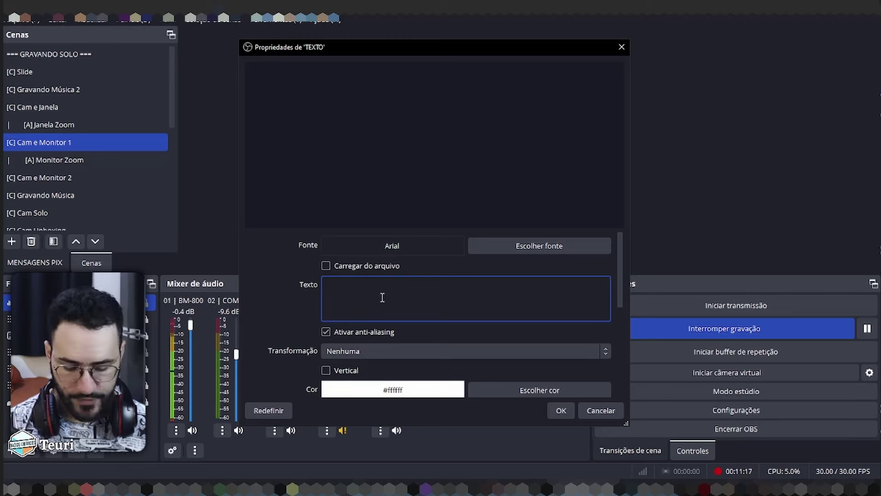
{"action": "type", "text": "TESTE"}
{"action": "left_click", "coordinate": [561, 410]}
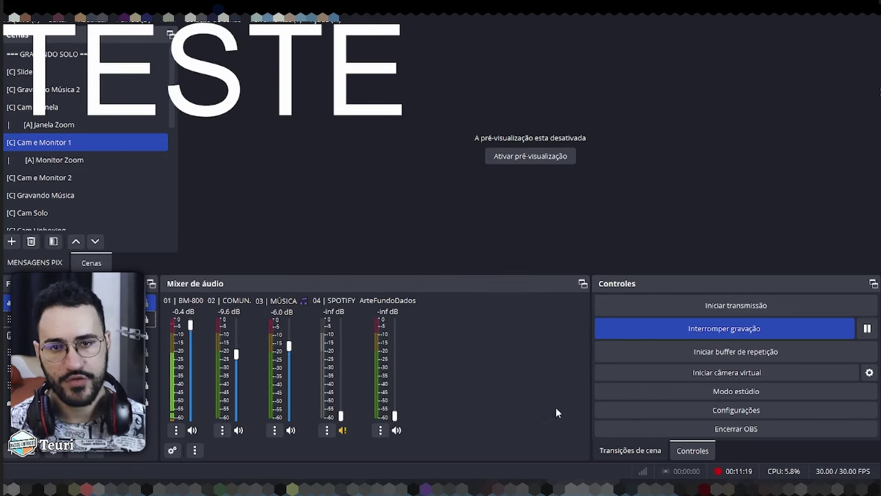
Enable the preview, move the TESTE text to the center of the scene, and hide it.
{"action": "left_click", "coordinate": [505, 153]}
{"action": "left_click_drag", "start_coordinate": [491, 97], "coordinate": [575, 161]}
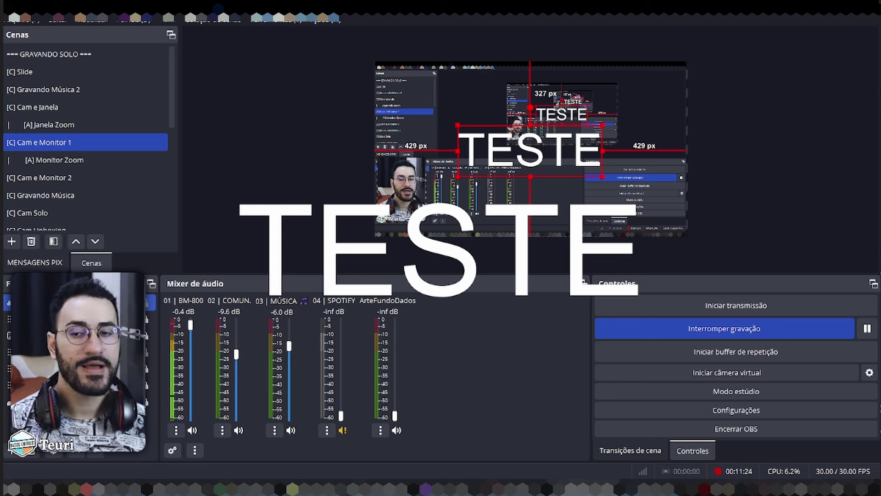
{"action": "key", "text": "Delete"}
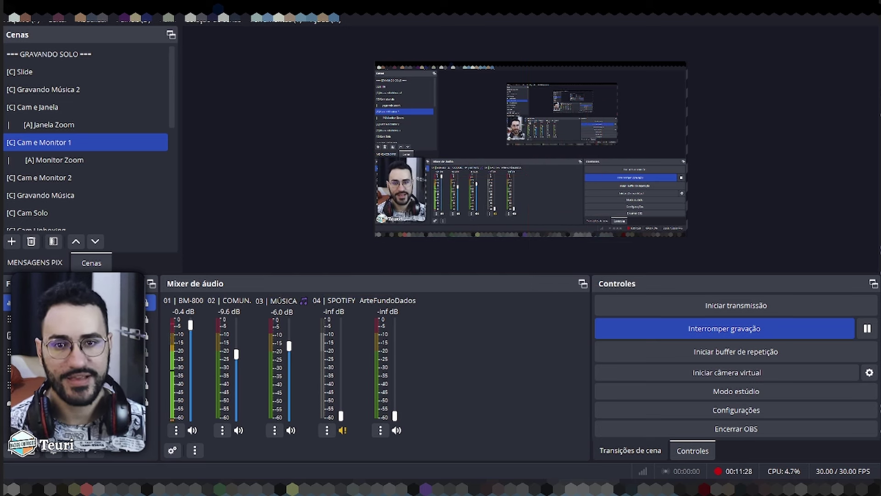
Toggle the visibility of the TEXTO source on and off to test it, leaving the source hidden.
{"action": "left_click", "coordinate": [130, 303]}
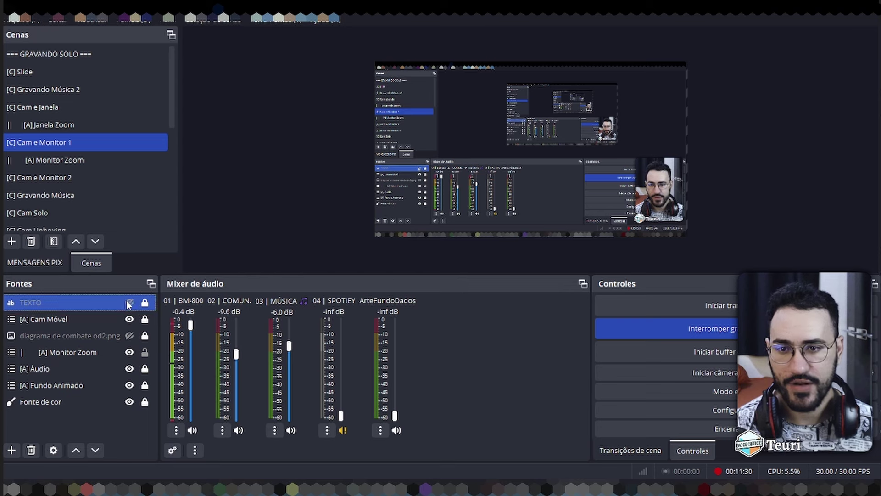
{"action": "left_click", "coordinate": [130, 303]}
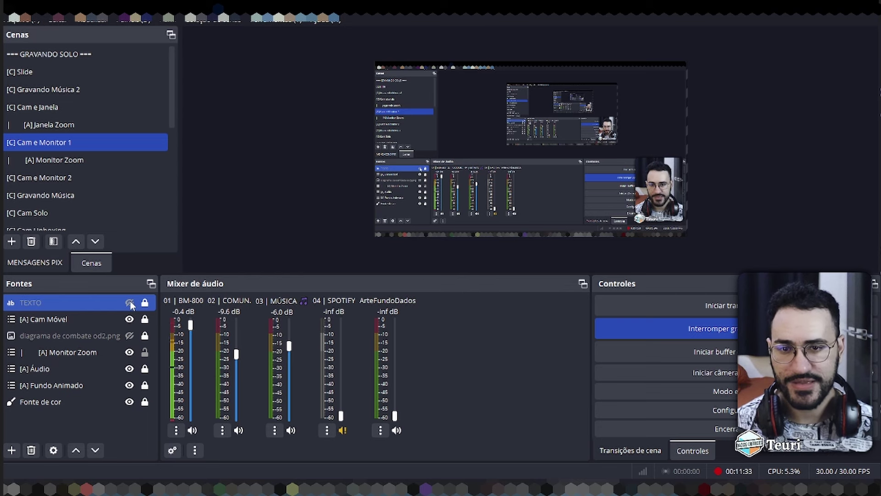
{"action": "left_click", "coordinate": [130, 303]}
{"action": "left_click", "coordinate": [130, 303]}
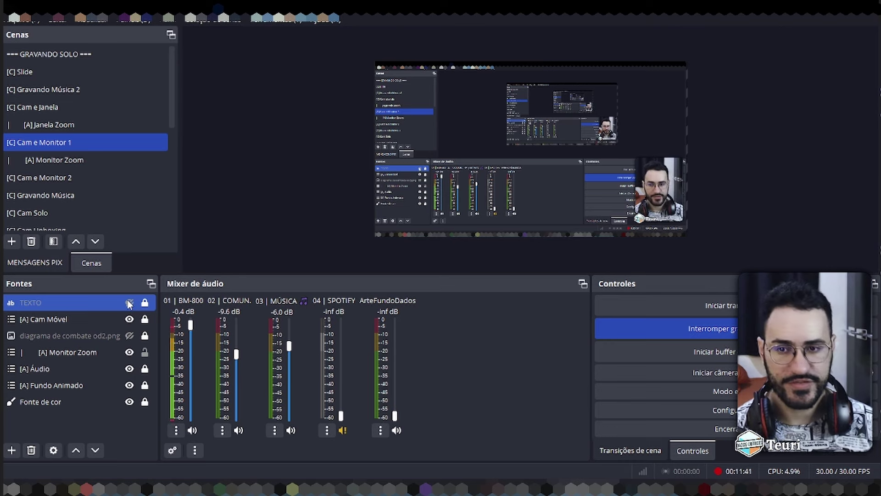
Switch to Streamer.bot and start an OBS Set Source Visibility State sub-action for Mostrar Texto with the state Toggle.
{"action": "key", "text": "alt+Tab"}
{"action": "right_click", "coordinate": [559, 239]}
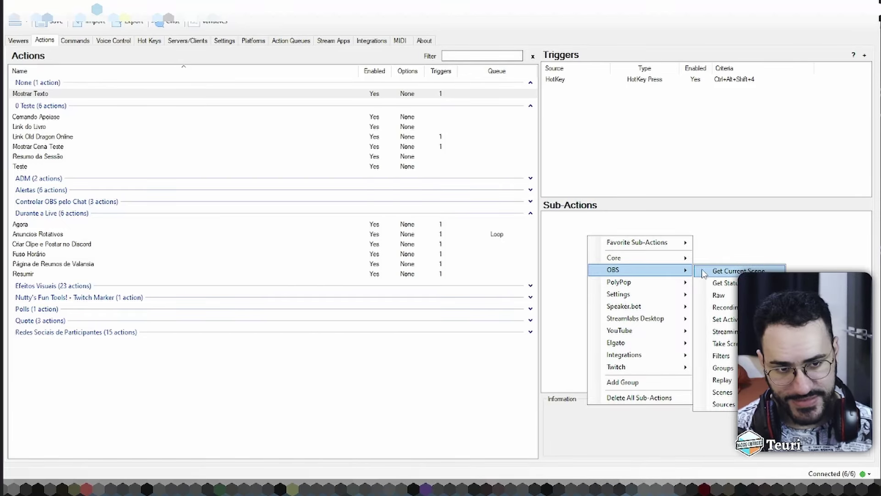
{"action": "mouse_move", "coordinate": [722, 404]}
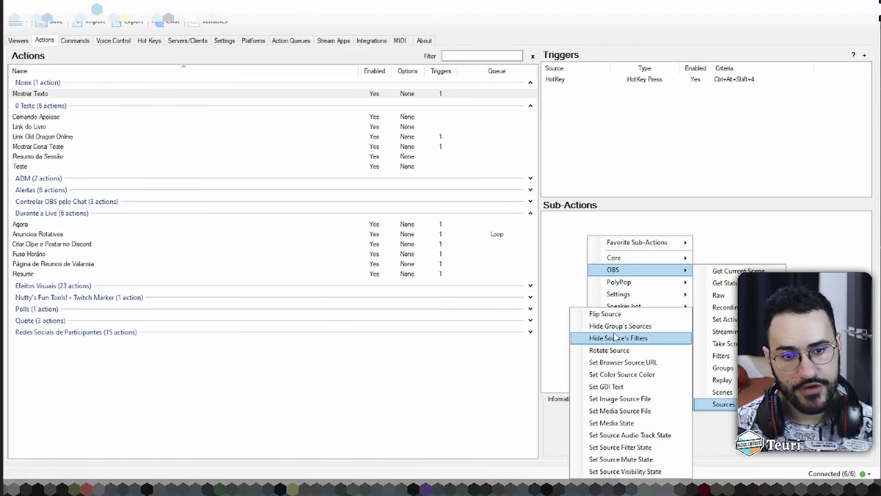
{"action": "left_click", "coordinate": [625, 472]}
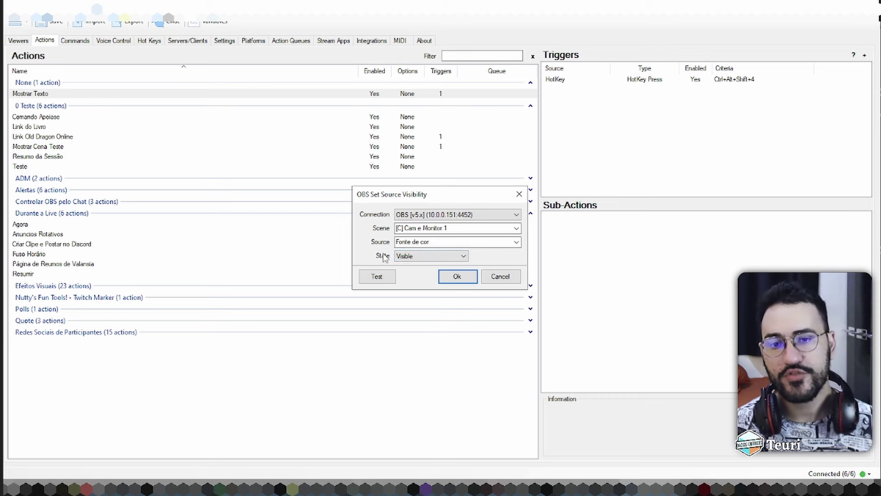
{"action": "left_click", "coordinate": [420, 256]}
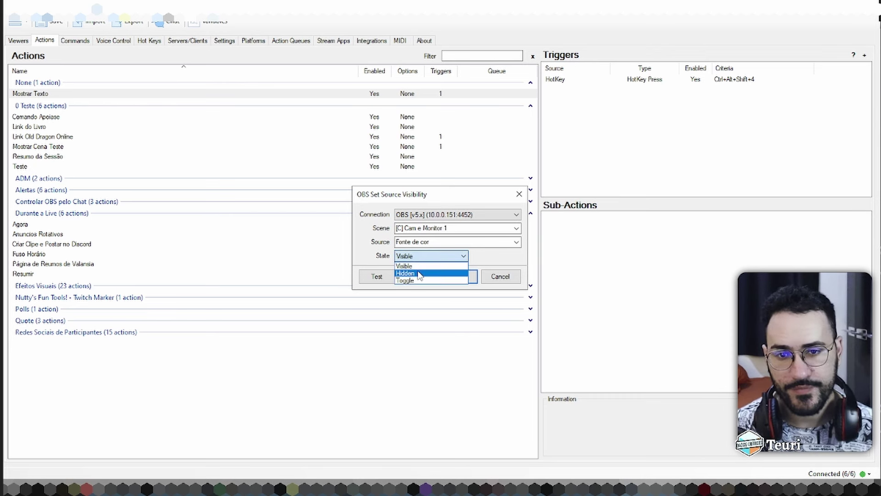
{"action": "left_click", "coordinate": [412, 271]}
{"action": "left_click", "coordinate": [421, 256]}
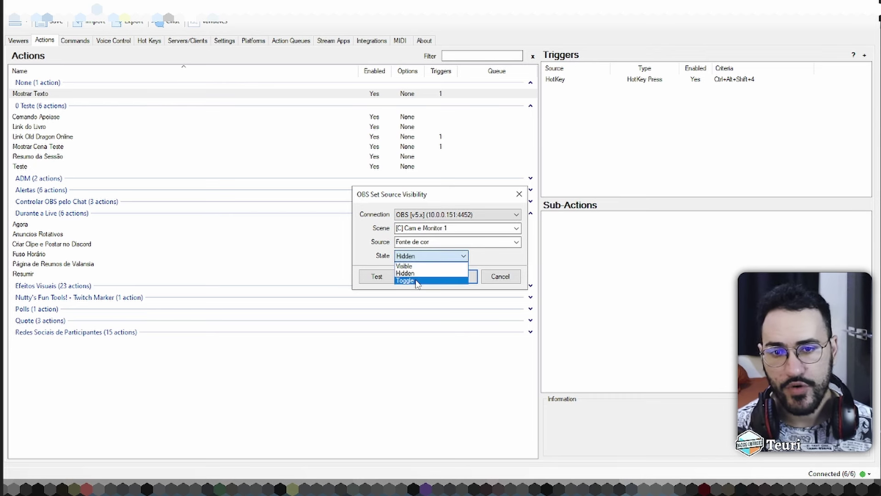
{"action": "left_click", "coordinate": [417, 281]}
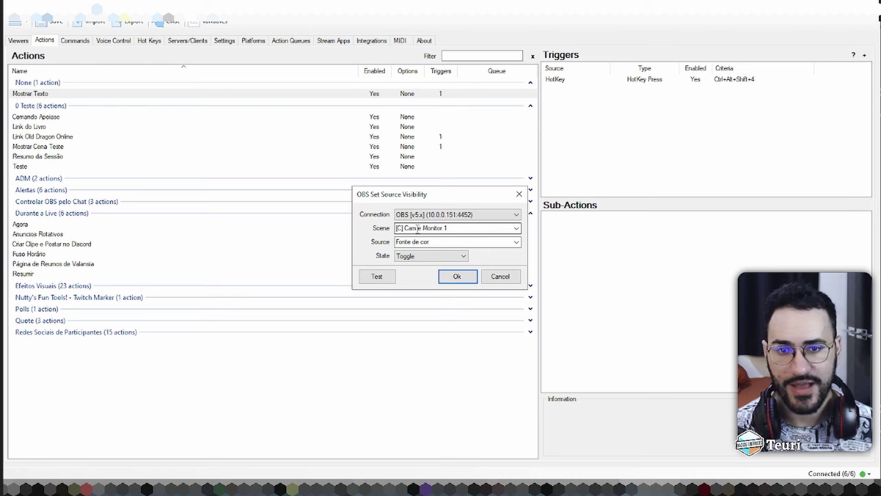
Keep the OBS [v5.x] connection and the [C] Cam e Monitor 1 scene, choose TEXTO as the source, and confirm the visibility sub-action.
{"action": "left_click", "coordinate": [446, 218]}
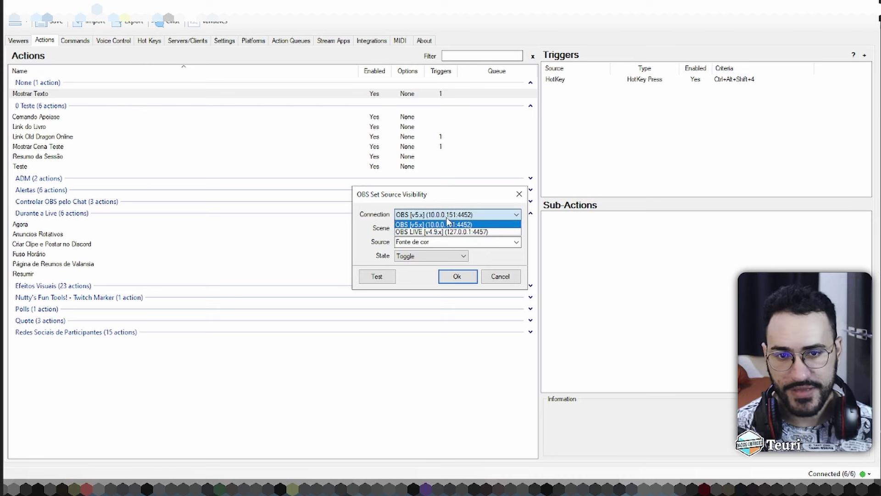
{"action": "left_click", "coordinate": [446, 217]}
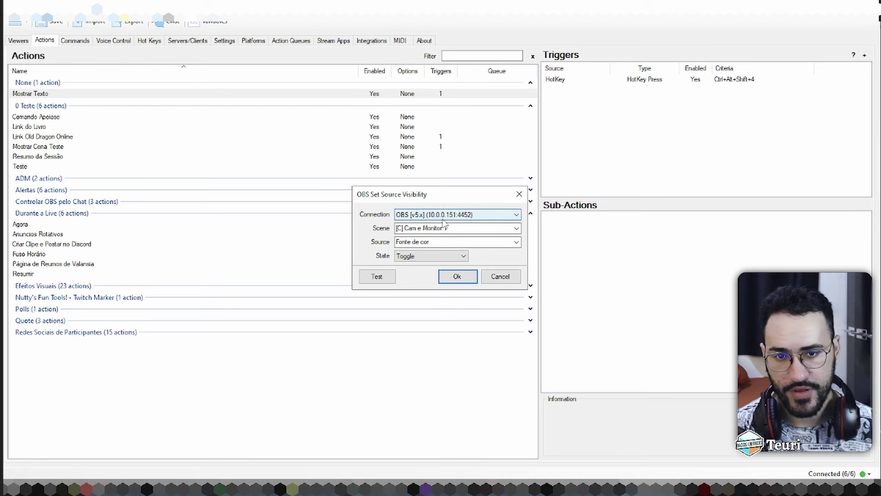
{"action": "left_click", "coordinate": [516, 230]}
{"action": "left_click", "coordinate": [516, 229]}
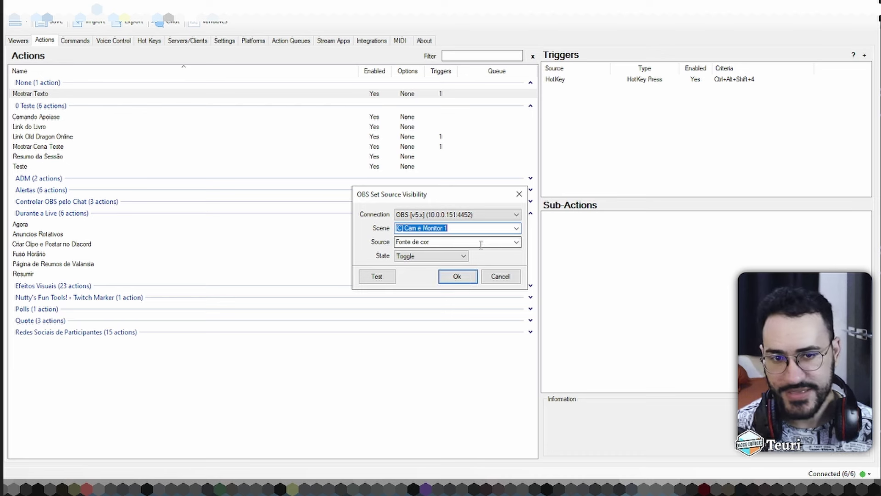
{"action": "left_click", "coordinate": [515, 230]}
{"action": "left_click", "coordinate": [515, 229]}
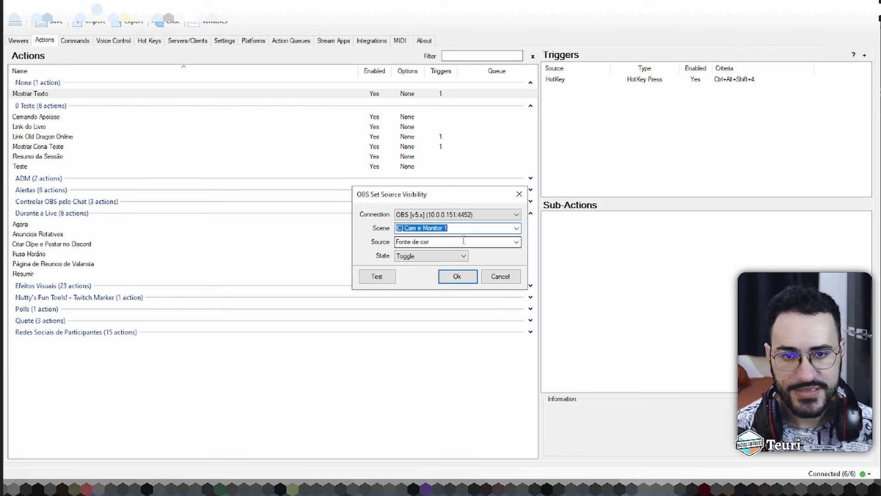
{"action": "left_click", "coordinate": [516, 242]}
{"action": "left_click", "coordinate": [459, 298]}
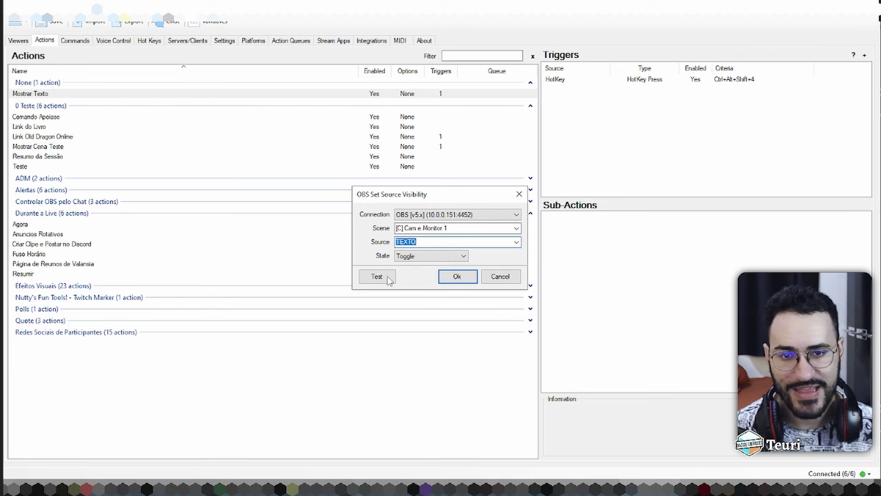
{"action": "left_click", "coordinate": [457, 275]}
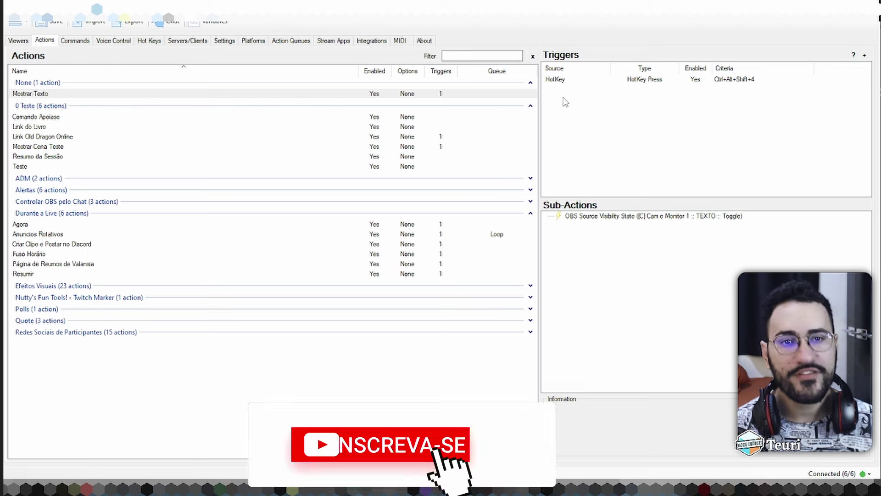
Review the hotkey trigger and the visibility sub-action, and switch to OBS to check the TEXTO source's visibility.
{"action": "left_click", "coordinate": [601, 80]}
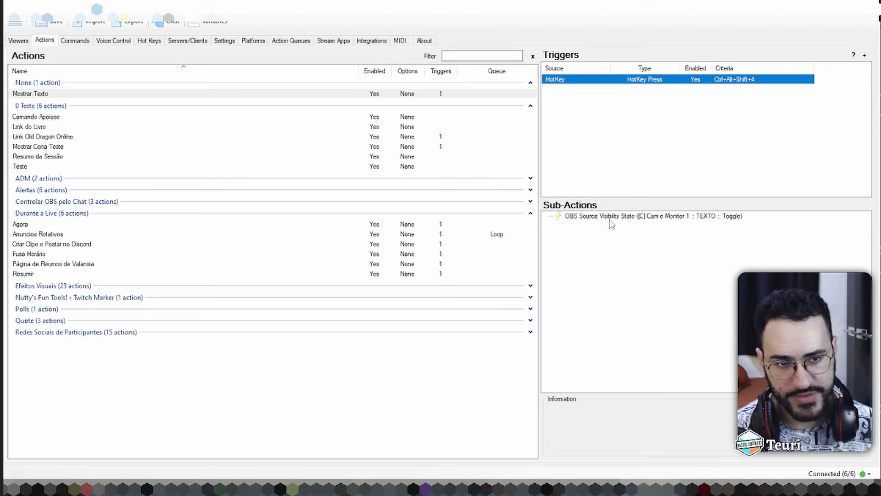
{"action": "left_click", "coordinate": [654, 231]}
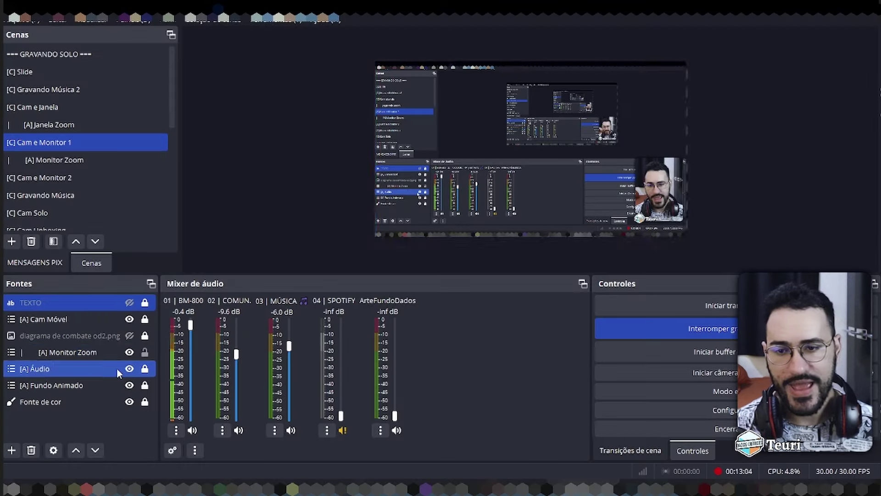
{"action": "left_click", "coordinate": [128, 305]}
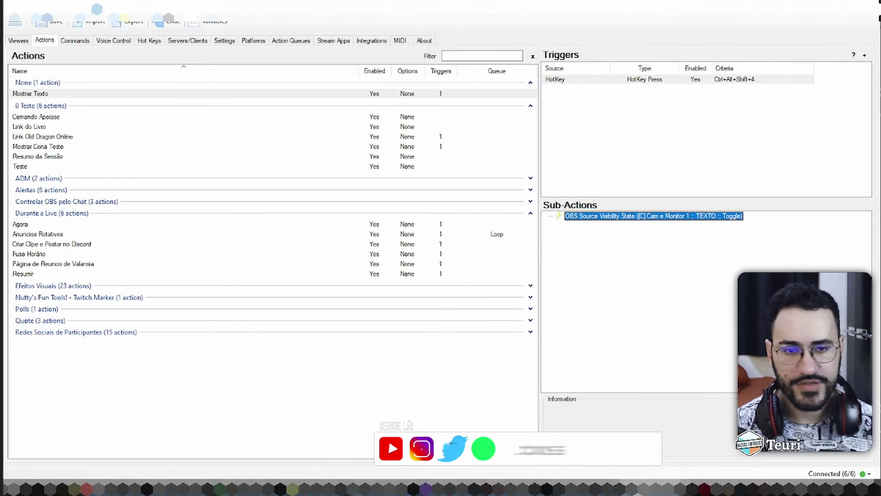
Return to Streamer.bot, add a Core Delay sub-action of 1000 ms after the TEXTO visibility toggle, and select the toggle sub-action.
{"action": "right_click", "coordinate": [575, 252]}
{"action": "mouse_move", "coordinate": [601, 273]}
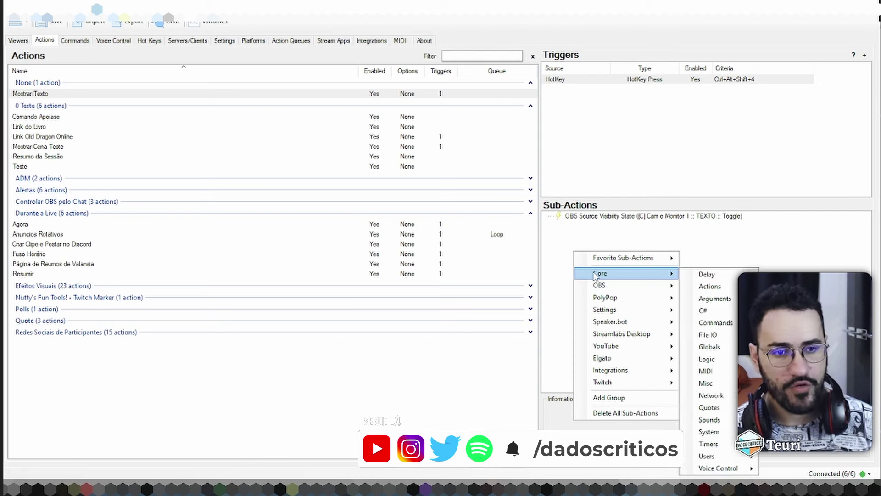
{"action": "left_click", "coordinate": [701, 278]}
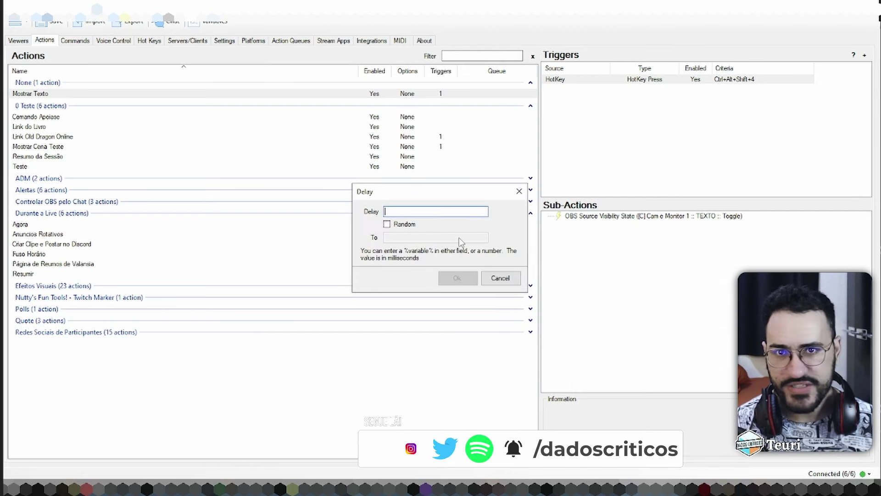
{"action": "type", "text": "1000"}
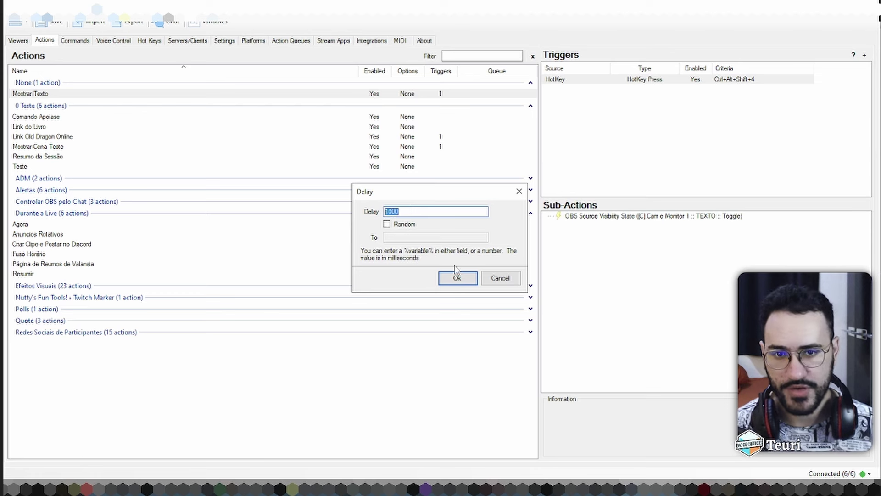
{"action": "left_click", "coordinate": [457, 277]}
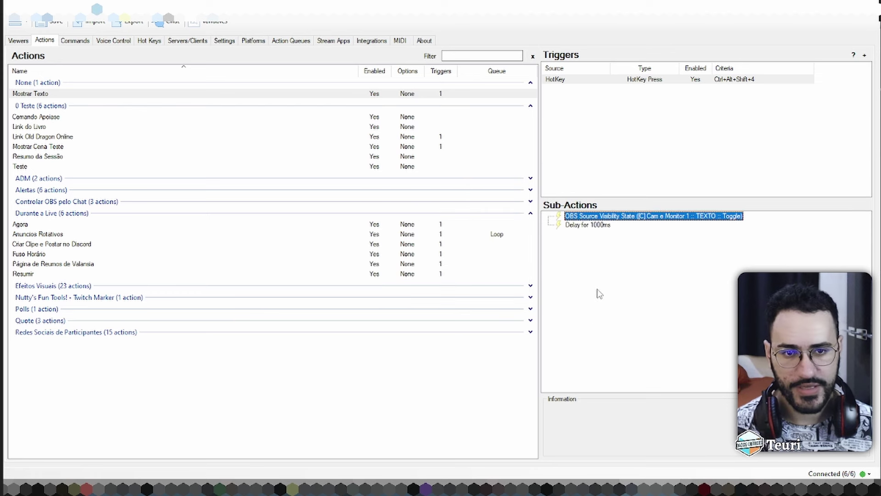
{"action": "left_click", "coordinate": [591, 217]}
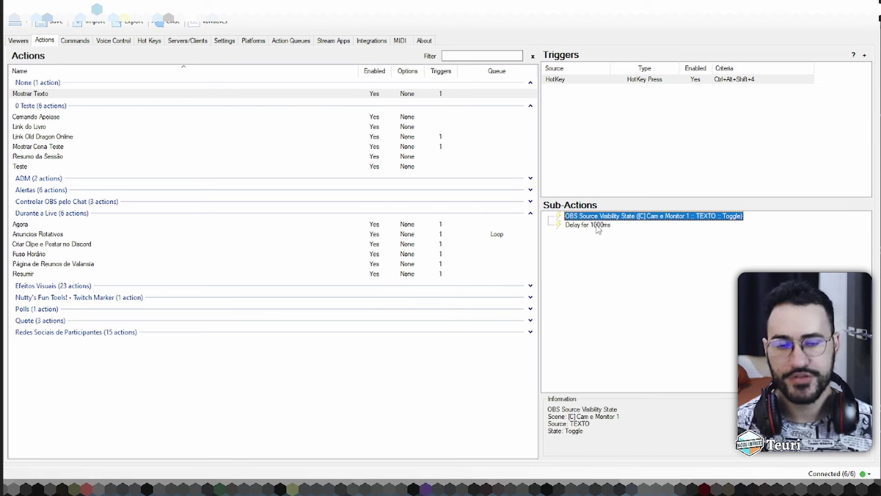
Duplicate the TEXTO visibility toggle sub-action so that a second toggle follows the 1000 ms delay.
{"action": "left_click", "coordinate": [597, 226]}
{"action": "left_click", "coordinate": [592, 216]}
{"action": "right_click", "coordinate": [592, 216]}
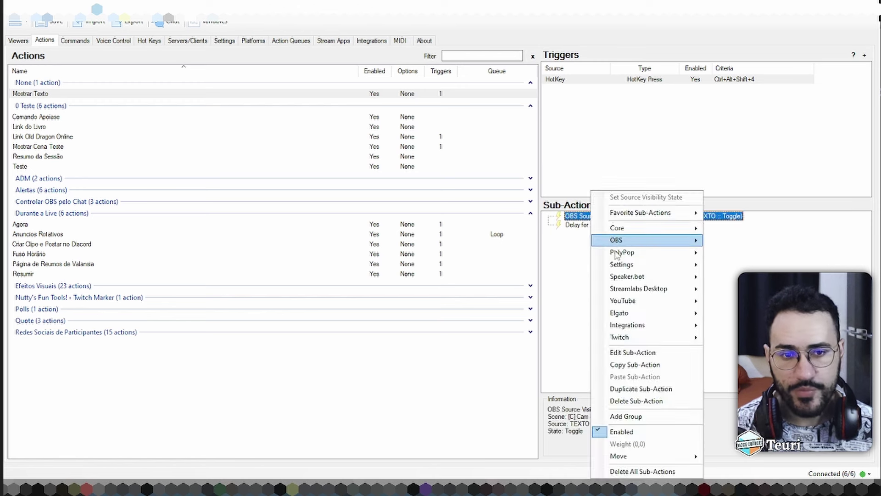
{"action": "left_click", "coordinate": [638, 388]}
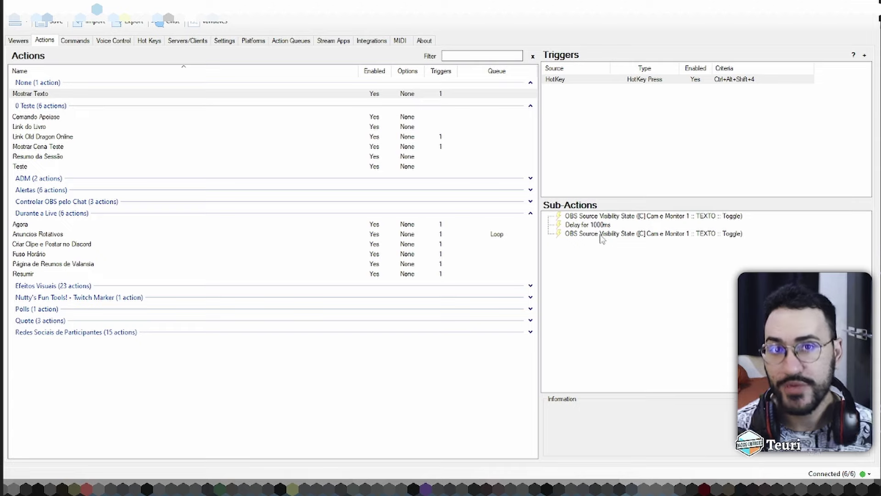
Switch to OBS, set the TEXTO source's show transition to Deslizar with direction Esquerda, preview it, and test it by toggling the source's visibility.
{"action": "key", "text": "alt+Tab"}
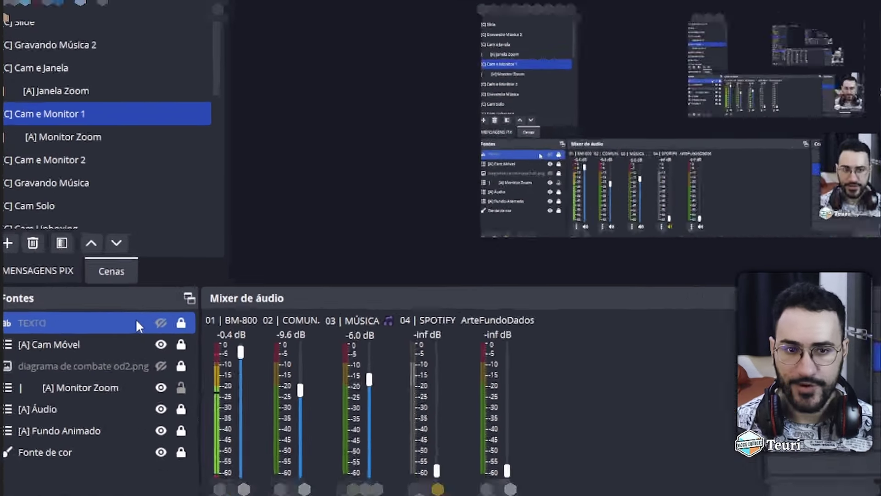
{"action": "right_click", "coordinate": [136, 322]}
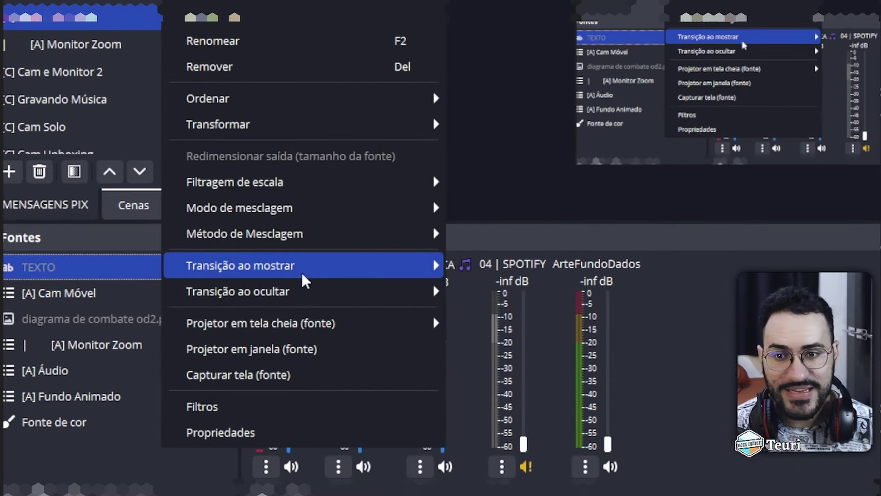
{"action": "mouse_move", "coordinate": [305, 279]}
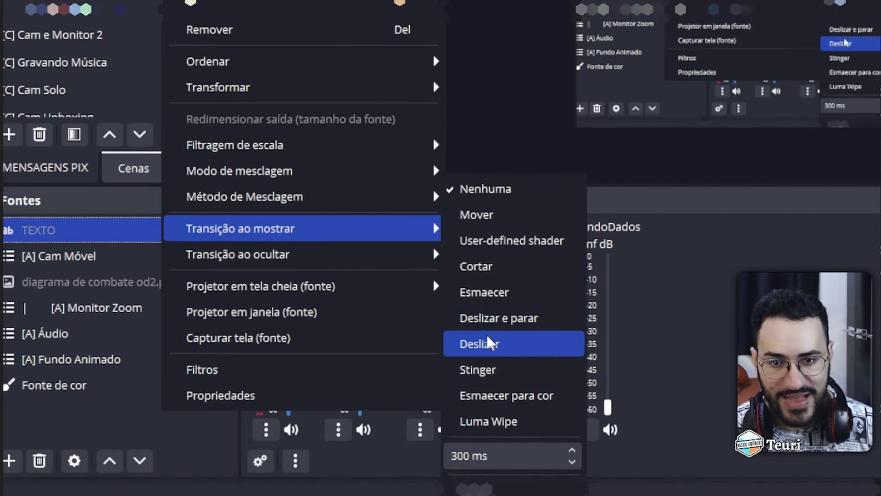
{"action": "left_click", "coordinate": [486, 333]}
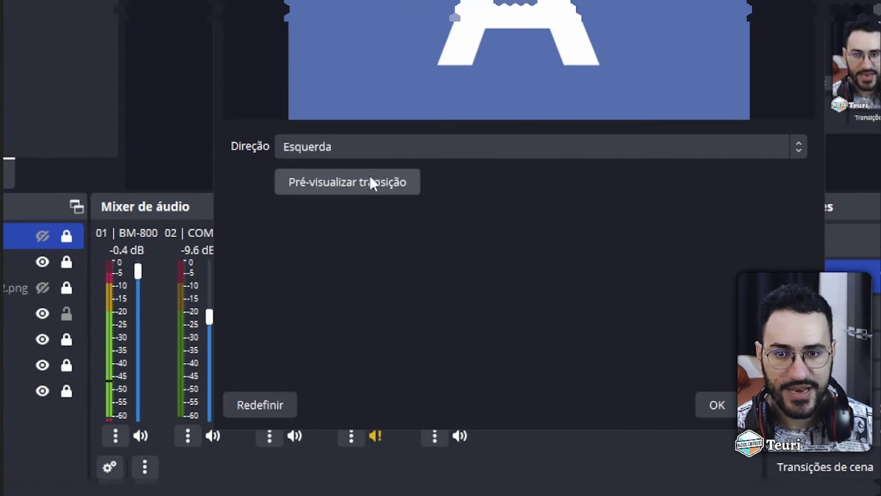
{"action": "left_click", "coordinate": [370, 177]}
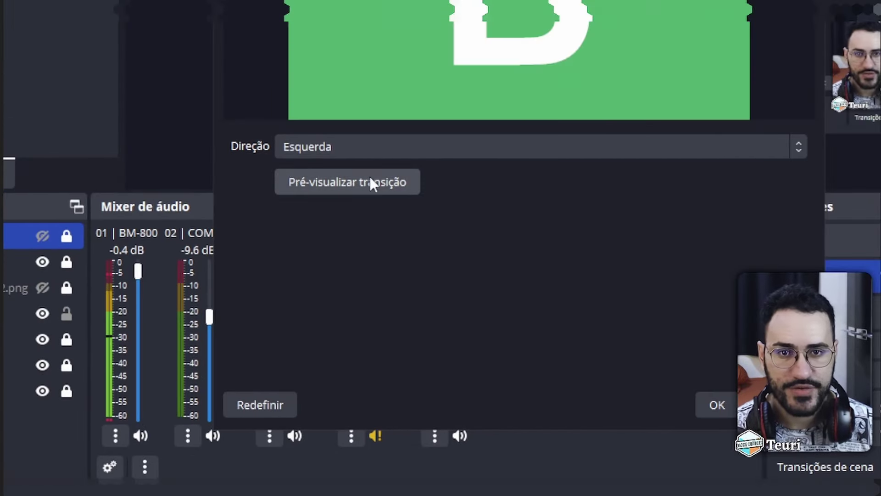
{"action": "left_click", "coordinate": [719, 406]}
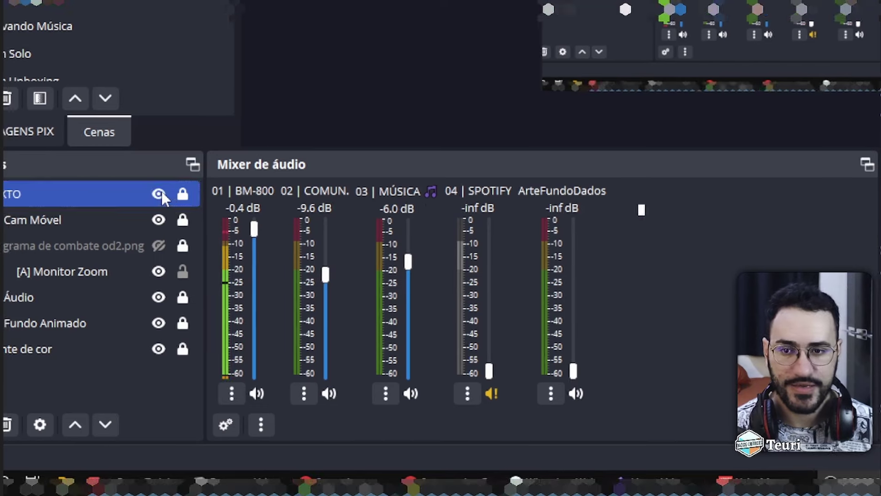
{"action": "left_click", "coordinate": [158, 194]}
{"action": "left_click", "coordinate": [158, 193]}
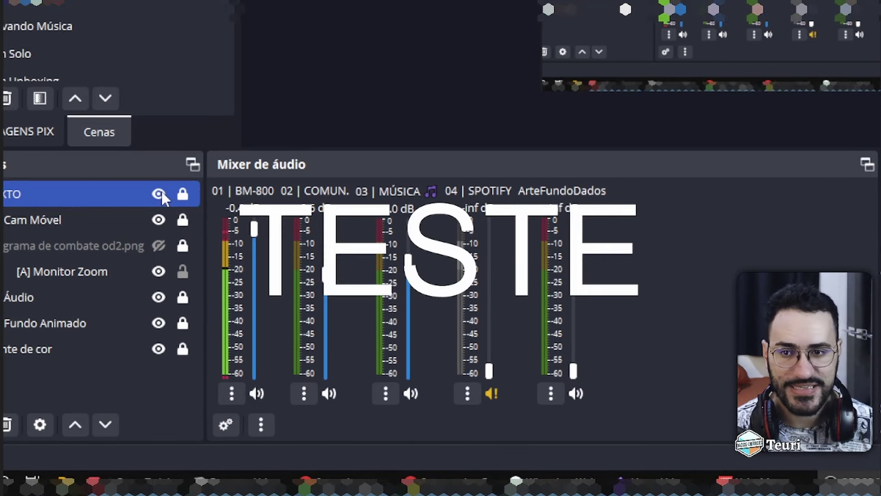
Set the TEXTO source's hide transition to Luma Wipe with the Persianas horizontais style, and test it by showing and hiding the source.
{"action": "right_click", "coordinate": [158, 192]}
{"action": "mouse_move", "coordinate": [244, 219]}
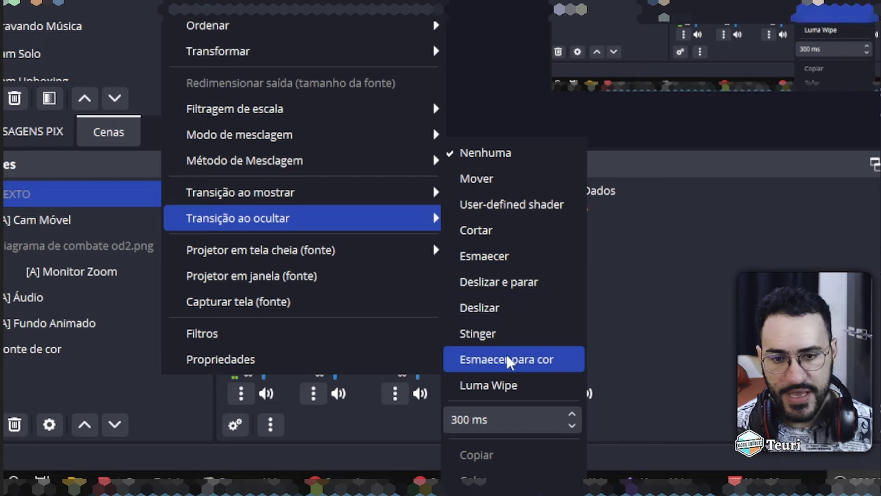
{"action": "left_click", "coordinate": [504, 385]}
{"action": "left_click", "coordinate": [688, 139]}
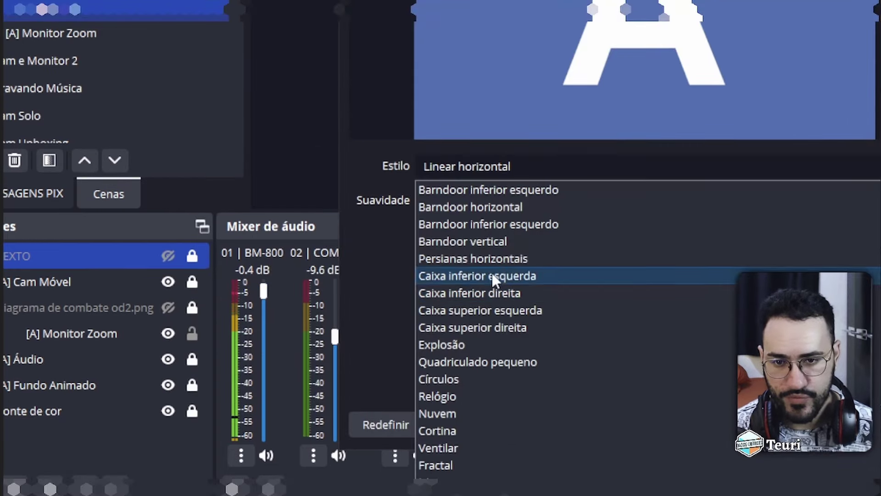
{"action": "left_click", "coordinate": [489, 257]}
{"action": "left_click", "coordinate": [486, 268]}
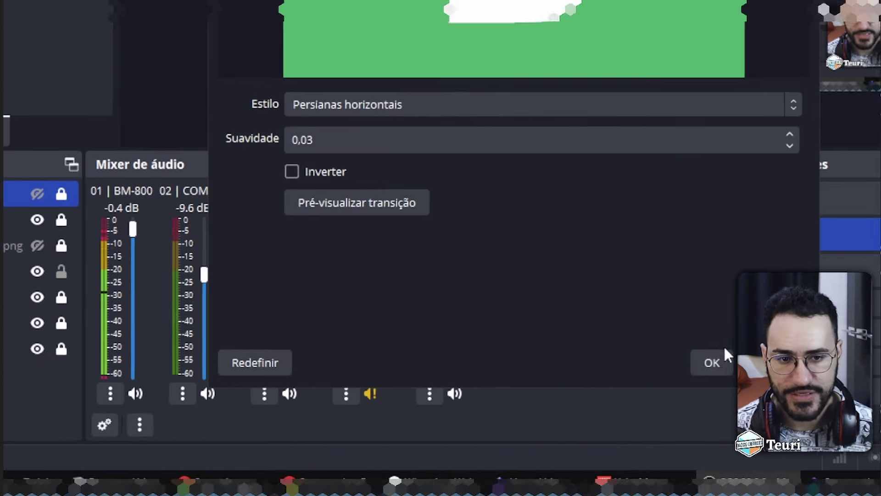
{"action": "left_click", "coordinate": [724, 358]}
{"action": "left_click", "coordinate": [39, 194]}
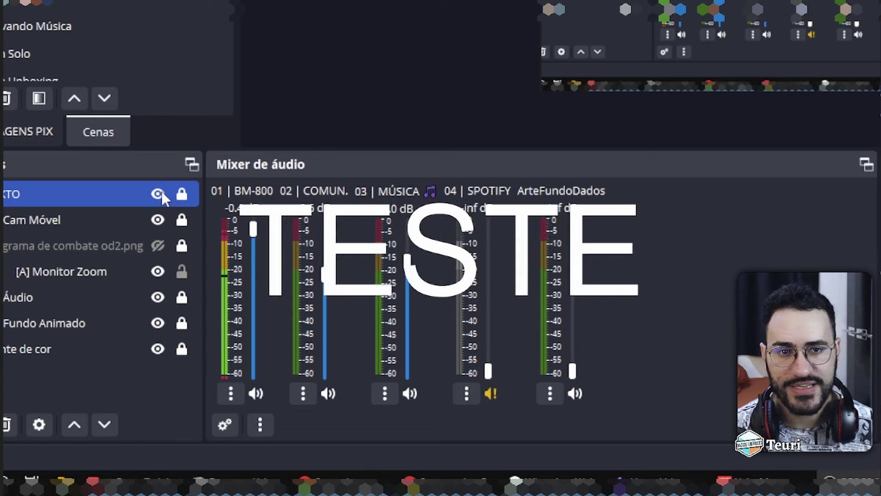
{"action": "left_click", "coordinate": [158, 193]}
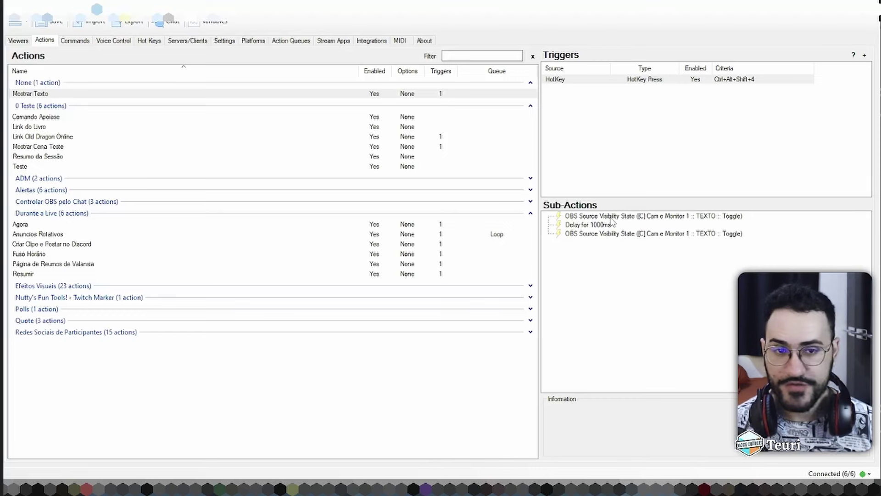
Switch to Streamer.bot, open its Chat window, and check the sending destinations while keeping All Platforms.
{"action": "left_click", "coordinate": [615, 82]}
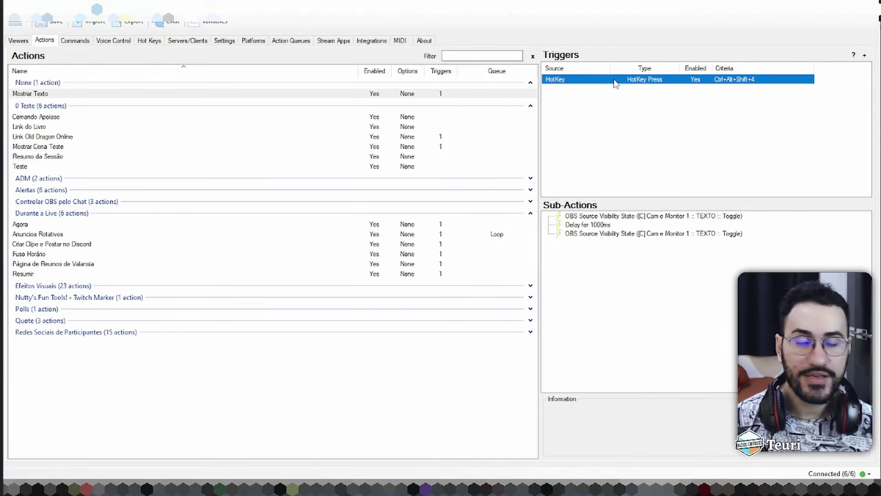
{"action": "left_click", "coordinate": [162, 25]}
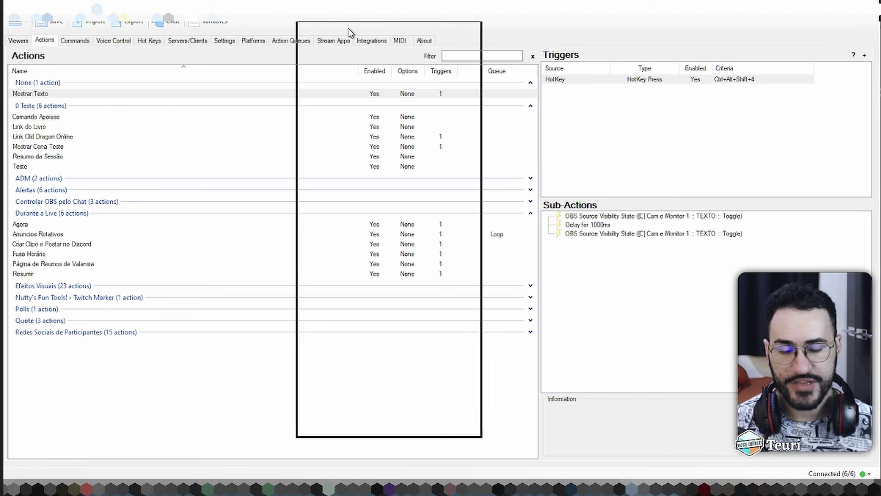
{"action": "left_click_drag", "start_coordinate": [340, 31], "coordinate": [377, 45]}
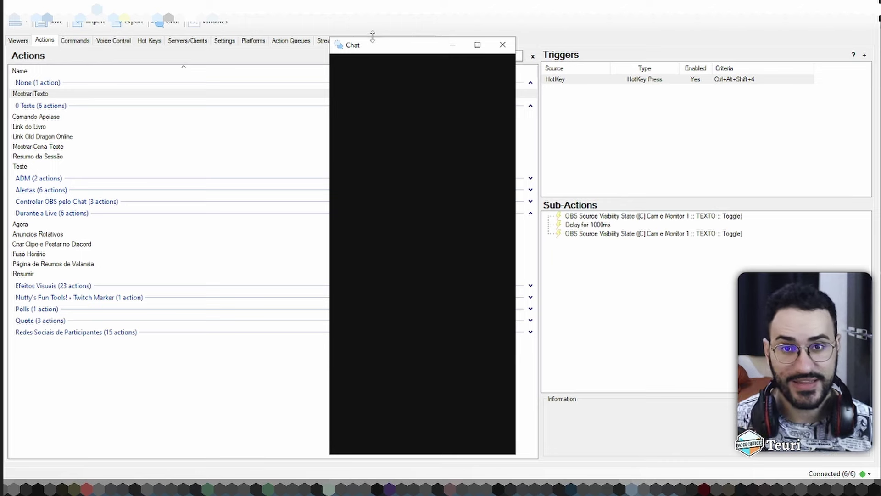
{"action": "left_click_drag", "start_coordinate": [372, 41], "coordinate": [283, 27]}
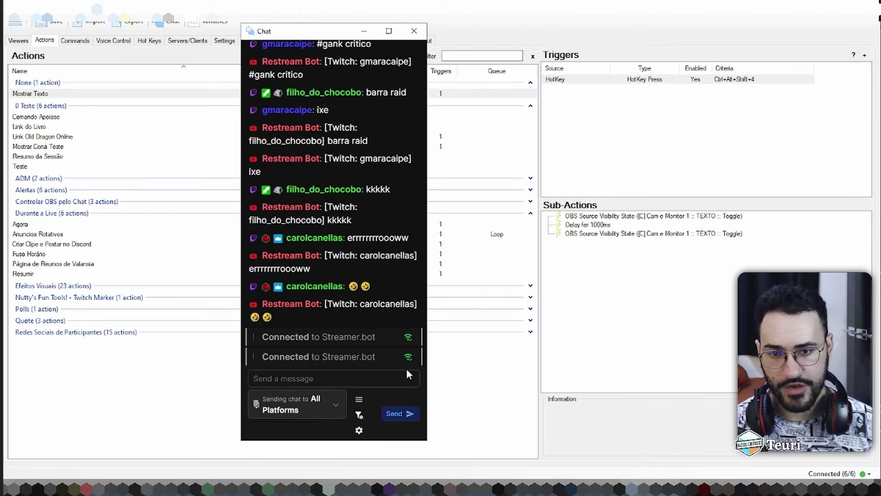
{"action": "left_click", "coordinate": [327, 411]}
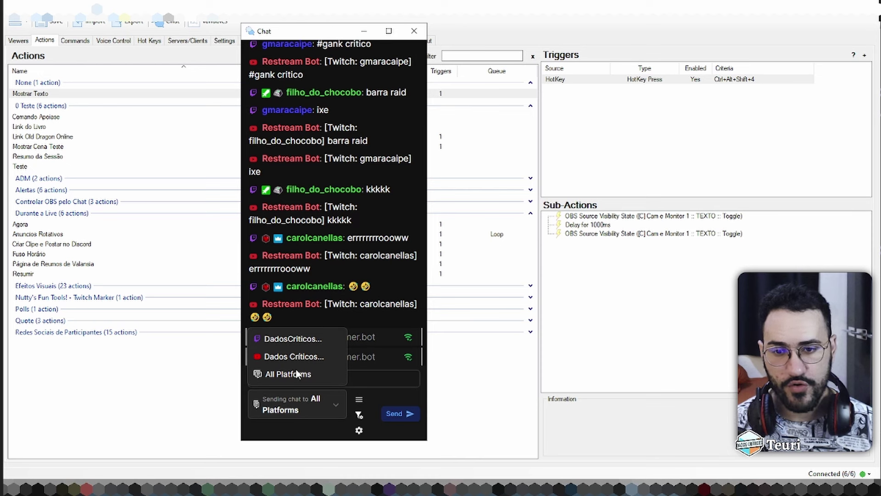
{"action": "left_click", "coordinate": [356, 380]}
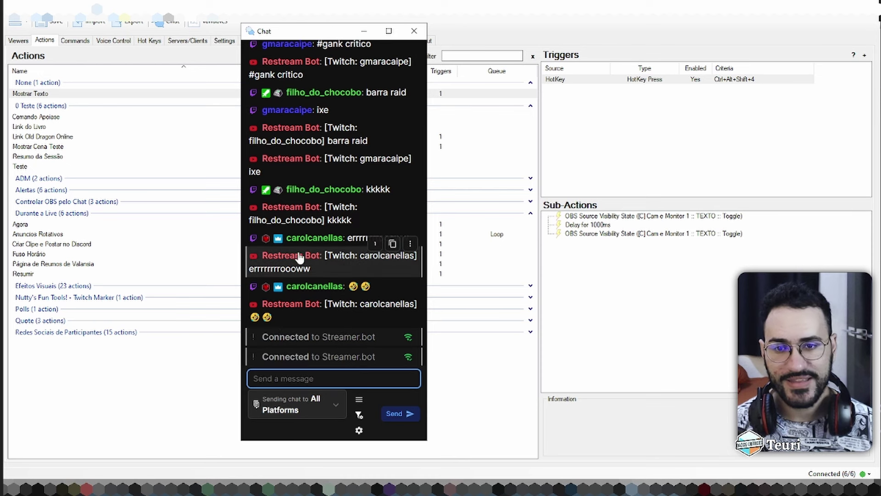
Examine the options available for a Restream Bot message in the Chat window, and move the window aside.
{"action": "left_click", "coordinate": [410, 243]}
{"action": "left_click", "coordinate": [372, 248]}
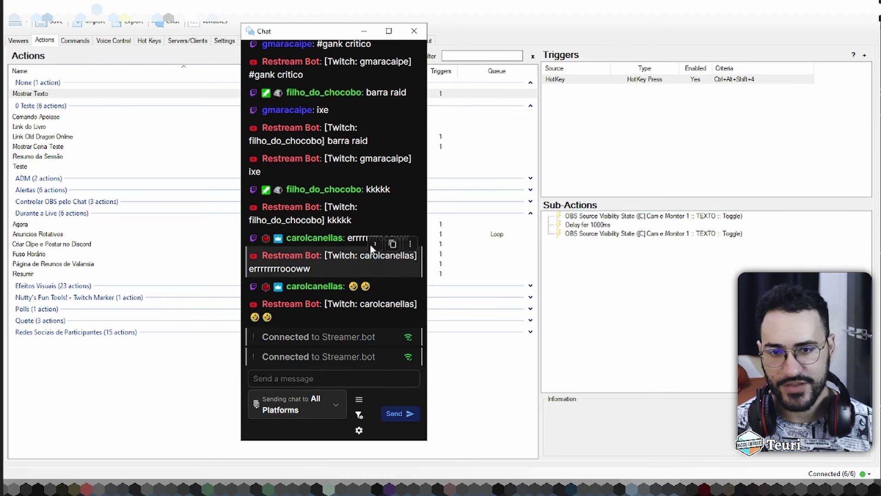
{"action": "left_click", "coordinate": [409, 244]}
{"action": "left_click", "coordinate": [375, 342]}
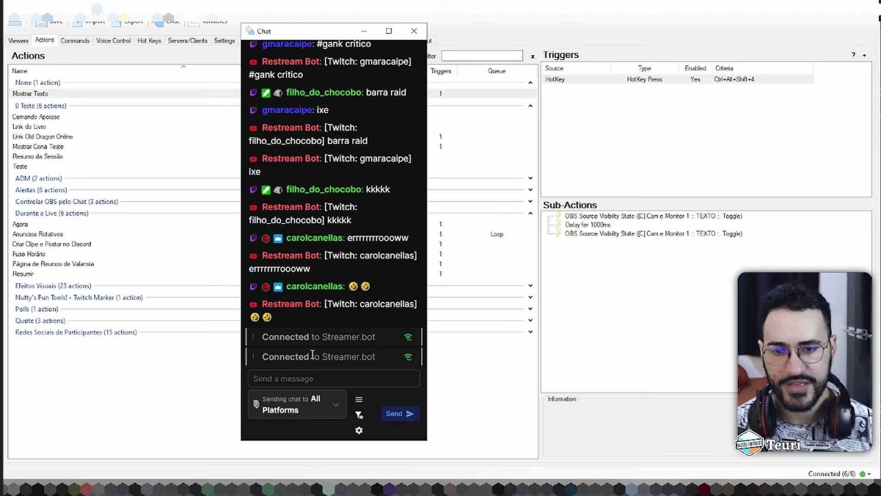
{"action": "left_click_drag", "start_coordinate": [328, 38], "coordinate": [204, 21]}
Return to the Mostrar Texto action and delete its hotkey trigger, confirming the deletion.
{"action": "left_click", "coordinate": [606, 100]}
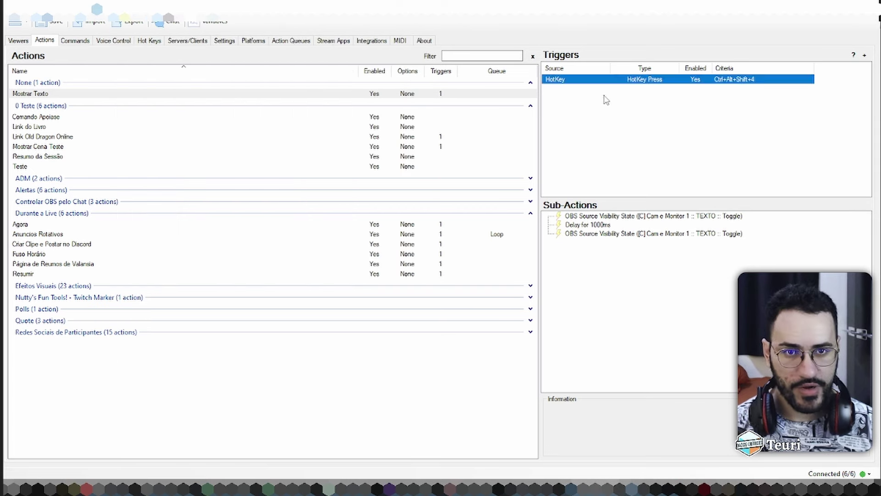
{"action": "right_click", "coordinate": [598, 83]}
{"action": "key", "text": "Escape"}
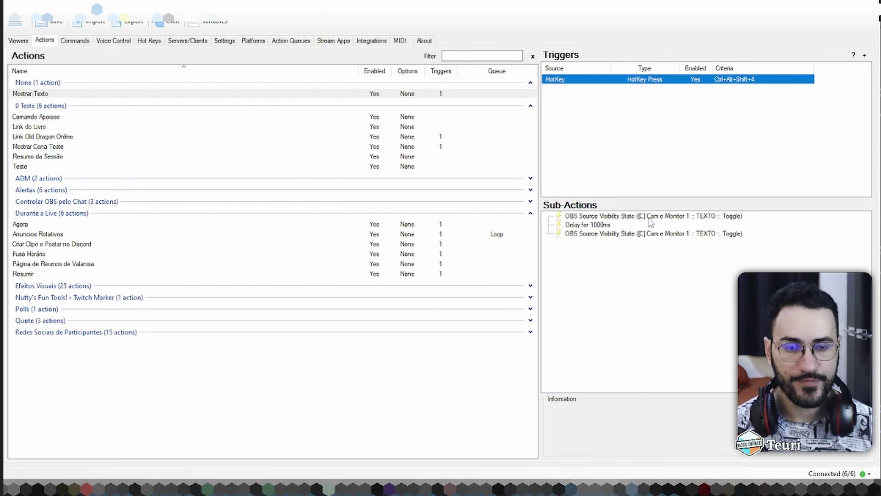
{"action": "right_click", "coordinate": [591, 83]}
{"action": "left_click", "coordinate": [660, 87]}
{"action": "right_click", "coordinate": [661, 83]}
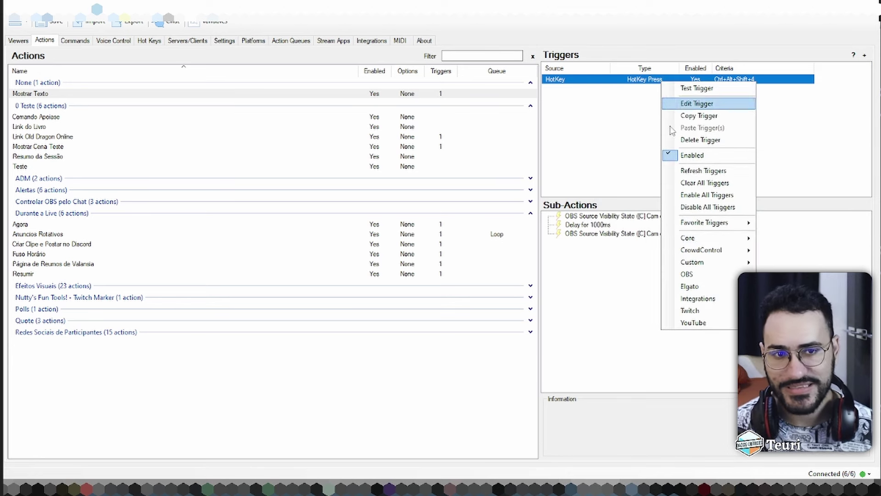
{"action": "left_click", "coordinate": [703, 139]}
{"action": "left_click", "coordinate": [465, 274]}
Add a Twitch Chat Message trigger to the Mostrar Texto action and select it.
{"action": "right_click", "coordinate": [605, 92]}
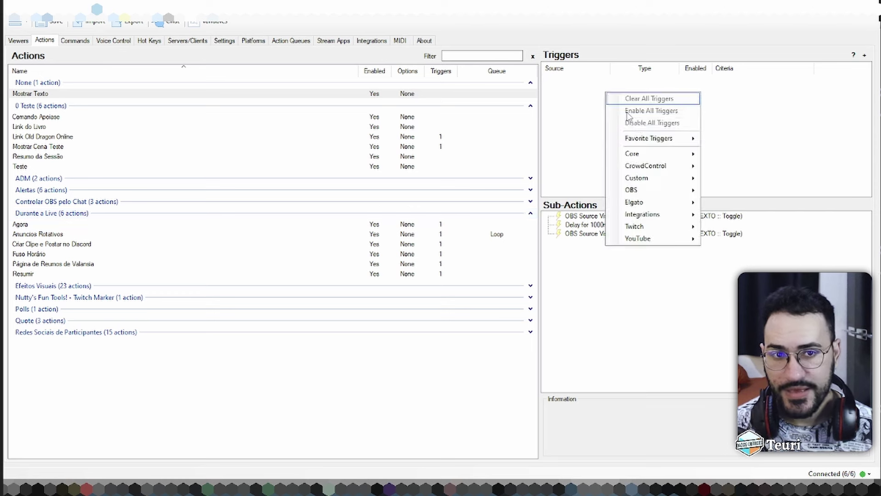
{"action": "mouse_move", "coordinate": [676, 163]}
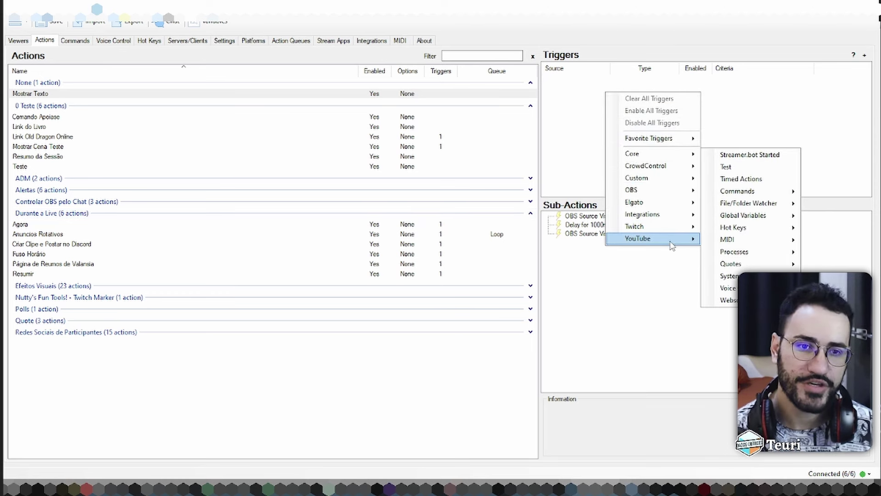
{"action": "mouse_move", "coordinate": [670, 242]}
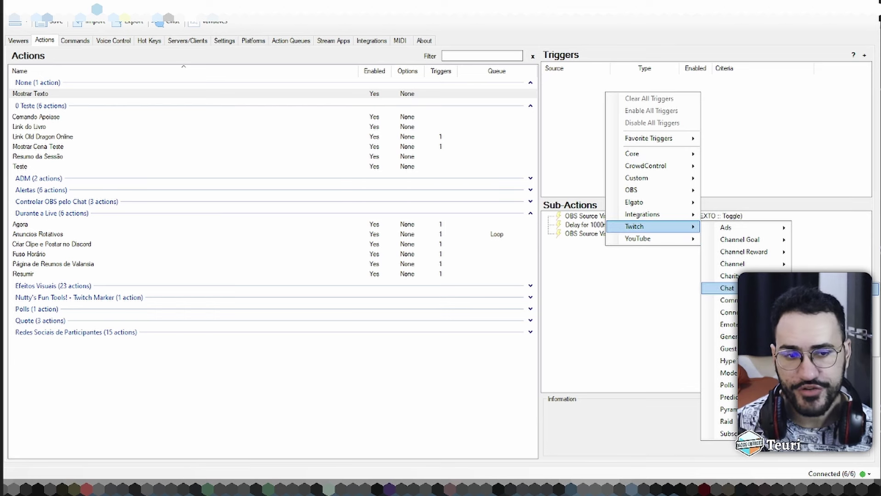
{"action": "left_click", "coordinate": [803, 289]}
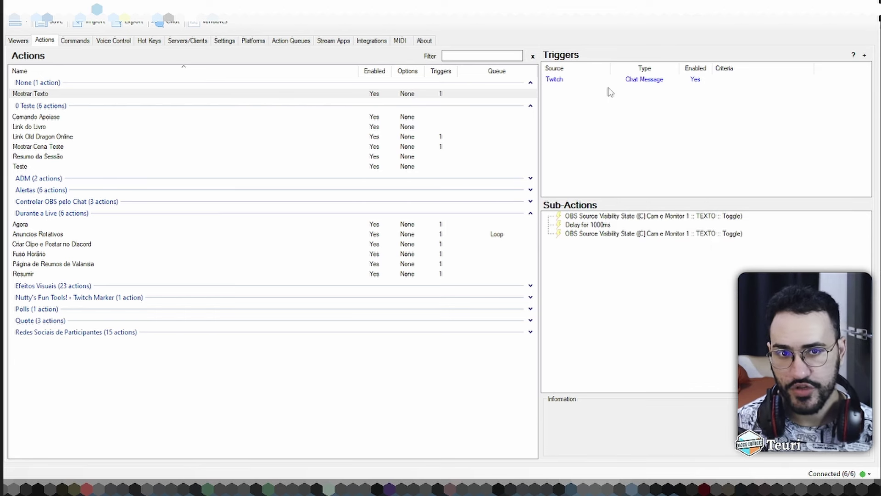
{"action": "left_click", "coordinate": [636, 81]}
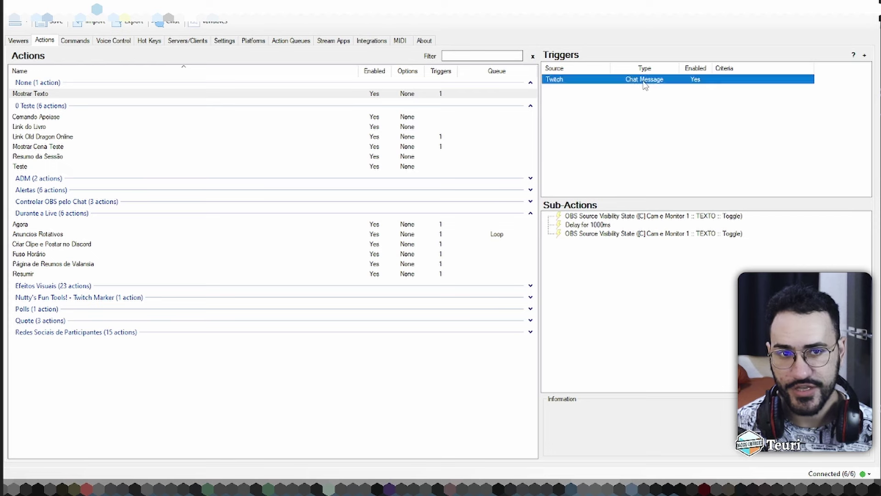
{"action": "left_click", "coordinate": [671, 90]}
{"action": "left_click", "coordinate": [676, 83]}
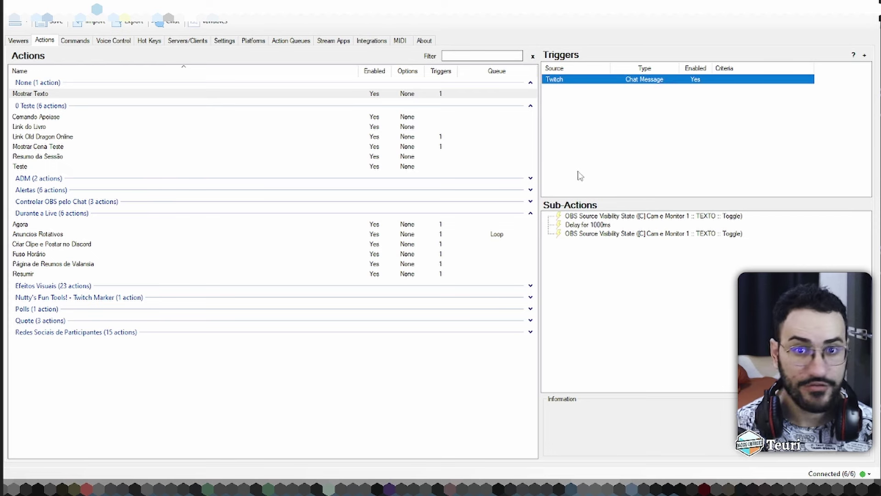
Place the Chat window over OBS and send the message "teste" to All Platforms to test the trigger.
{"action": "left_click", "coordinate": [635, 489]}
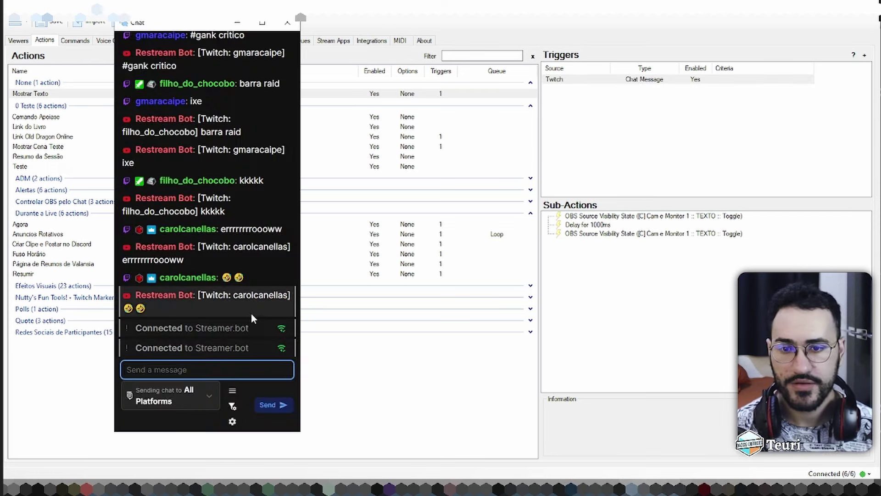
{"action": "left_click", "coordinate": [618, 489]}
{"action": "left_click", "coordinate": [635, 489]}
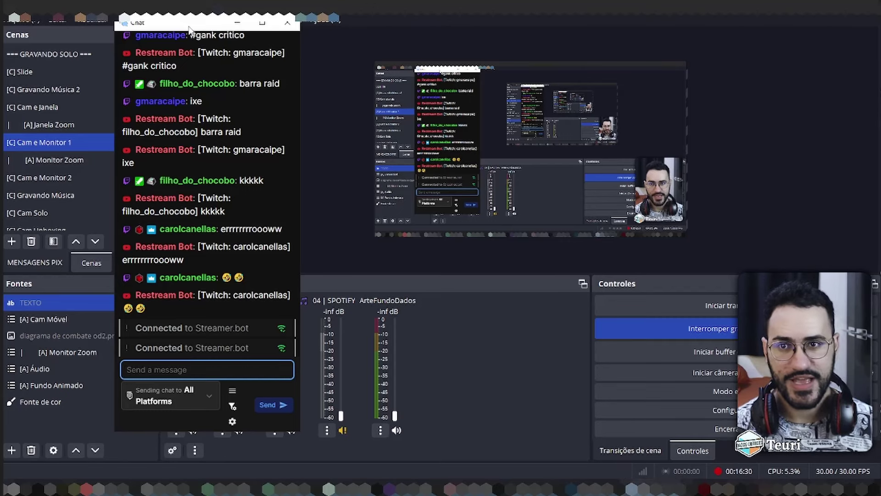
{"action": "left_click_drag", "start_coordinate": [183, 22], "coordinate": [307, 40]}
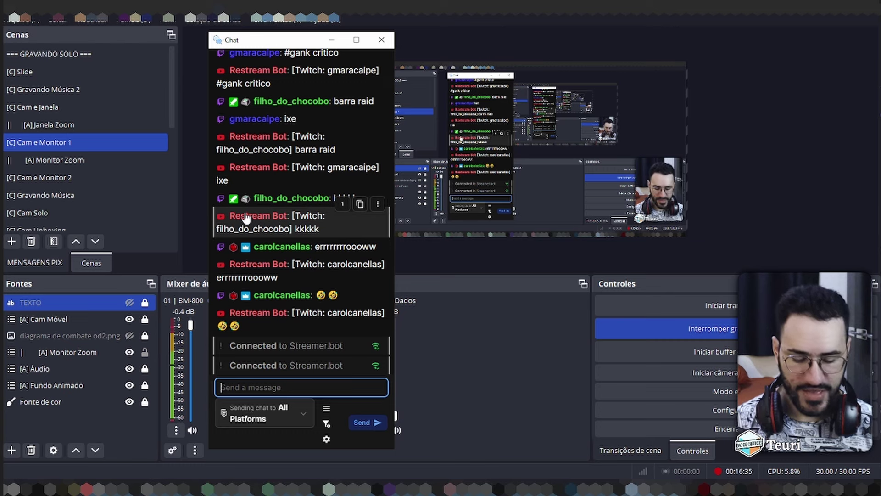
{"action": "type", "text": "teste"}
{"action": "key", "text": "Return"}
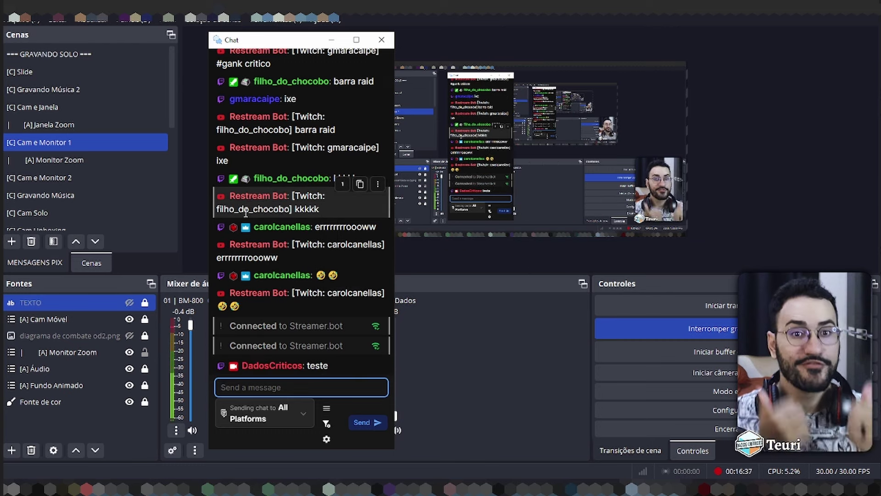
Send "teste" once more from the Chat window to All Platforms to retest the Mostrar Texto trigger.
{"action": "type", "text": "tes"}
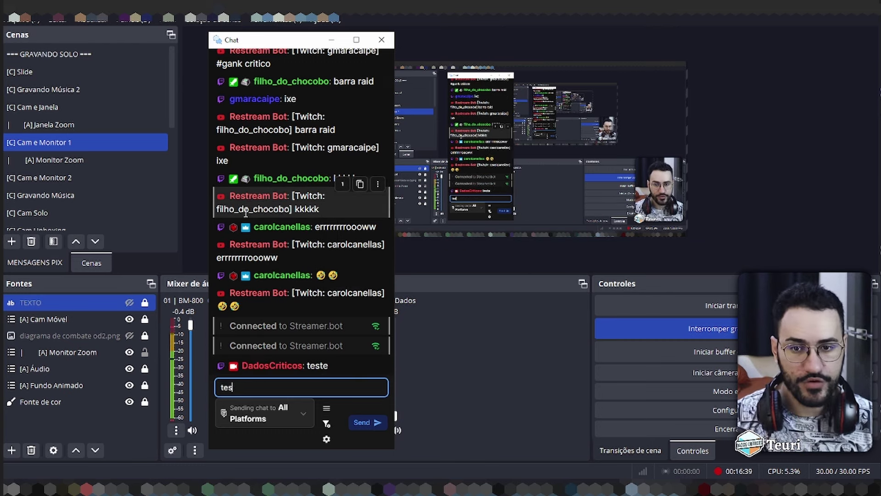
{"action": "type", "text": "te"}
{"action": "key", "text": "Return"}
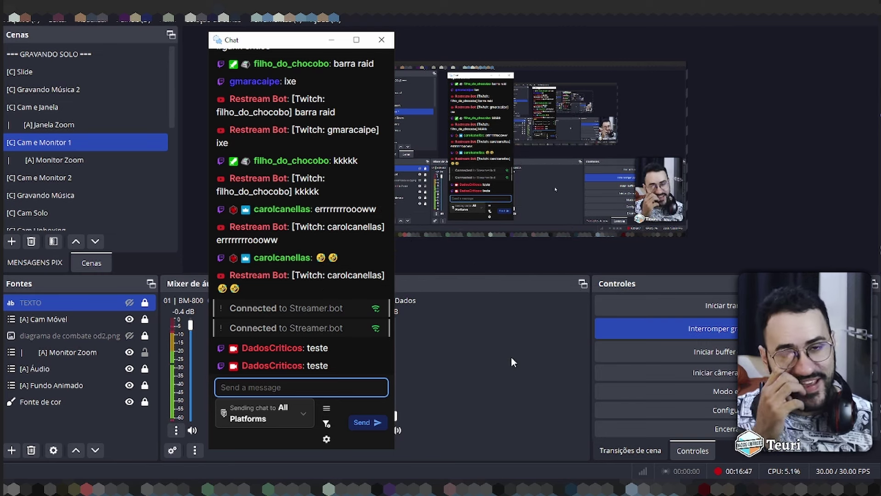
Switch back to Streamer.bot, disable the Twitch Chat Message trigger of the Mostrar Texto action and delete it, confirming the deletion.
{"action": "left_click", "coordinate": [618, 487]}
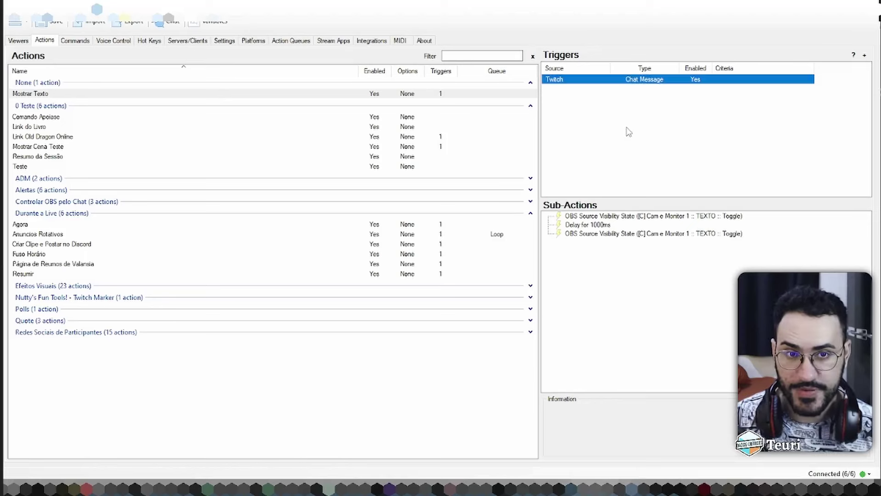
{"action": "left_click", "coordinate": [627, 108]}
{"action": "right_click", "coordinate": [622, 90]}
{"action": "left_click", "coordinate": [622, 81]}
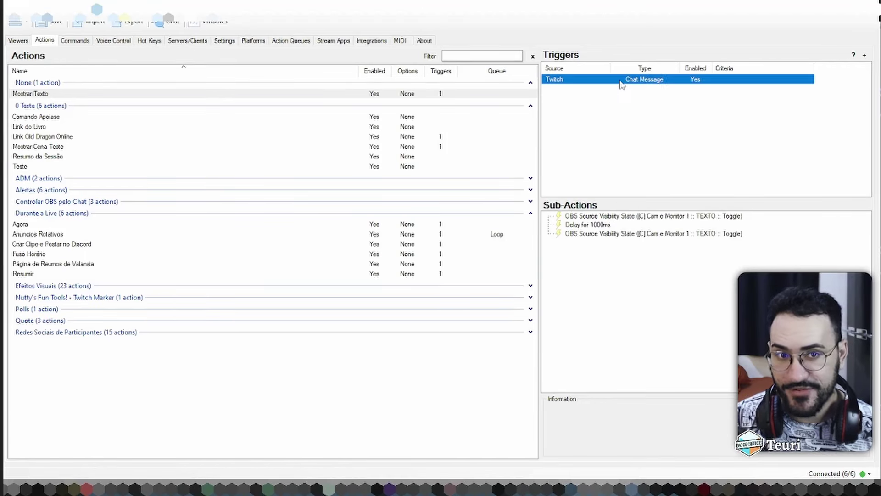
{"action": "right_click", "coordinate": [622, 82]}
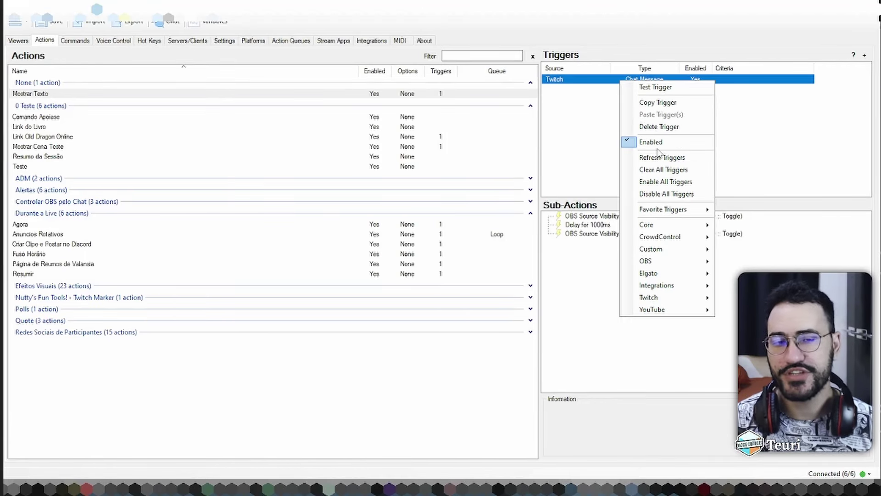
{"action": "left_click", "coordinate": [669, 143]}
{"action": "right_click", "coordinate": [606, 78]}
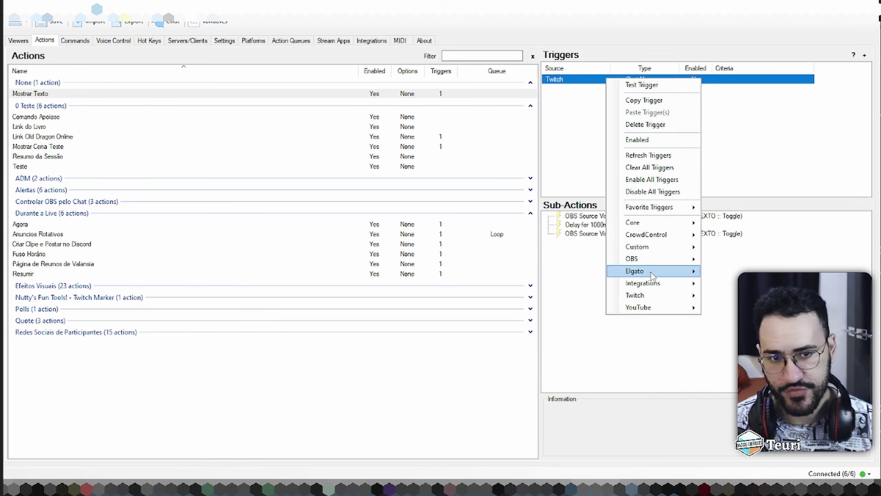
{"action": "right_click", "coordinate": [601, 83]}
{"action": "left_click", "coordinate": [656, 132]}
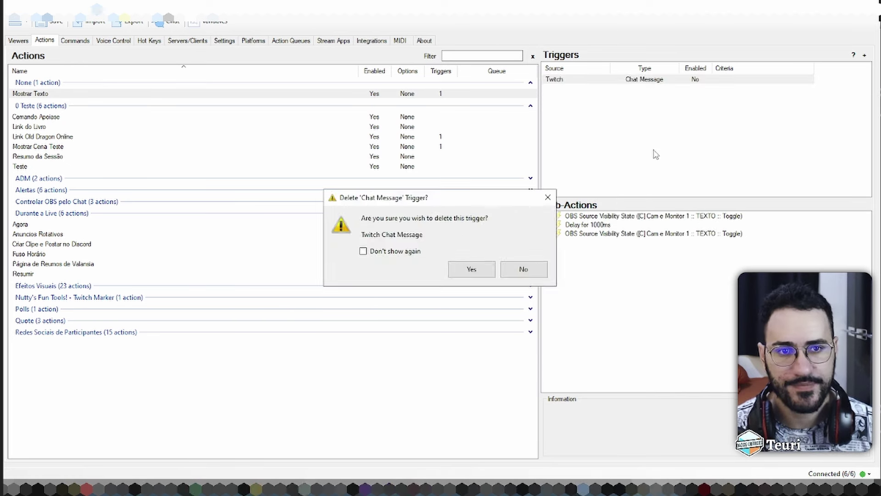
{"action": "key", "text": "Return"}
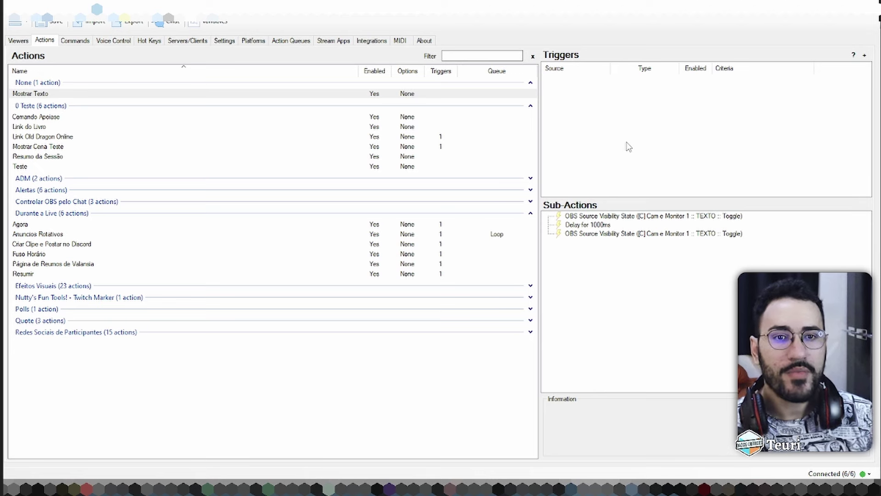
Set up a new chat command named !teste with the prefixes !teste, !teste2 and !tst``, and enable YouTube Message as an additional source.
{"action": "left_click", "coordinate": [74, 41]}
{"action": "scroll", "coordinate": [260, 202], "scroll_direction": "down", "scroll_amount": 3}
{"action": "scroll", "coordinate": [207, 243], "scroll_direction": "up", "scroll_amount": 3}
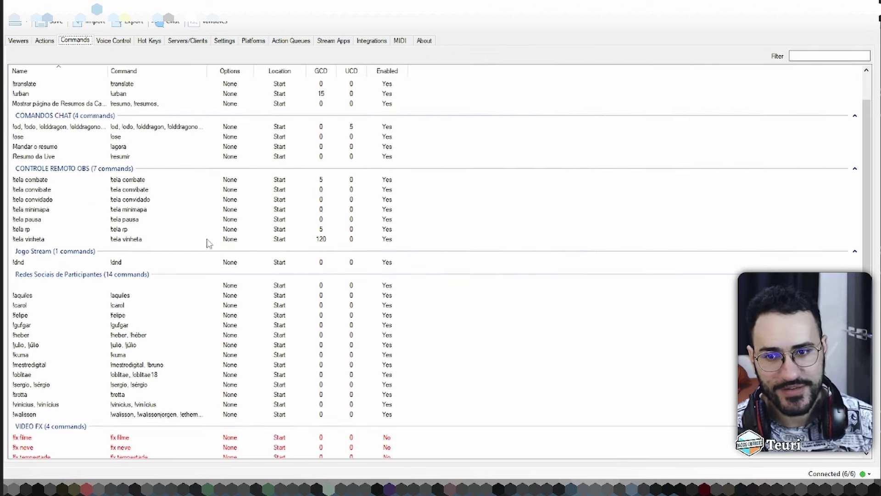
{"action": "right_click", "coordinate": [565, 106]}
{"action": "left_click", "coordinate": [610, 113]}
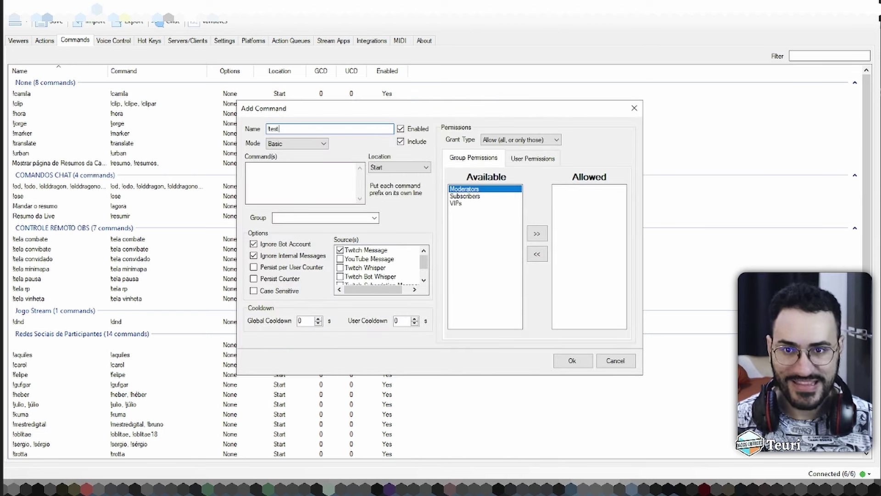
{"action": "left_click", "coordinate": [325, 167]}
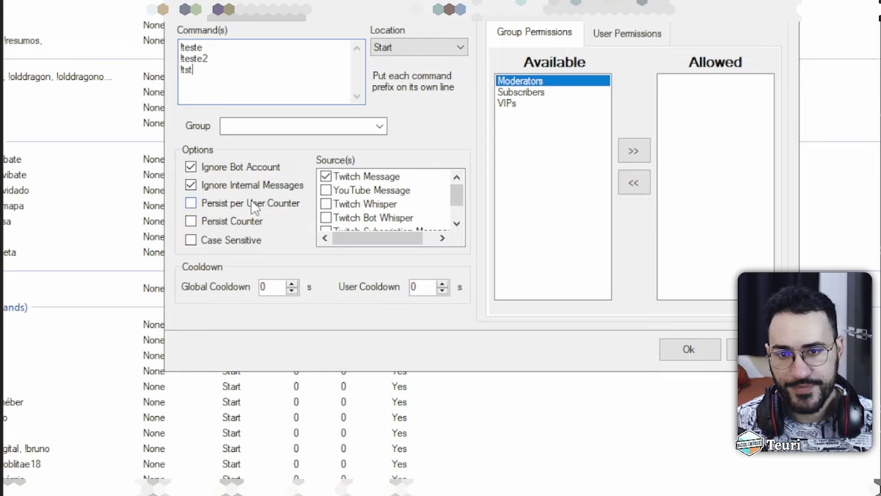
{"action": "type", "text": "'"}
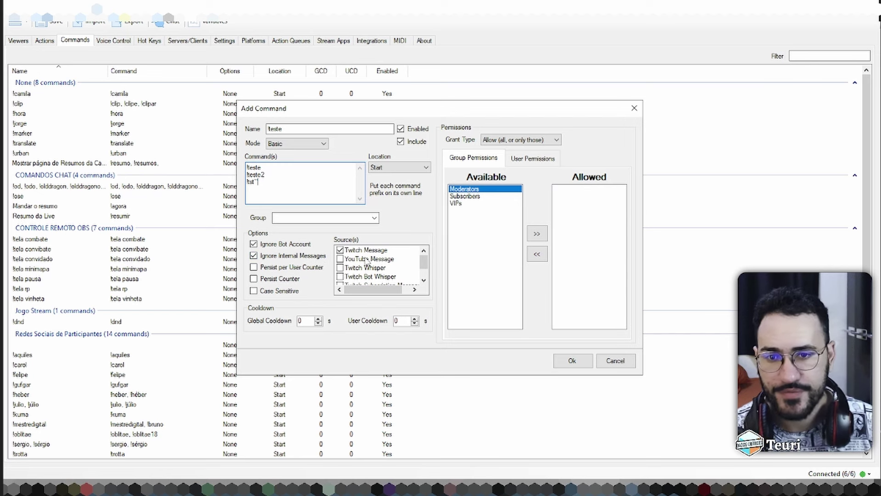
{"action": "left_click", "coordinate": [348, 259]}
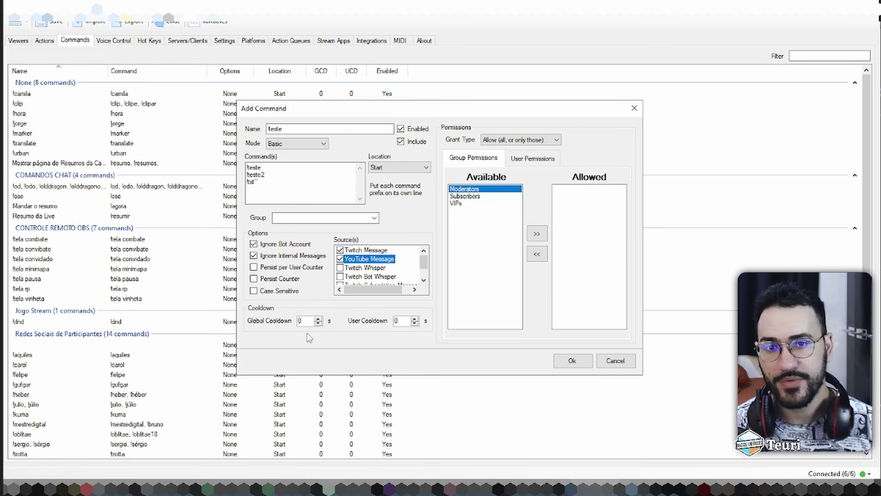
Try allowing the Moderators group and the Subscribers group in the command's permissions, removing each again.
{"action": "left_click", "coordinate": [474, 234]}
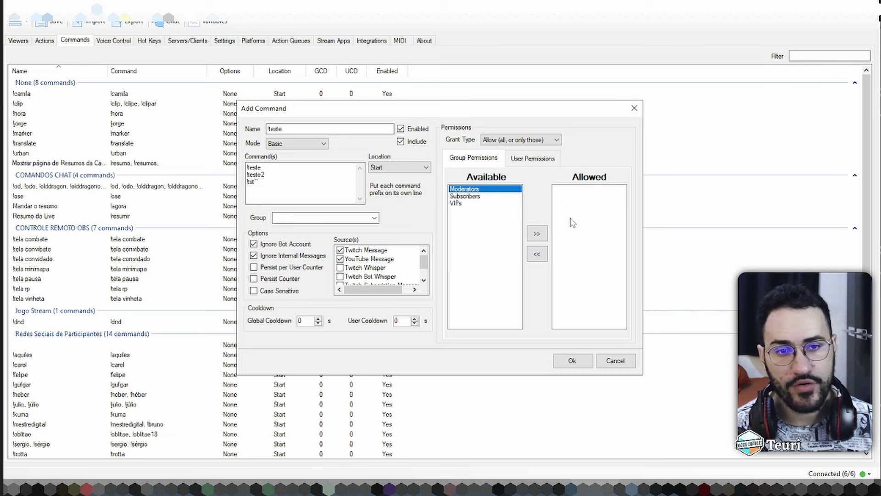
{"action": "left_click", "coordinate": [537, 234]}
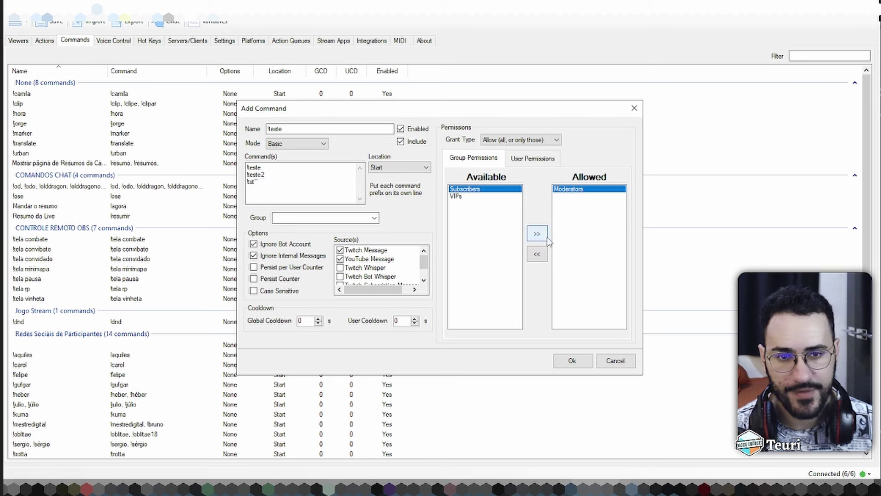
{"action": "left_click", "coordinate": [537, 253]}
{"action": "left_click", "coordinate": [463, 198]}
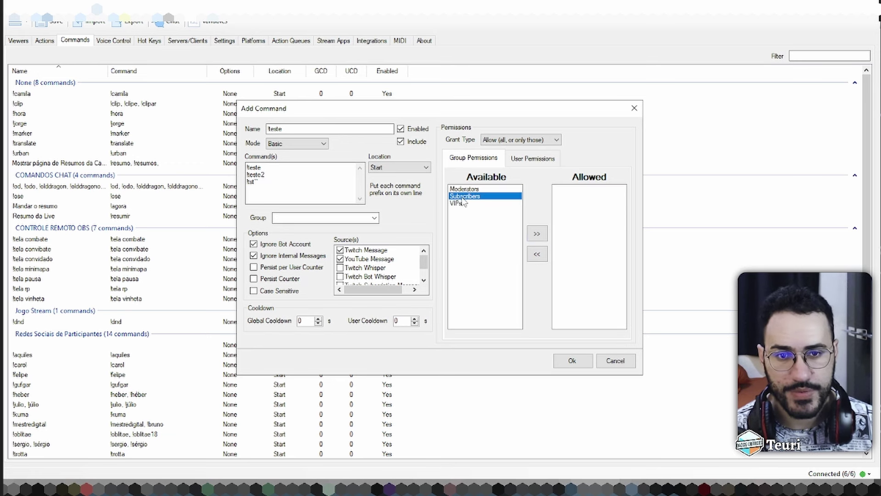
{"action": "left_click", "coordinate": [537, 233]}
{"action": "left_click", "coordinate": [537, 254]}
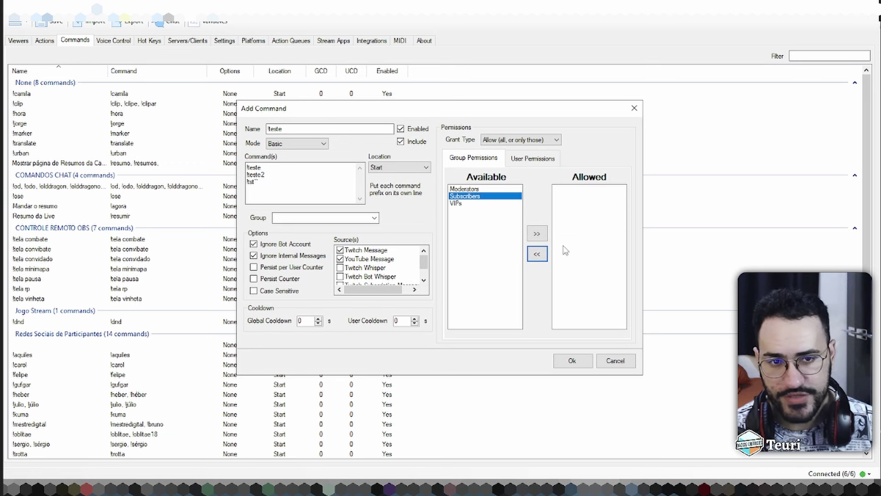
Save the !teste command and start a Command Triggered trigger for the Mostrar Texto action.
{"action": "left_click", "coordinate": [586, 364]}
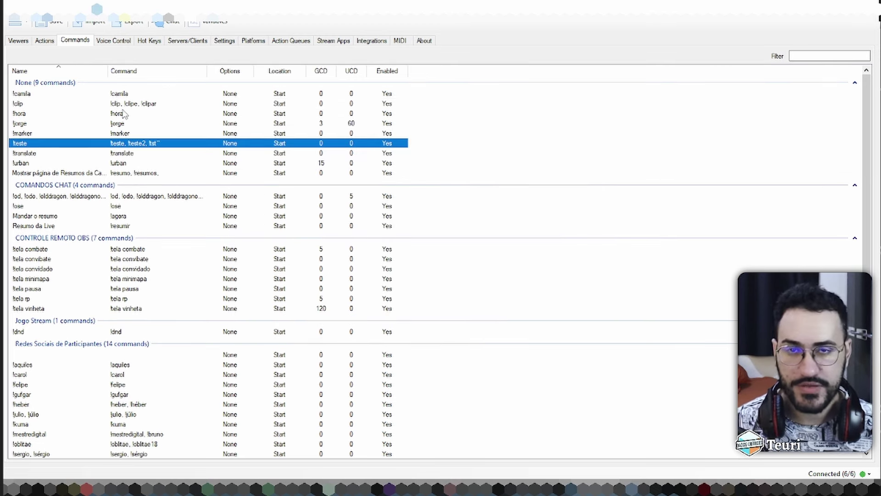
{"action": "left_click", "coordinate": [44, 40]}
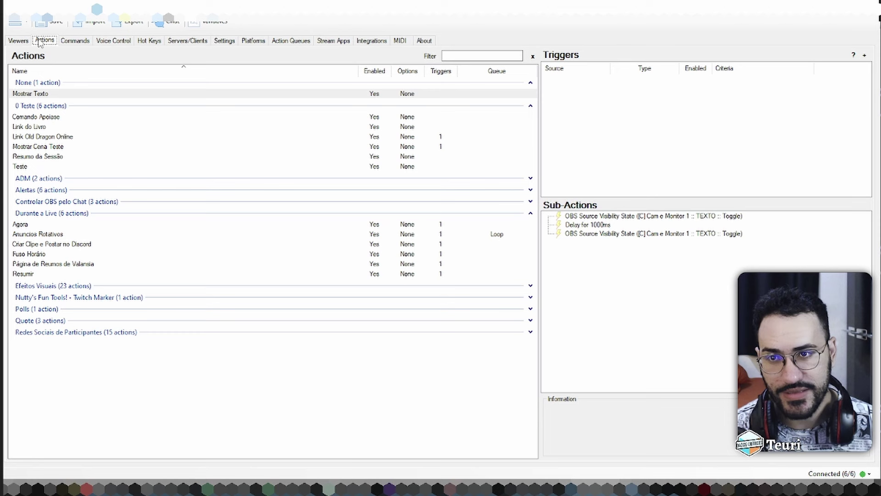
{"action": "left_click", "coordinate": [46, 95]}
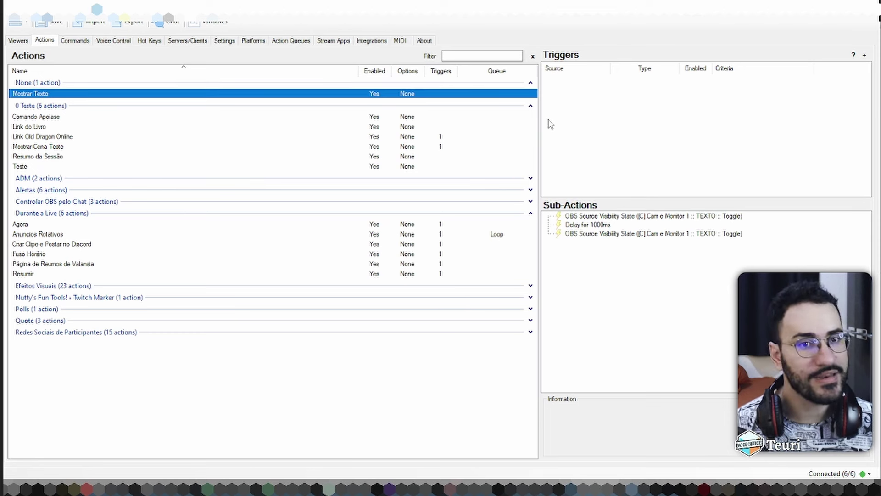
{"action": "right_click", "coordinate": [579, 125]}
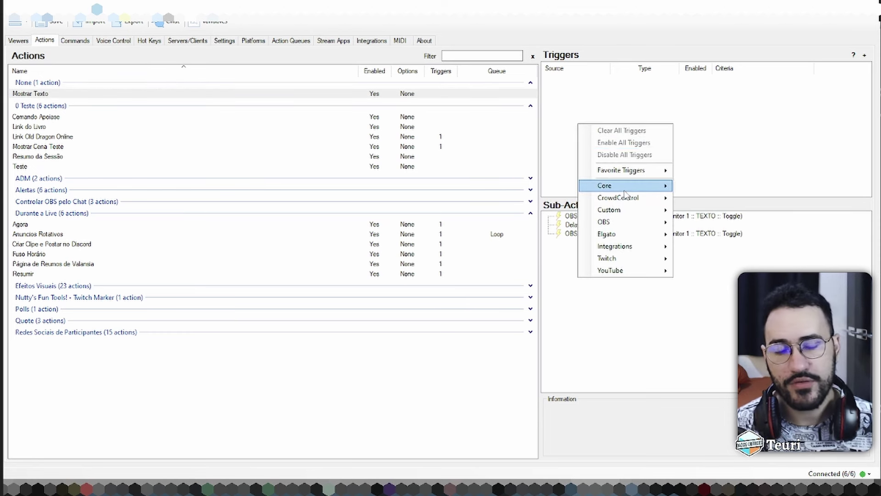
{"action": "mouse_move", "coordinate": [620, 191]}
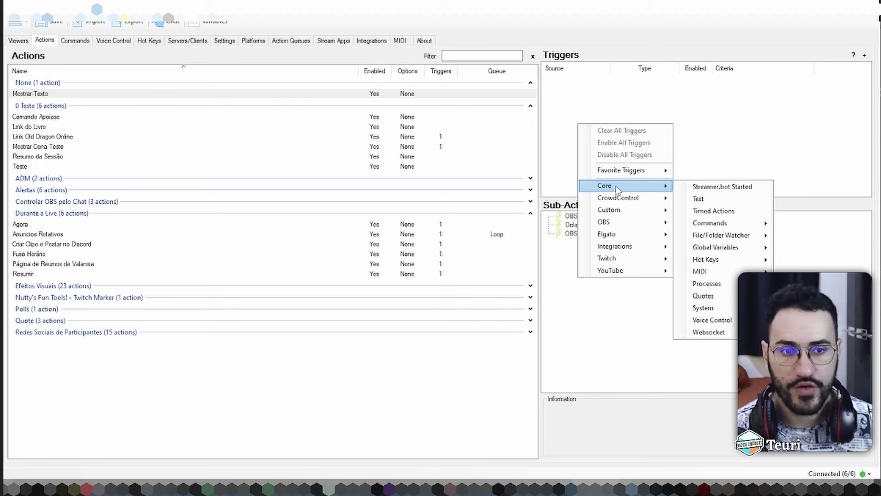
{"action": "mouse_move", "coordinate": [734, 224]}
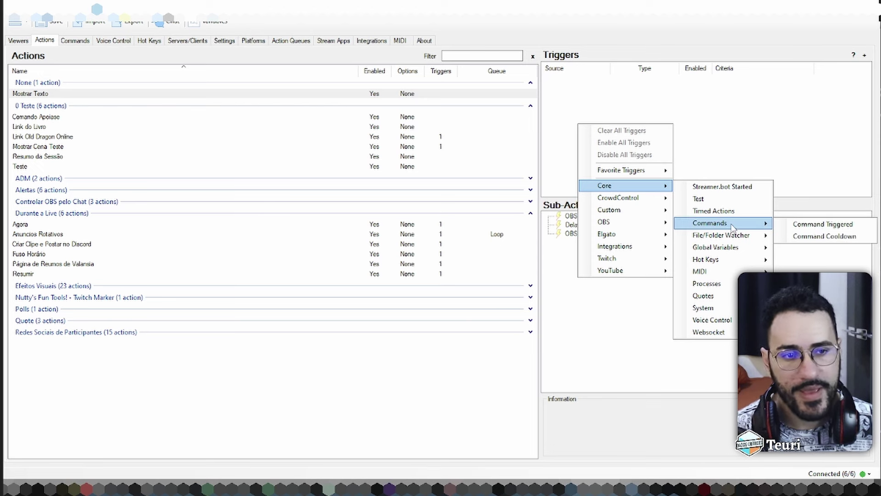
{"action": "left_click", "coordinate": [815, 229]}
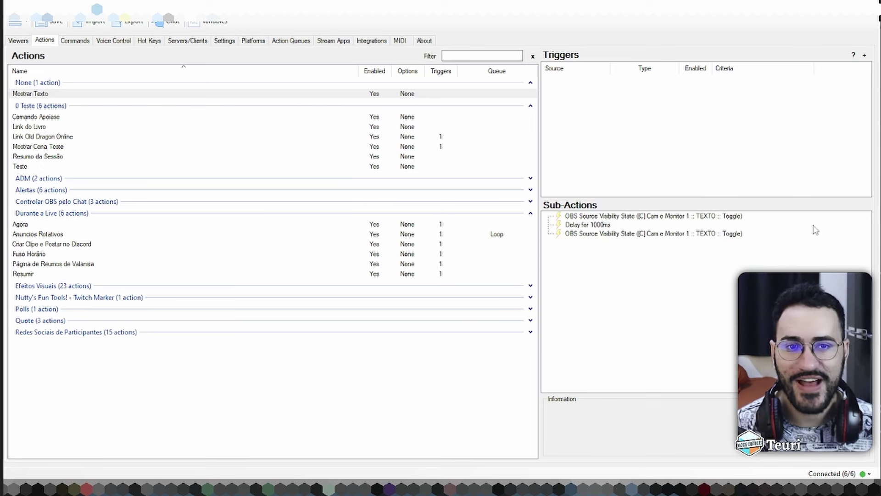
Assign the !teste command to the Command Triggered trigger, create it and select it in the Mostrar Texto action.
{"action": "left_click", "coordinate": [459, 234]}
{"action": "scroll", "coordinate": [476, 302], "scroll_direction": "down", "scroll_amount": 3}
{"action": "scroll", "coordinate": [476, 298], "scroll_direction": "up", "scroll_amount": 5}
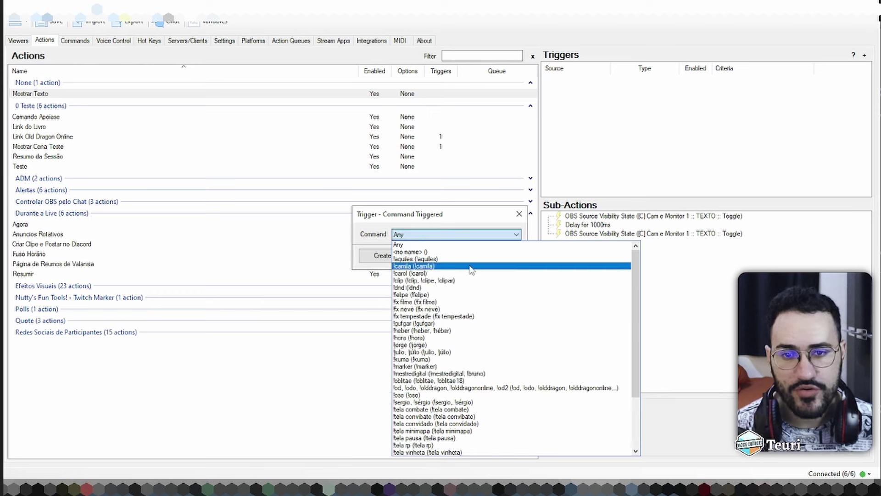
{"action": "scroll", "coordinate": [459, 262], "scroll_direction": "down", "scroll_amount": 5}
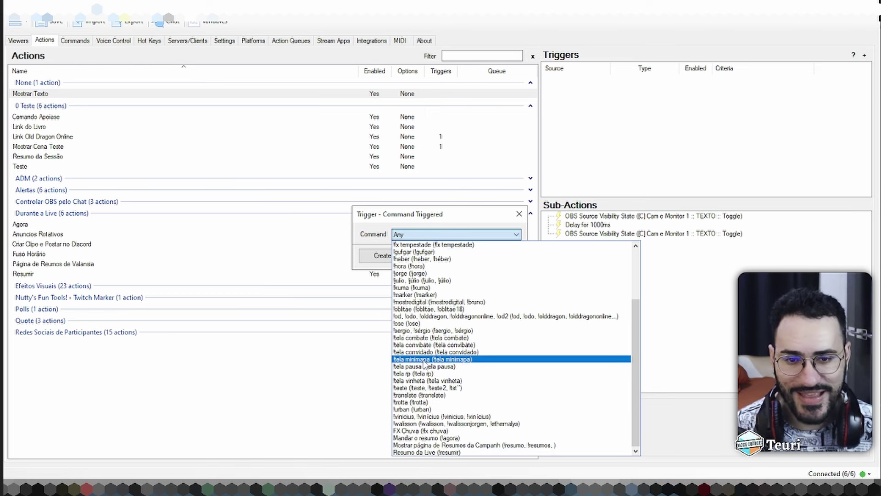
{"action": "left_click", "coordinate": [420, 388]}
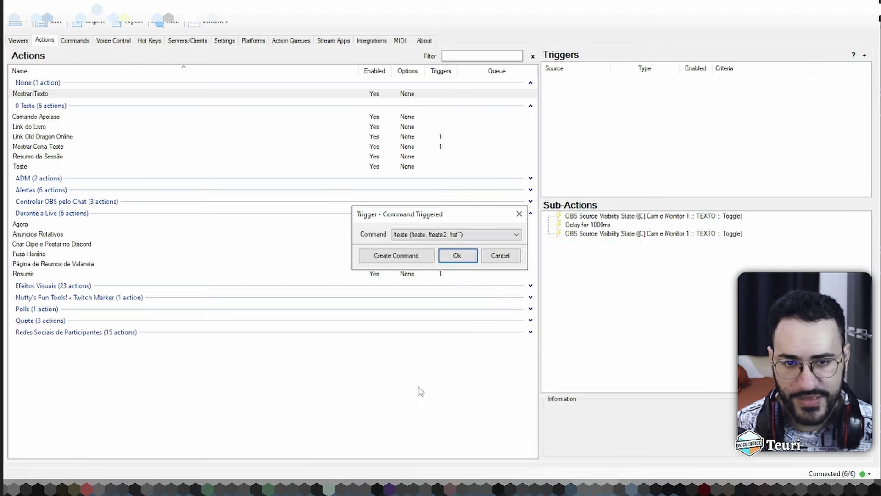
{"action": "left_click", "coordinate": [453, 256]}
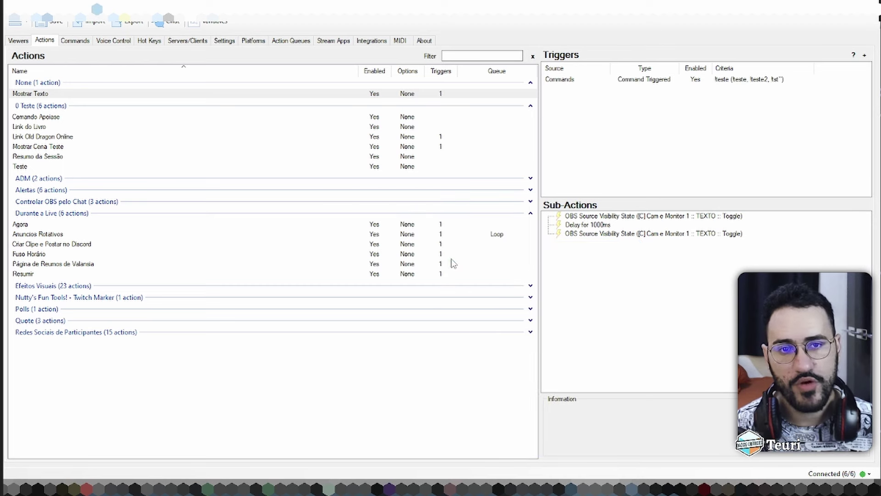
{"action": "left_click", "coordinate": [648, 81]}
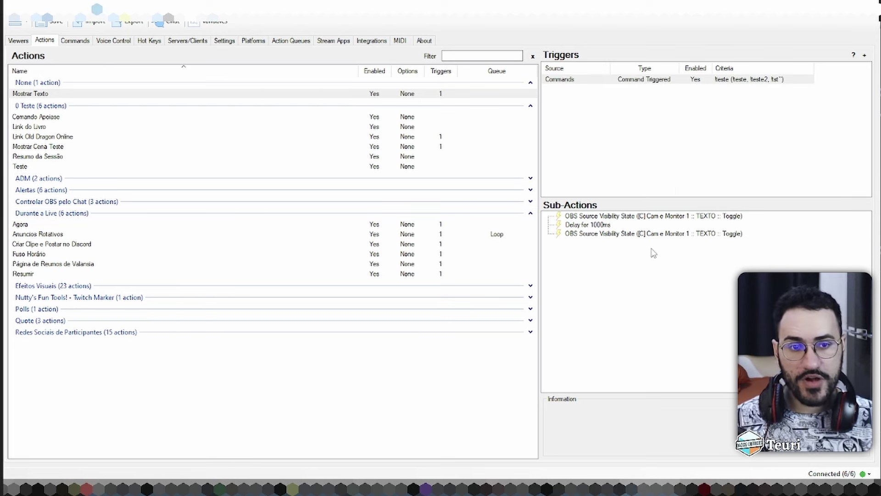
{"action": "left_click", "coordinate": [636, 228]}
{"action": "right_click", "coordinate": [607, 271]}
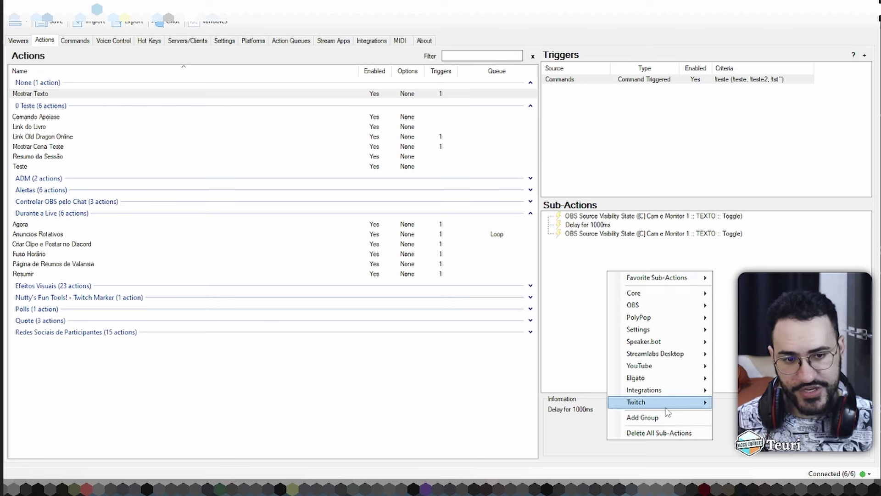
{"action": "mouse_move", "coordinate": [666, 402]}
{"action": "key", "text": "Escape"}
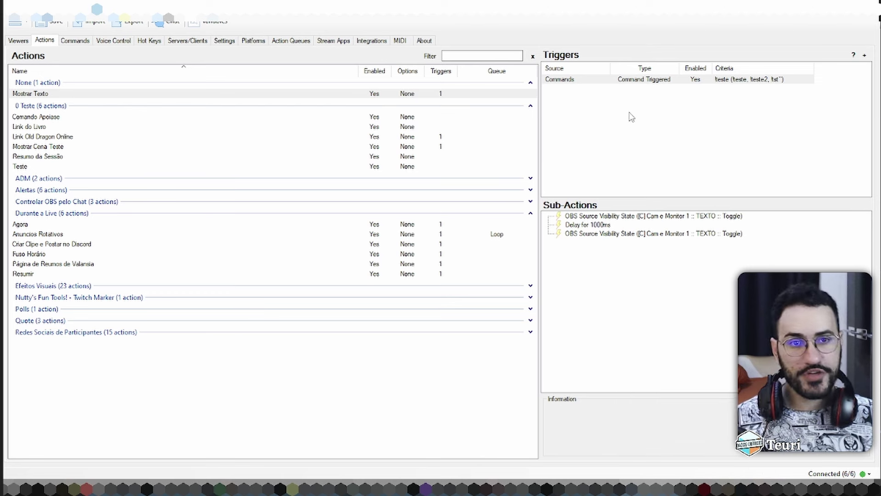
{"action": "left_click", "coordinate": [639, 80]}
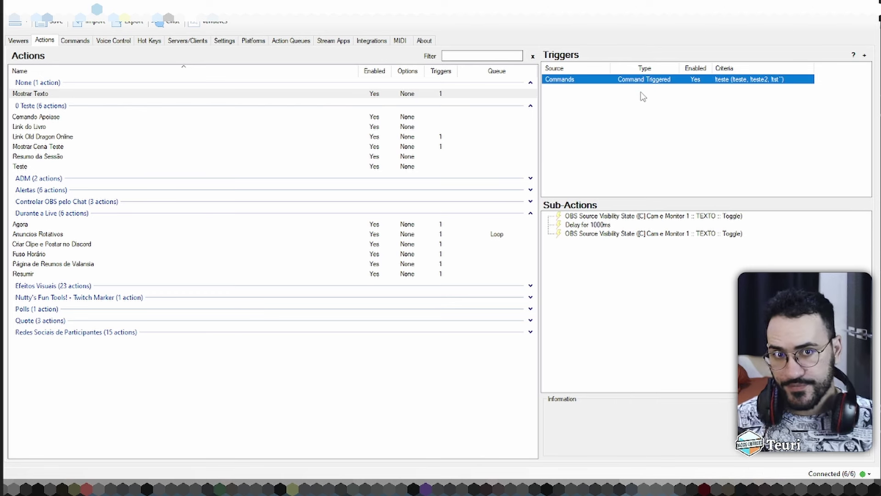
{"action": "right_click", "coordinate": [642, 96]}
{"action": "left_click", "coordinate": [653, 345]}
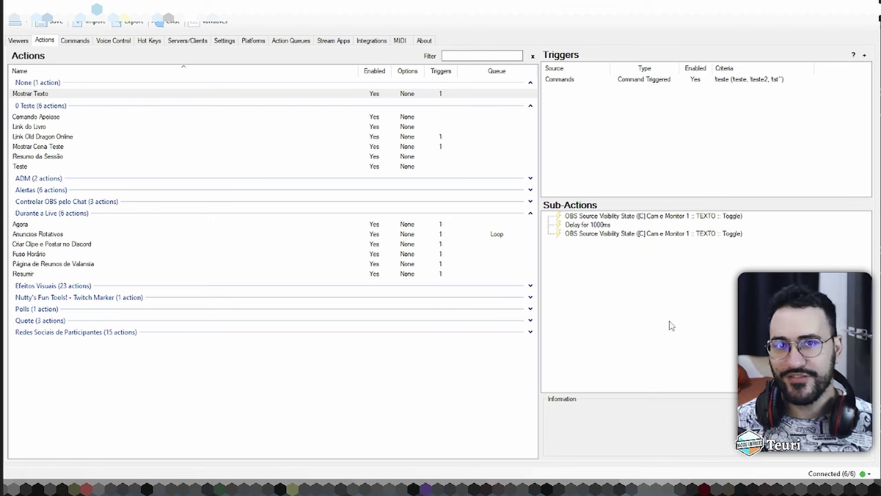
{"action": "left_click", "coordinate": [615, 234]}
{"action": "left_click", "coordinate": [696, 251]}
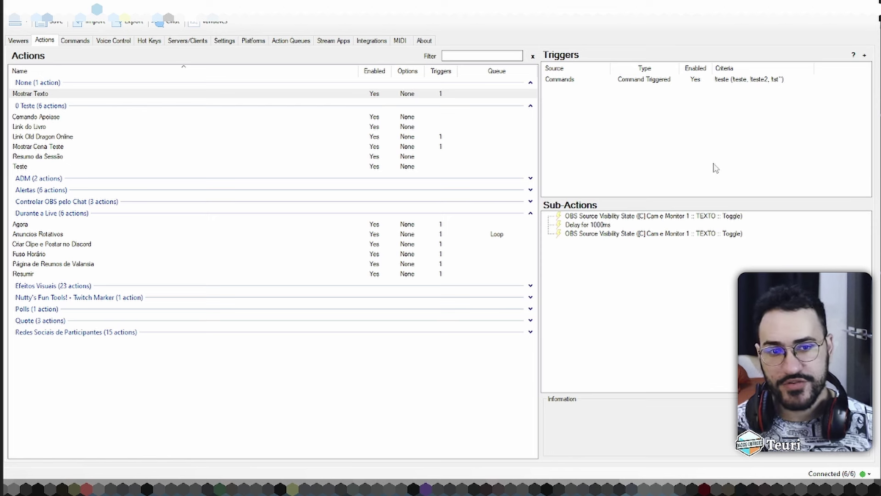
{"action": "left_click", "coordinate": [606, 234]}
{"action": "left_click", "coordinate": [604, 225]}
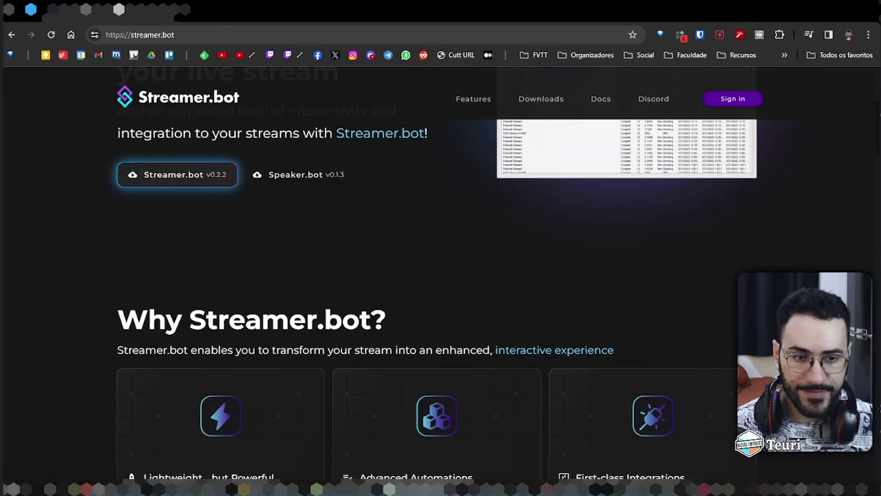
Switch to Streamer.bot, maximize its window and look over the user interface and voice control settings.
{"action": "left_click", "coordinate": [697, 490]}
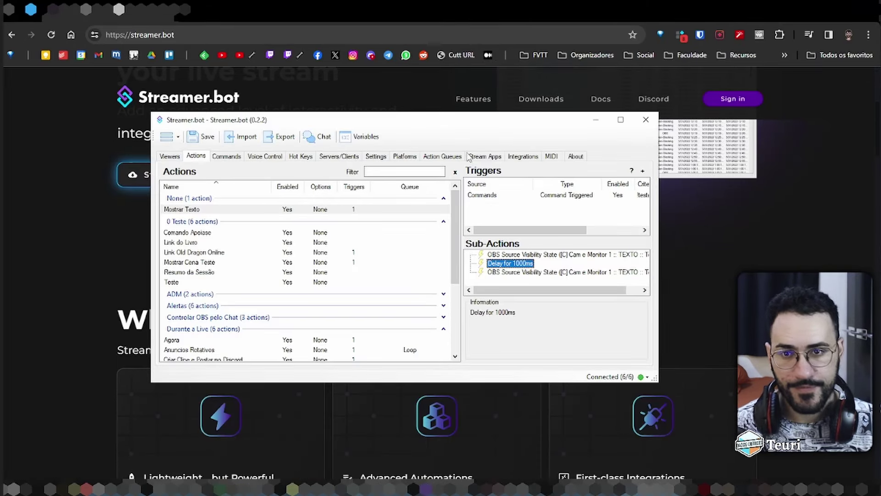
{"action": "left_click", "coordinate": [596, 120]}
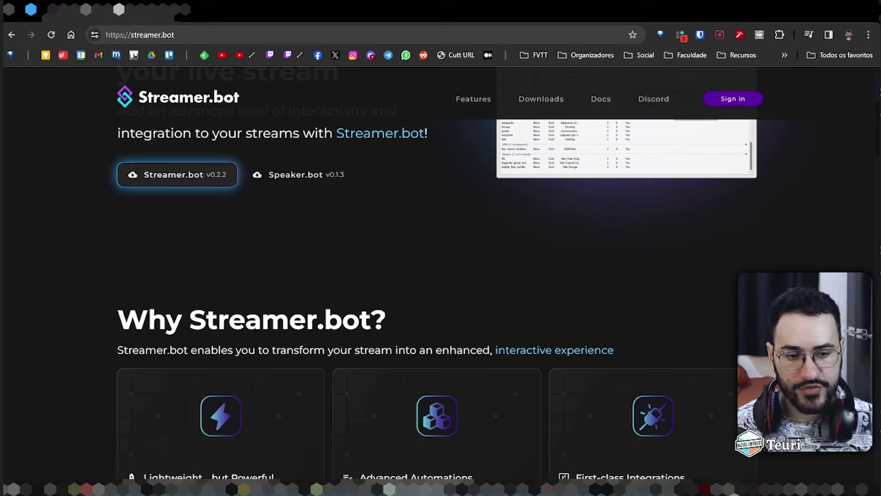
{"action": "key", "text": "alt+Tab"}
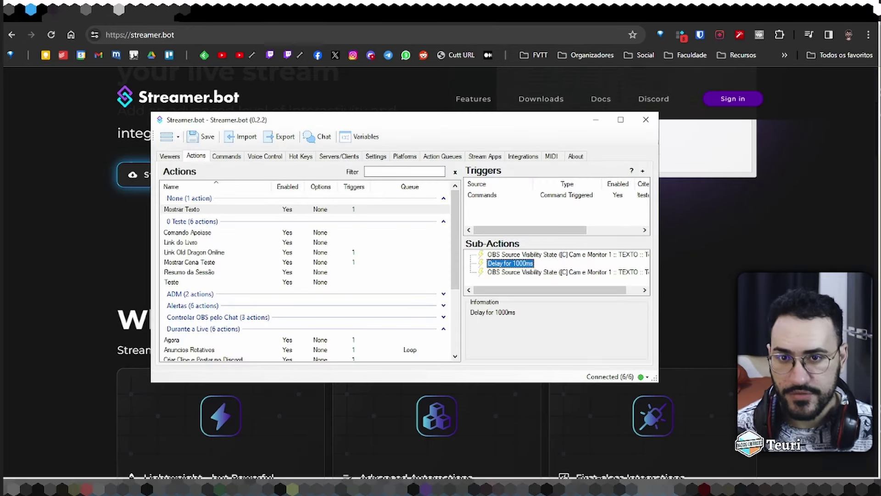
{"action": "key", "text": "super+Up"}
{"action": "left_click", "coordinate": [14, 21]}
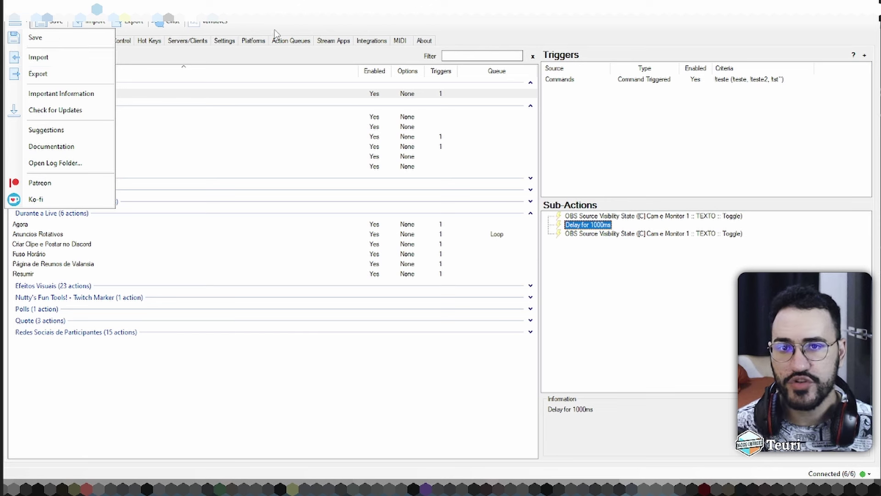
{"action": "left_click", "coordinate": [232, 43]}
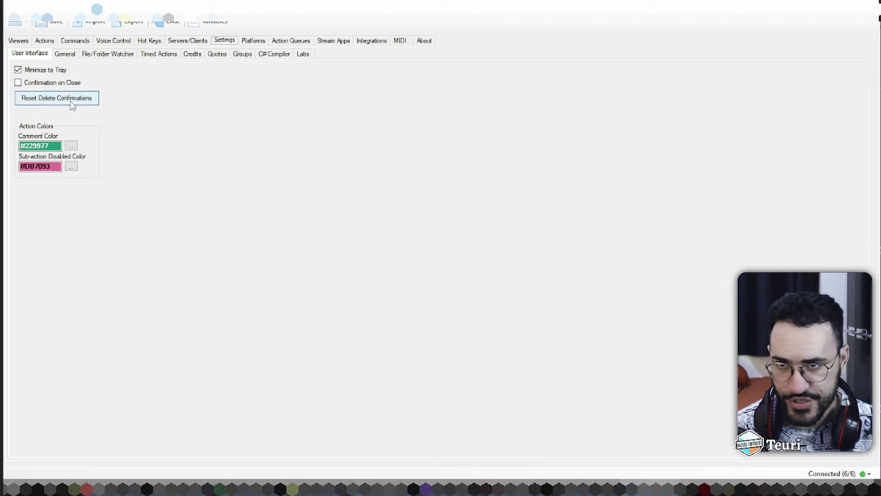
{"action": "left_click", "coordinate": [111, 41]}
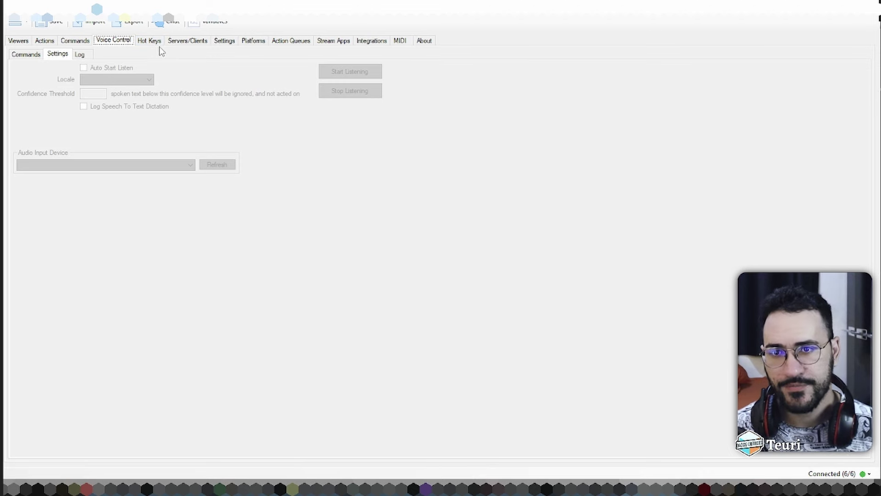
Review the connected Twitch accounts and the list of Twitch channel point rewards.
{"action": "left_click", "coordinate": [254, 41]}
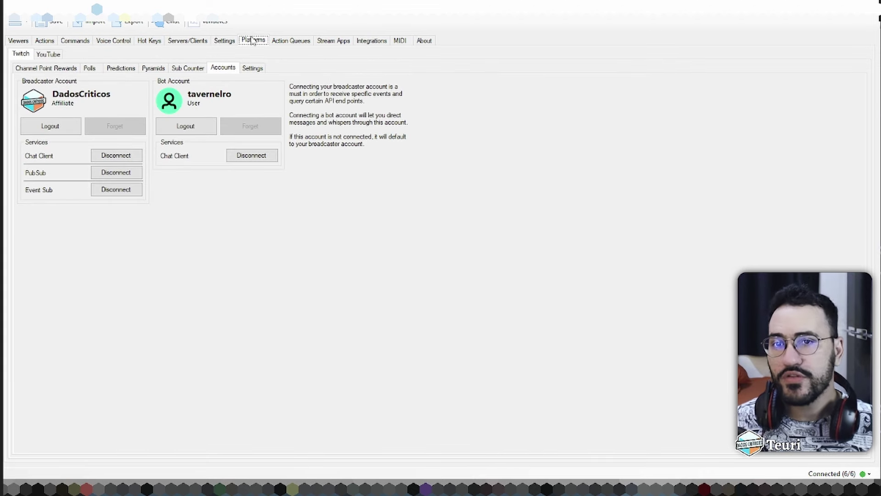
{"action": "left_click", "coordinate": [49, 54]}
{"action": "left_click", "coordinate": [28, 54]}
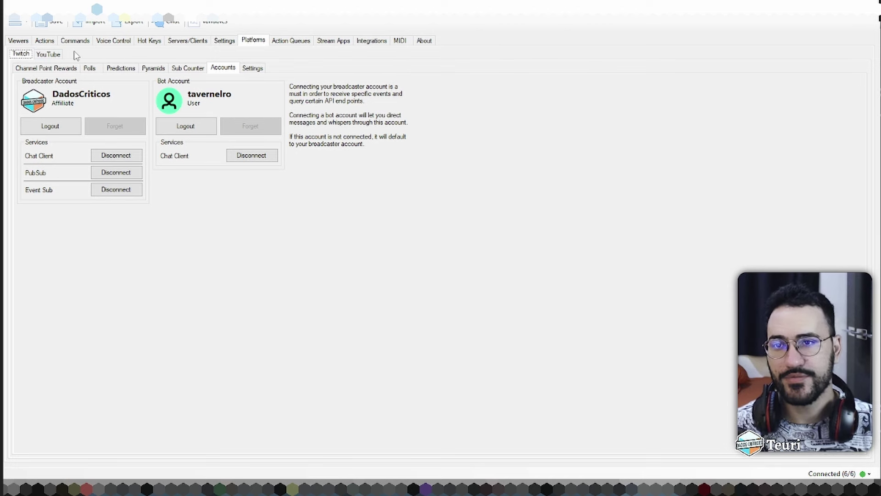
{"action": "left_click", "coordinate": [46, 68]}
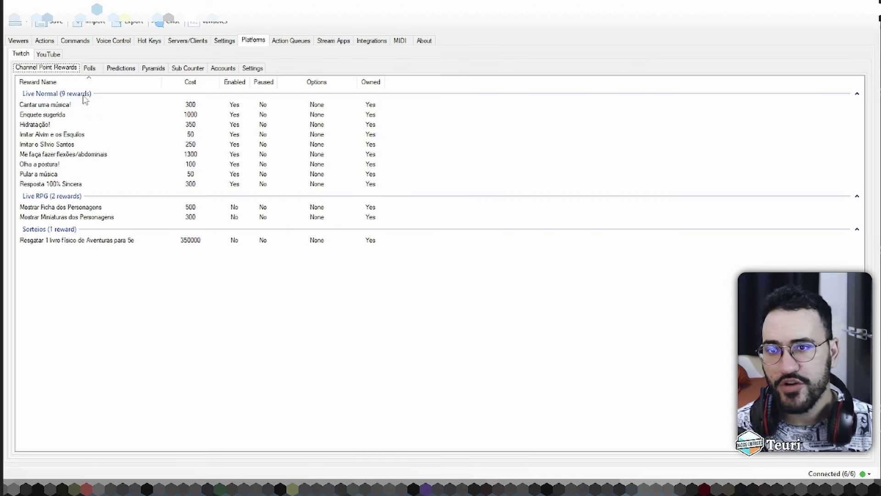
{"action": "left_click", "coordinate": [302, 274]}
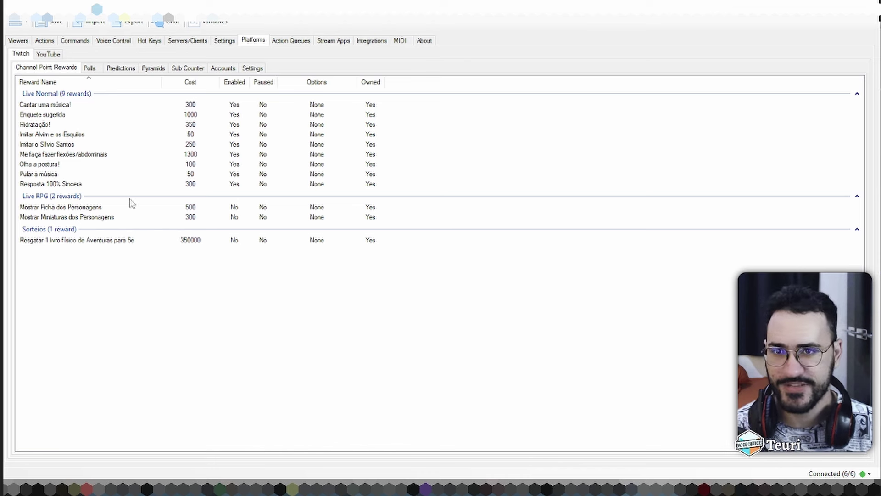
Look at the Twitch poll creation form without creating a poll, and view the Sub Counter settings.
{"action": "left_click", "coordinate": [91, 68]}
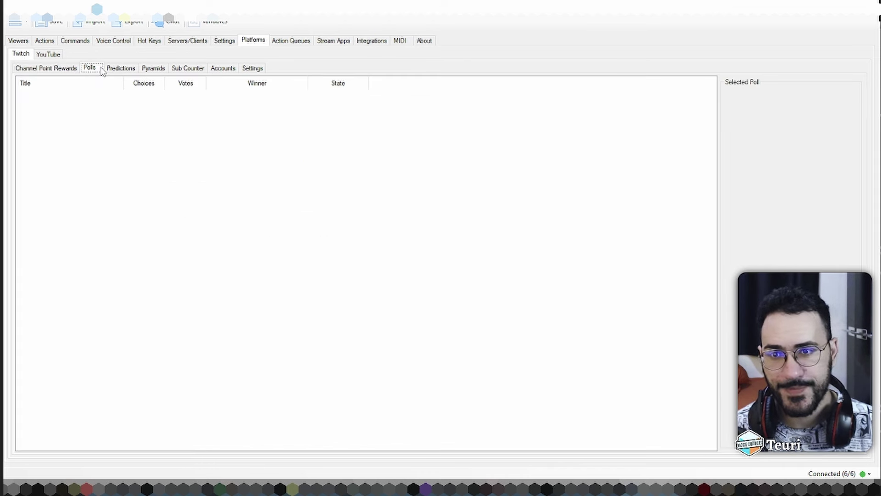
{"action": "right_click", "coordinate": [158, 146]}
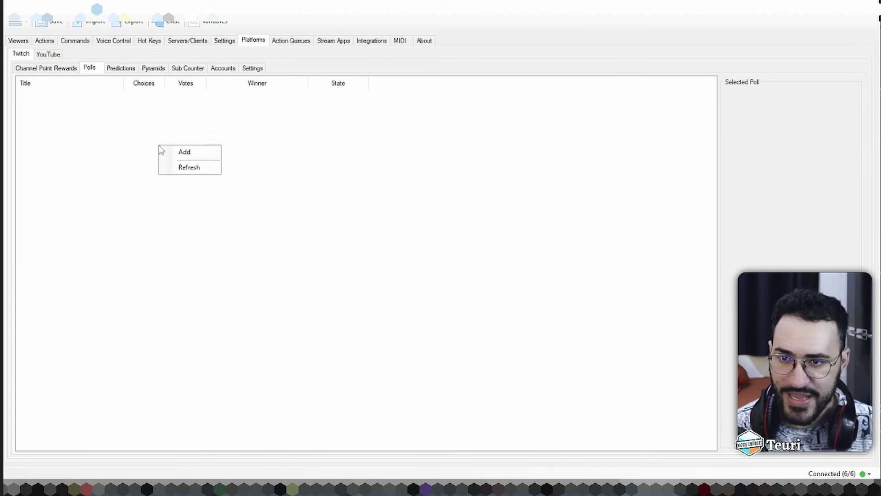
{"action": "left_click", "coordinate": [203, 155]}
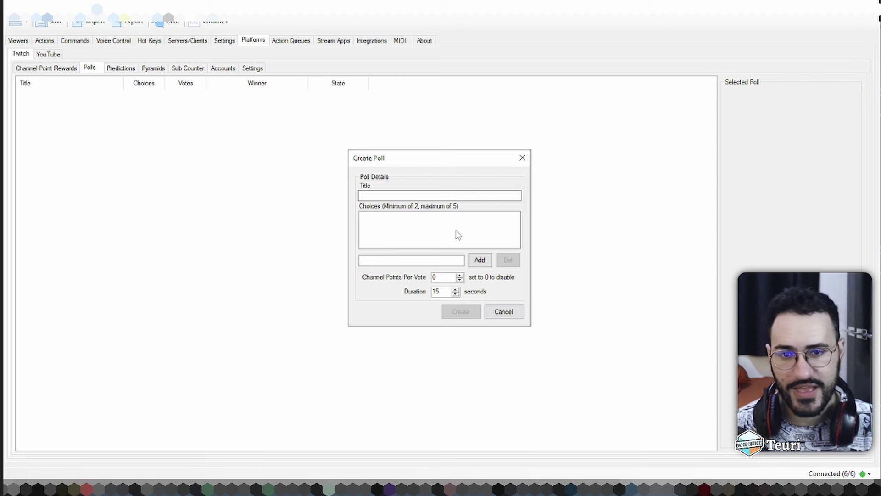
{"action": "left_click", "coordinate": [522, 157]}
{"action": "left_click", "coordinate": [187, 68]}
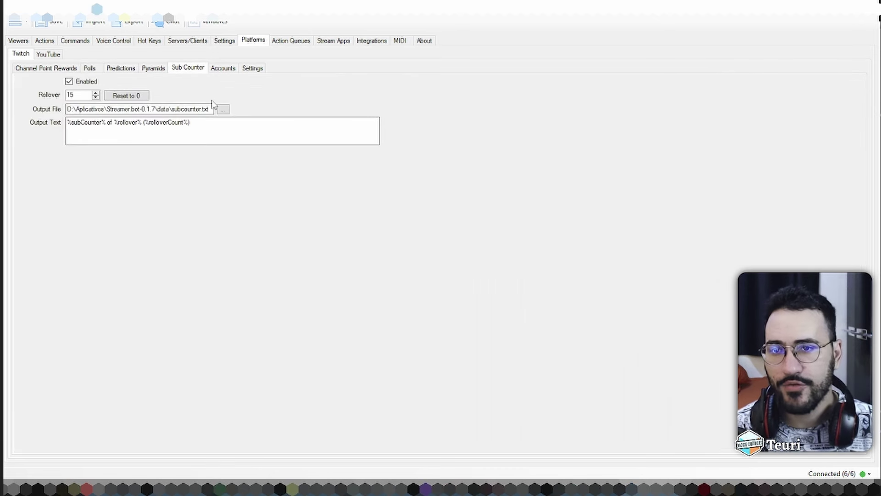
Review the YouTube platform's stream info, account connection and settings.
{"action": "left_click", "coordinate": [46, 55]}
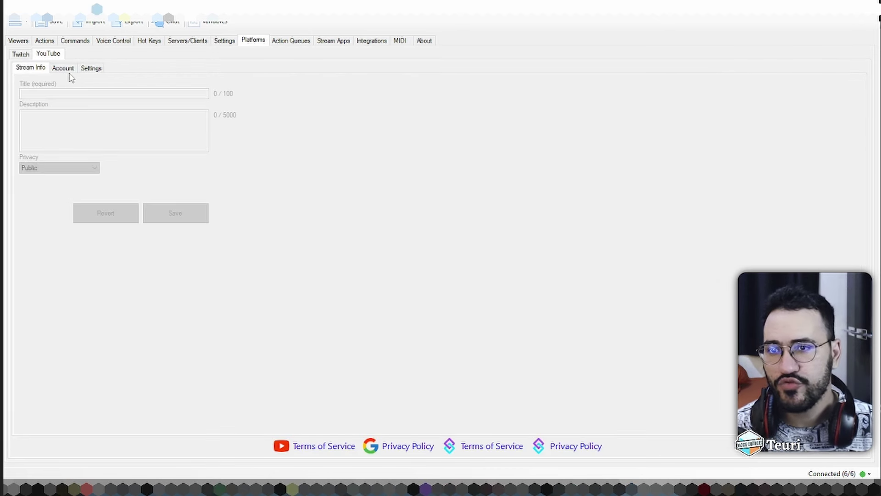
{"action": "left_click", "coordinate": [80, 70]}
{"action": "left_click", "coordinate": [68, 70]}
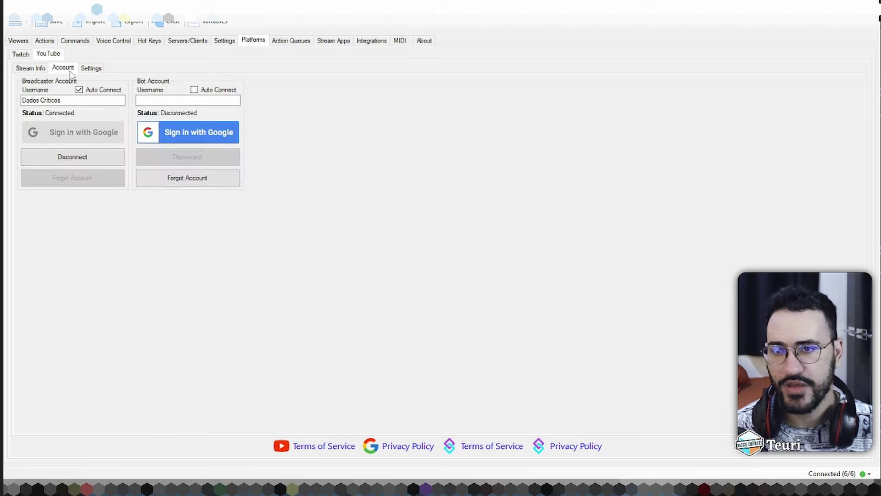
{"action": "left_click", "coordinate": [91, 68]}
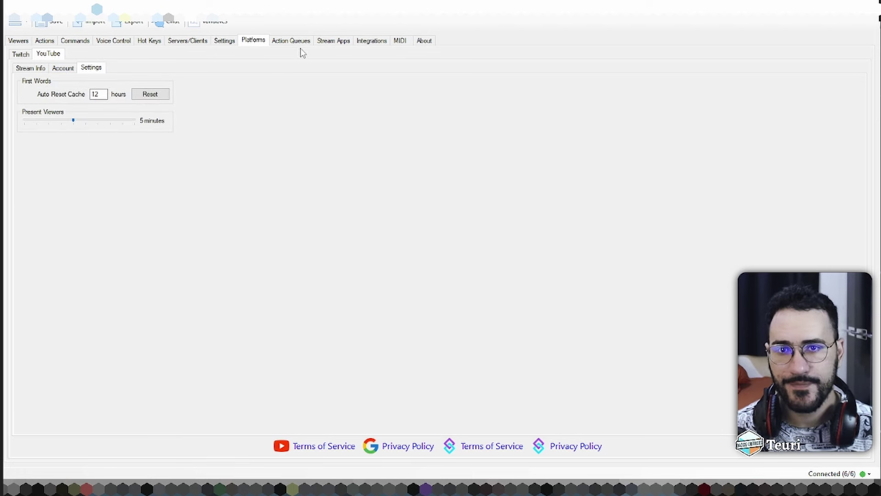
Look at the Timed Actions settings and the list of saved chat quotes.
{"action": "left_click", "coordinate": [224, 40]}
{"action": "left_click", "coordinate": [159, 54]}
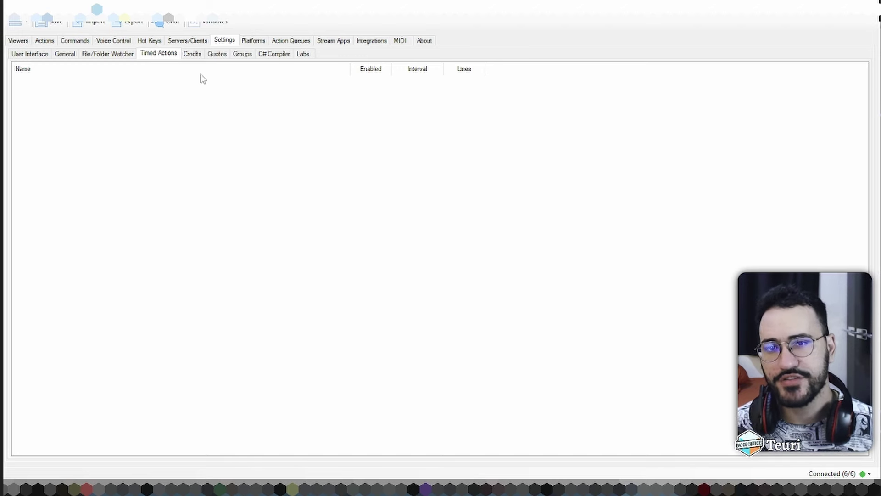
{"action": "left_click", "coordinate": [217, 53]}
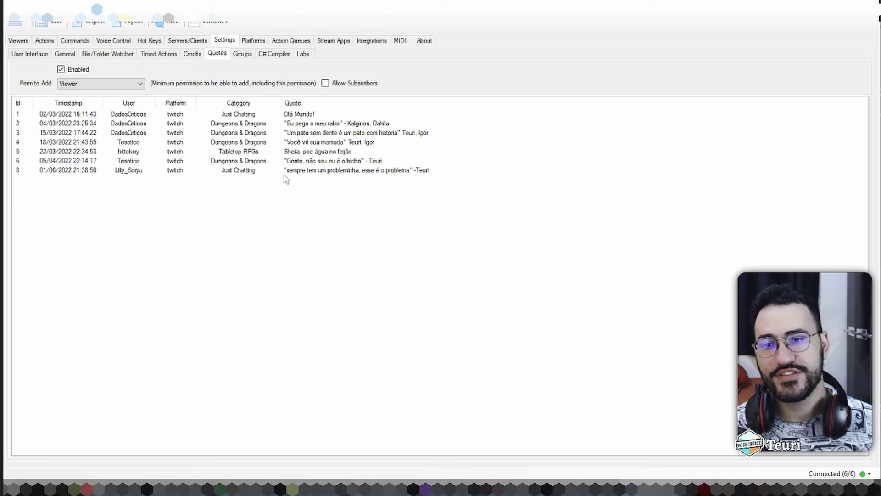
{"action": "left_click", "coordinate": [277, 163]}
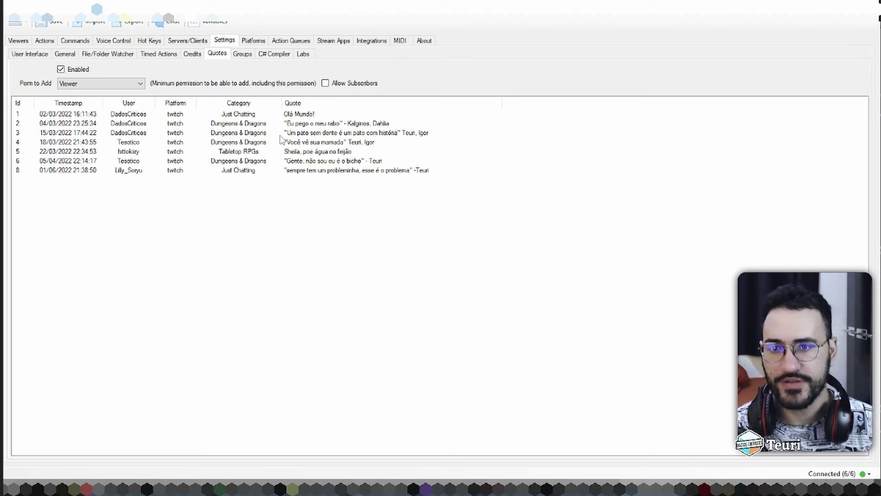
Look through the available integrations, including Streamlabs, DonorDrive, Pulsoid, HypeRate.io and Elgato.
{"action": "left_click", "coordinate": [372, 41]}
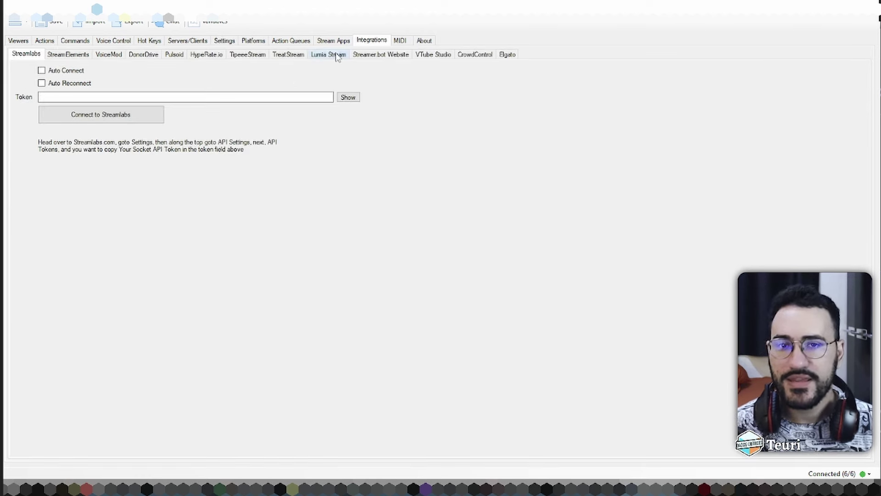
{"action": "key", "text": "Right"}
{"action": "key", "text": "Right"}
{"action": "left_click", "coordinate": [142, 55]}
{"action": "left_click", "coordinate": [174, 56]}
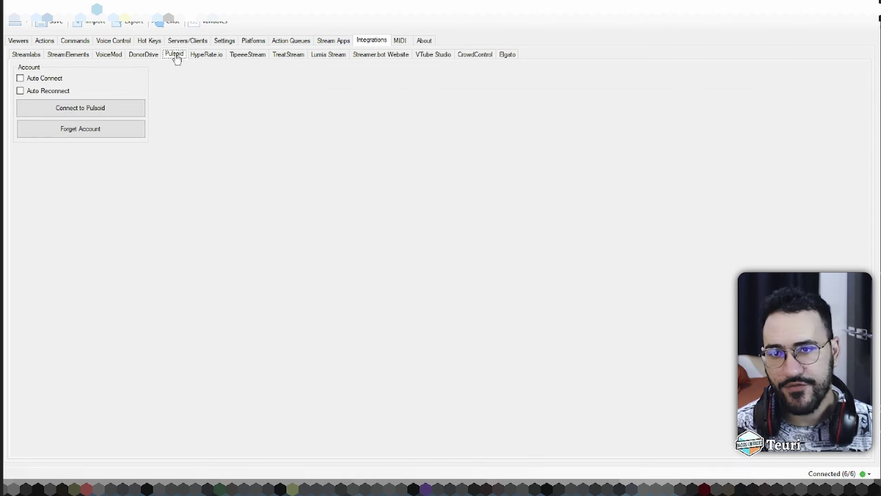
{"action": "left_click", "coordinate": [209, 55]}
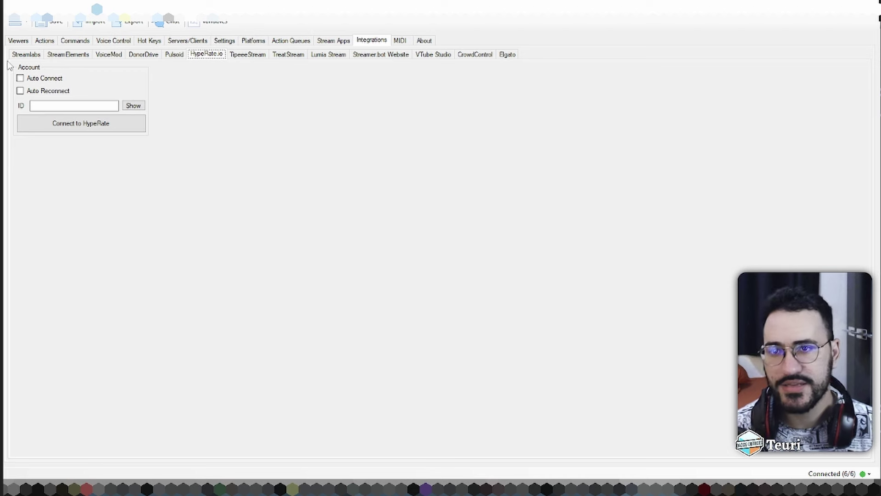
{"action": "left_click", "coordinate": [507, 54]}
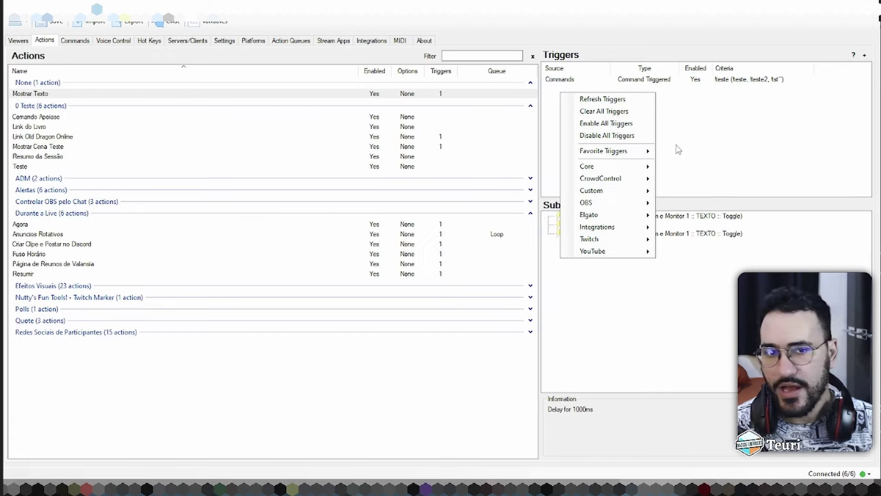
Examine the trigger categories available for the Mostrar Texto action, including the Twitch event groups, without adding a trigger.
{"action": "left_click", "coordinate": [678, 151]}
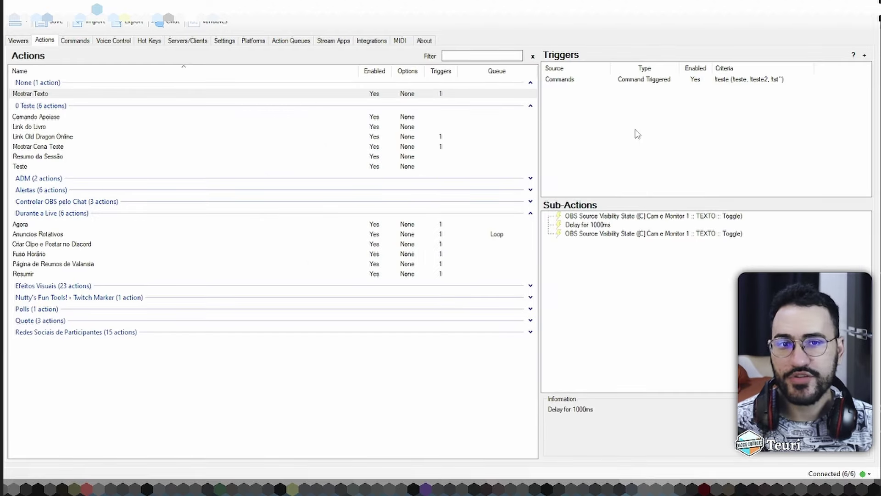
{"action": "right_click", "coordinate": [594, 102]}
{"action": "left_click", "coordinate": [577, 122]}
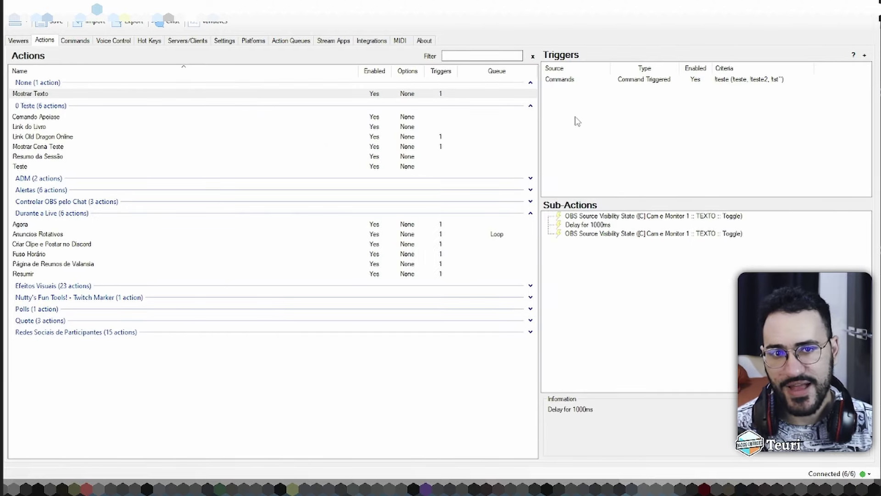
{"action": "right_click", "coordinate": [562, 92]}
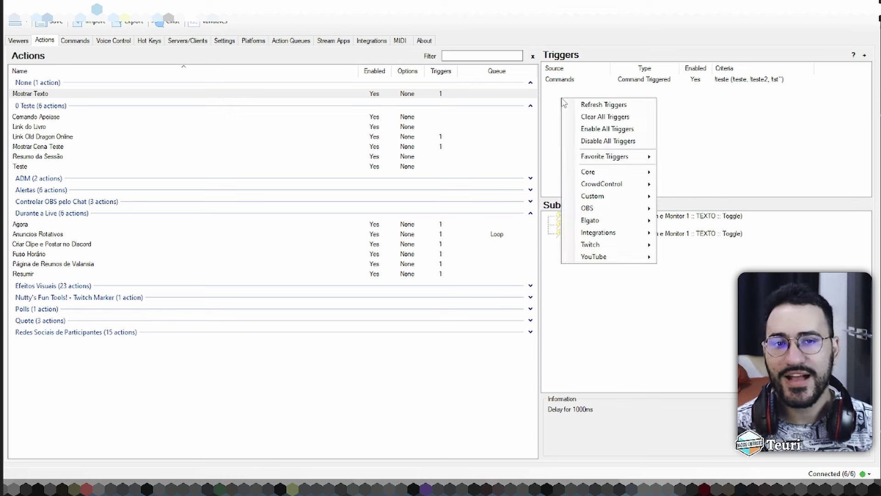
{"action": "left_click", "coordinate": [677, 113]}
{"action": "right_click", "coordinate": [599, 108]}
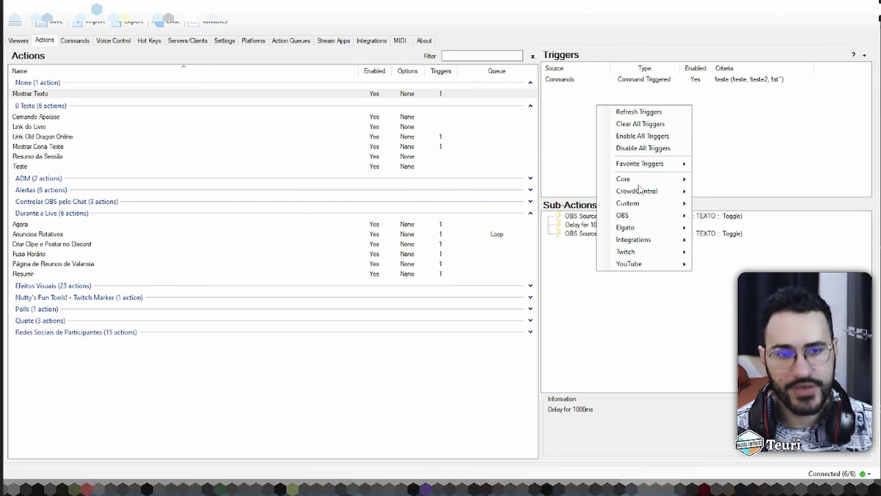
{"action": "mouse_move", "coordinate": [641, 253]}
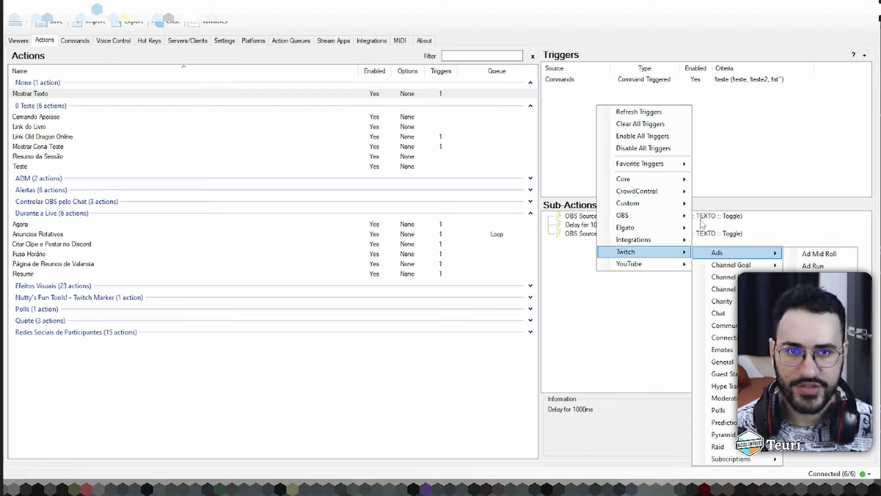
{"action": "left_click", "coordinate": [727, 185]}
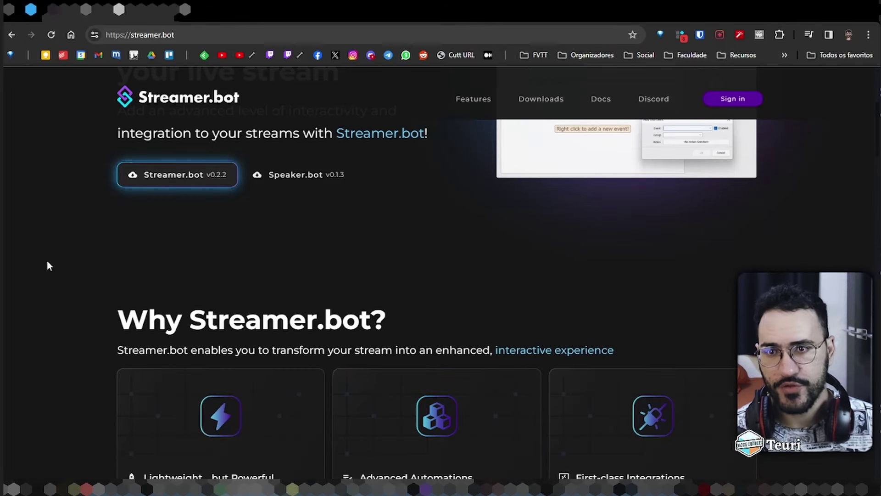
Switch to the Streamer.bot website in the browser and sign in to the account.
{"action": "scroll", "coordinate": [467, 150], "scroll_direction": "down", "scroll_amount": 4}
{"action": "scroll", "coordinate": [560, 213], "scroll_direction": "up", "scroll_amount": 5}
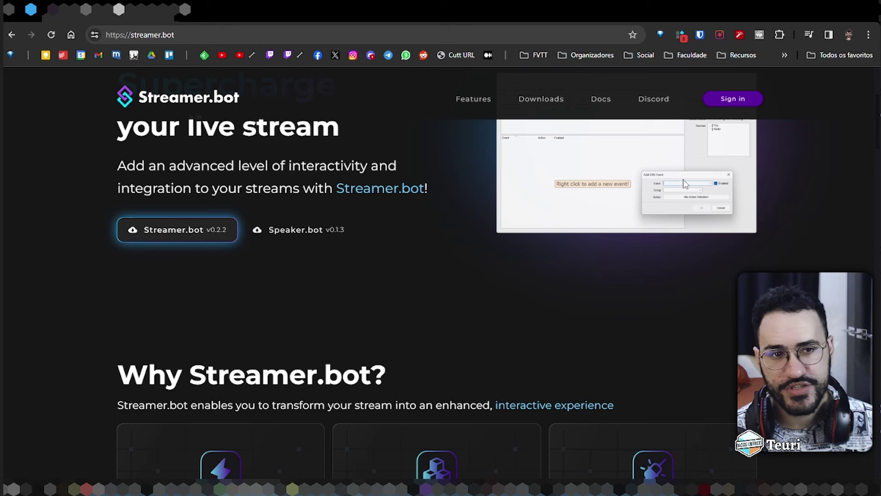
{"action": "left_click", "coordinate": [731, 102]}
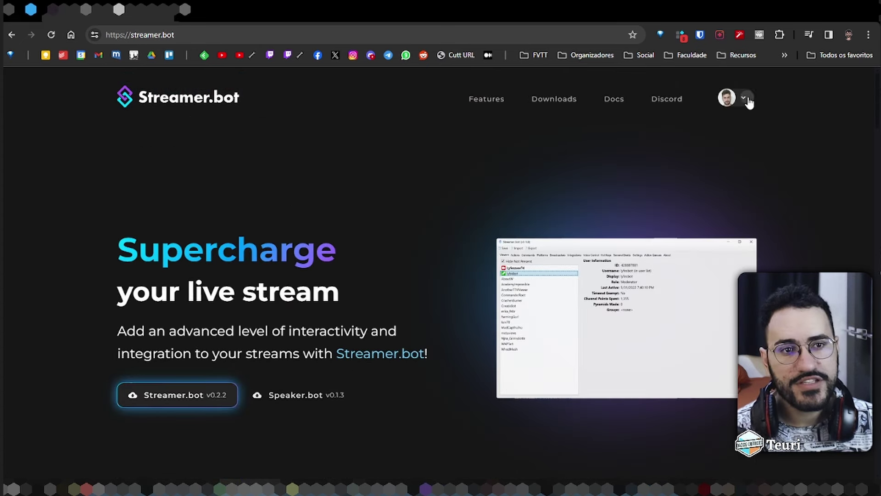
Open the account's Decks page and create a new deck.
{"action": "left_click", "coordinate": [748, 99]}
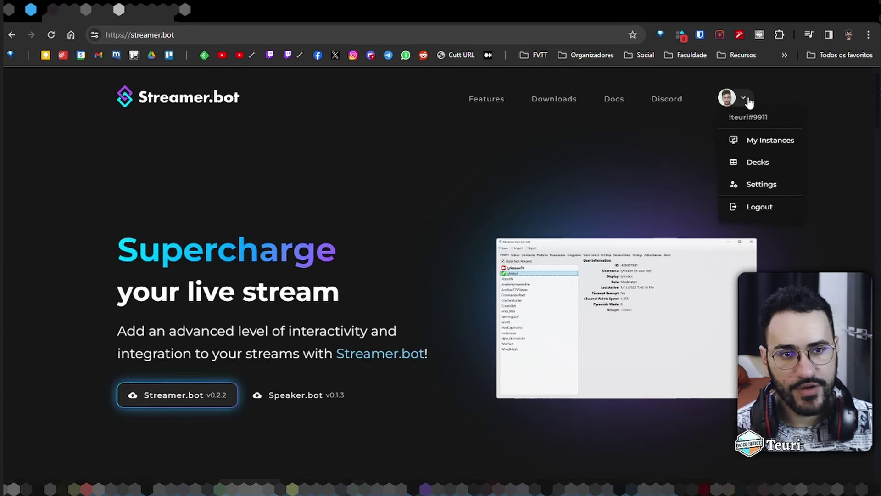
{"action": "left_click", "coordinate": [771, 169]}
{"action": "scroll", "coordinate": [489, 270], "scroll_direction": "down", "scroll_amount": 2}
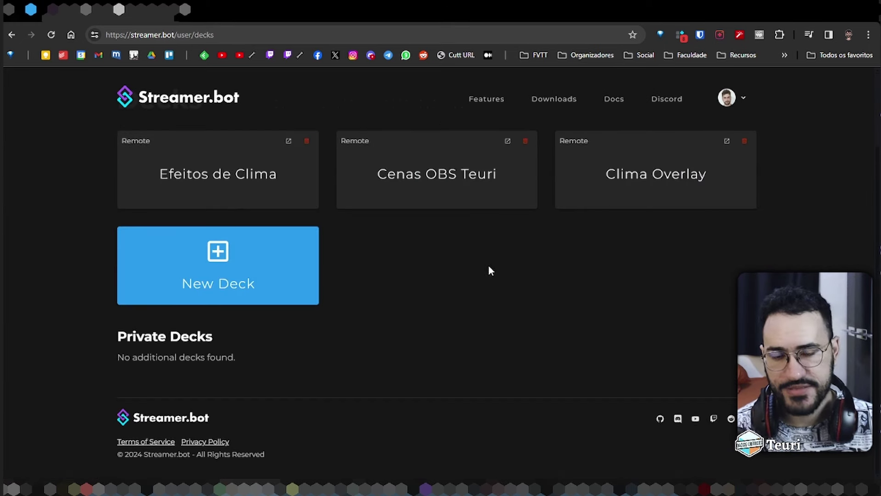
{"action": "left_click", "coordinate": [269, 263]}
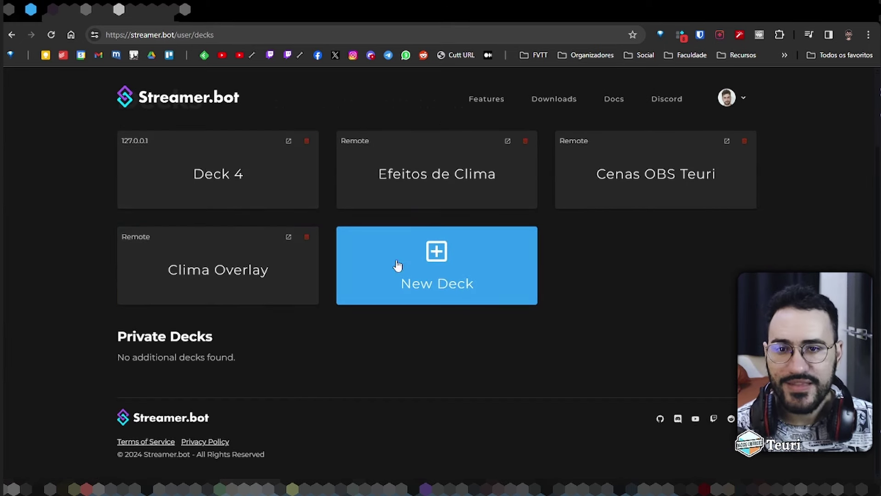
Open Deck 4, switch it to a remote connection, and check the Streamer.bot Website integration in the Streamer.bot desktop app.
{"action": "left_click", "coordinate": [200, 172]}
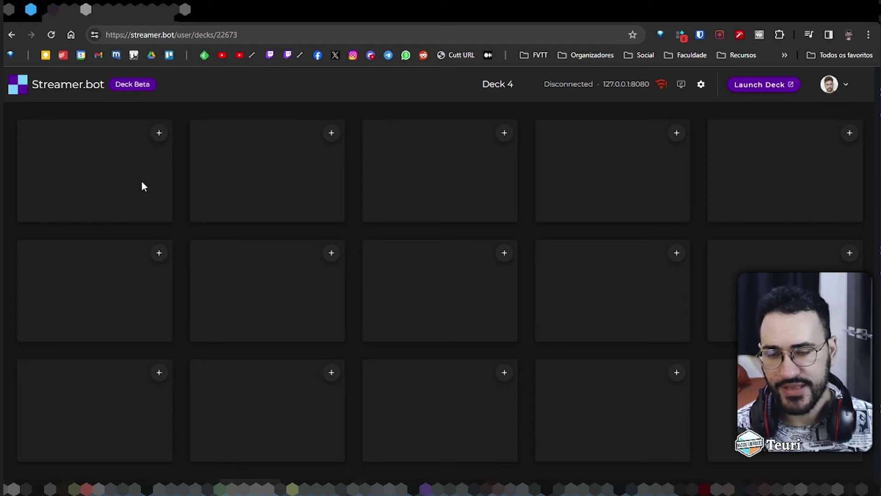
{"action": "left_click", "coordinate": [661, 85]}
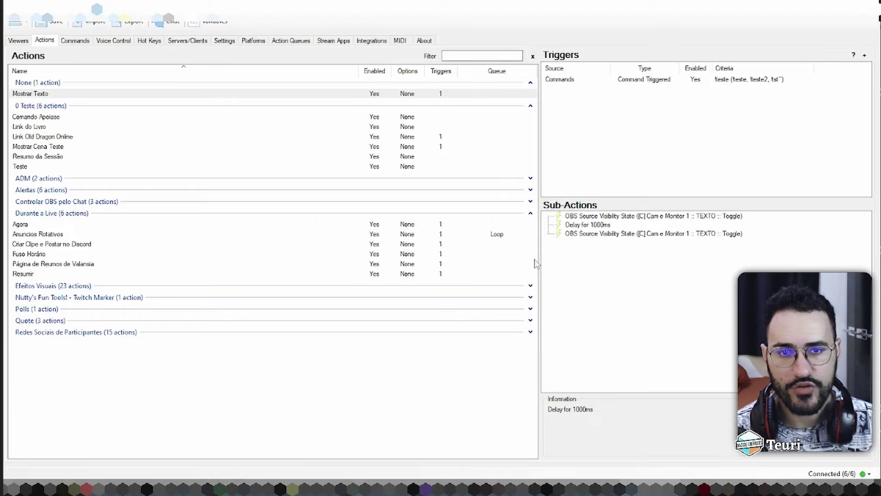
{"action": "left_click", "coordinate": [372, 41]}
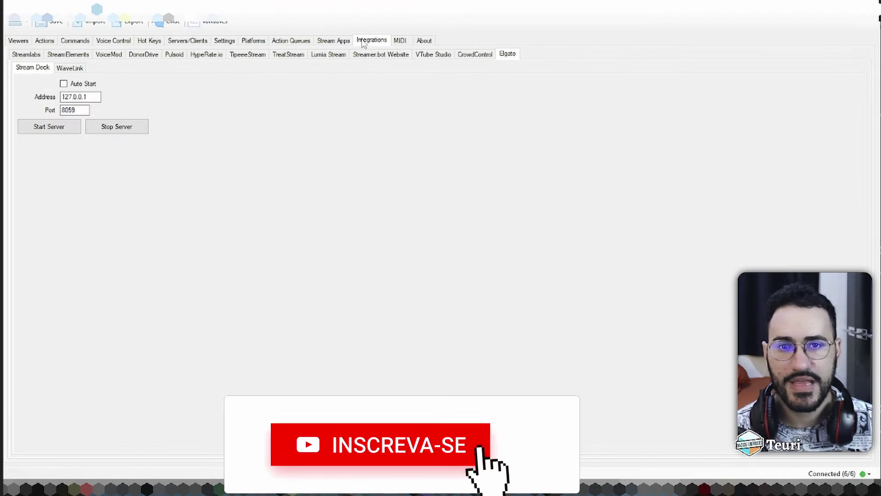
{"action": "left_click", "coordinate": [380, 57]}
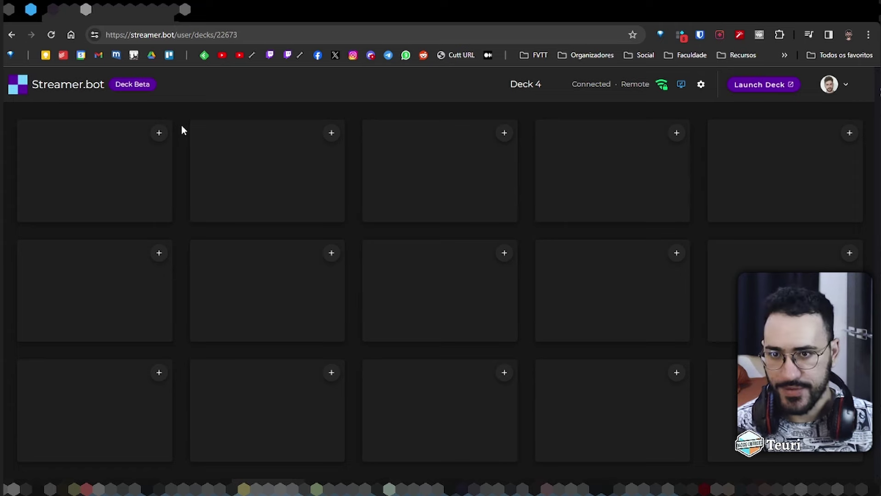
Start a new item in the first slot of Deck 4 and examine its button types and available actions.
{"action": "left_click", "coordinate": [159, 133]}
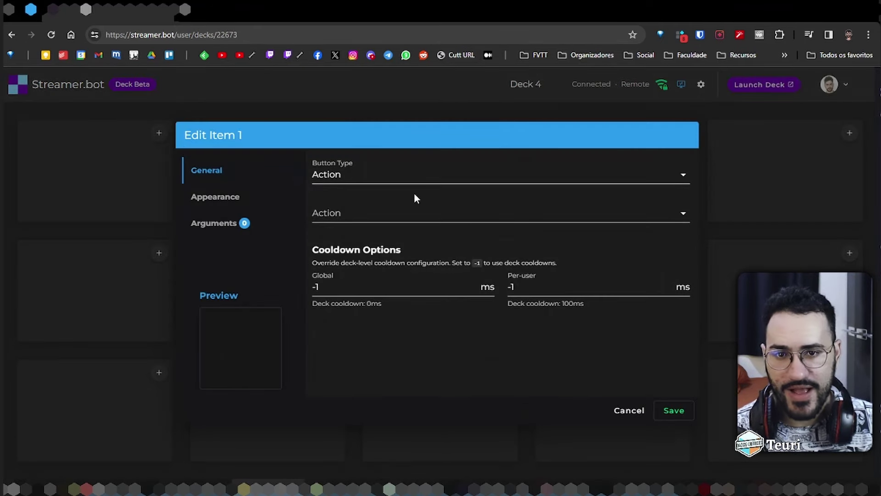
{"action": "left_click", "coordinate": [454, 185]}
{"action": "left_click", "coordinate": [386, 384]}
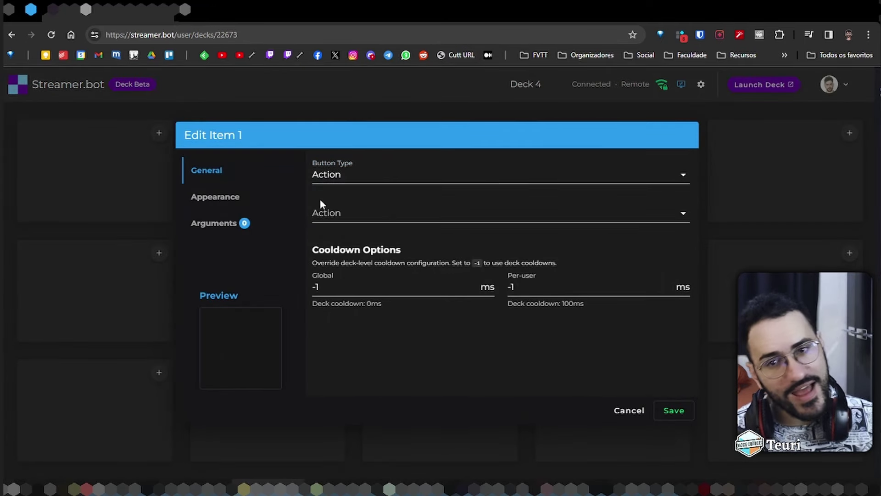
{"action": "left_click", "coordinate": [680, 209]}
{"action": "scroll", "coordinate": [519, 339], "scroll_direction": "down", "scroll_amount": 12}
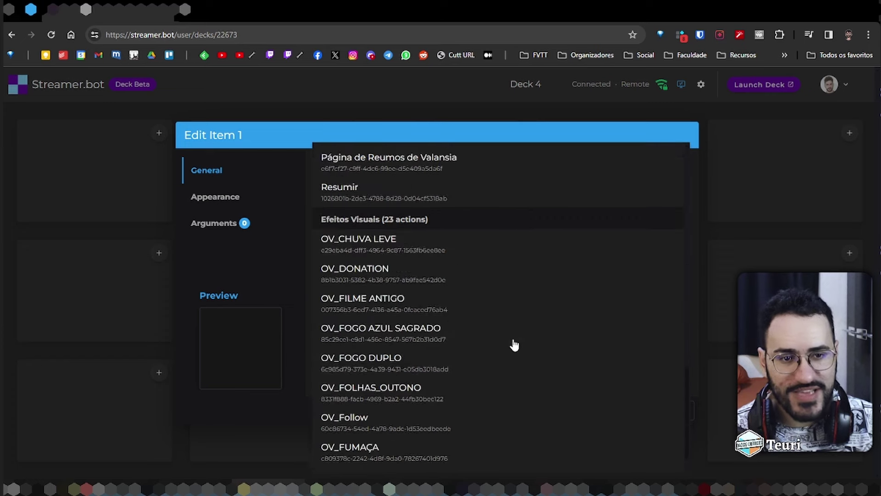
{"action": "scroll", "coordinate": [488, 356], "scroll_direction": "up", "scroll_amount": 11}
{"action": "scroll", "coordinate": [441, 321], "scroll_direction": "down", "scroll_amount": 6}
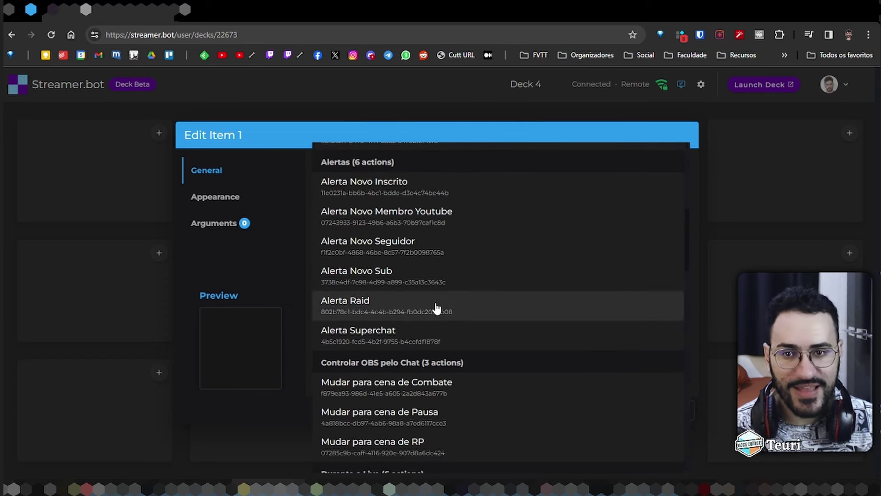
Examine the new item's appearance options, including the icon field, discard the item, and launch Deck 4.
{"action": "left_click", "coordinate": [230, 261]}
{"action": "left_click", "coordinate": [244, 198]}
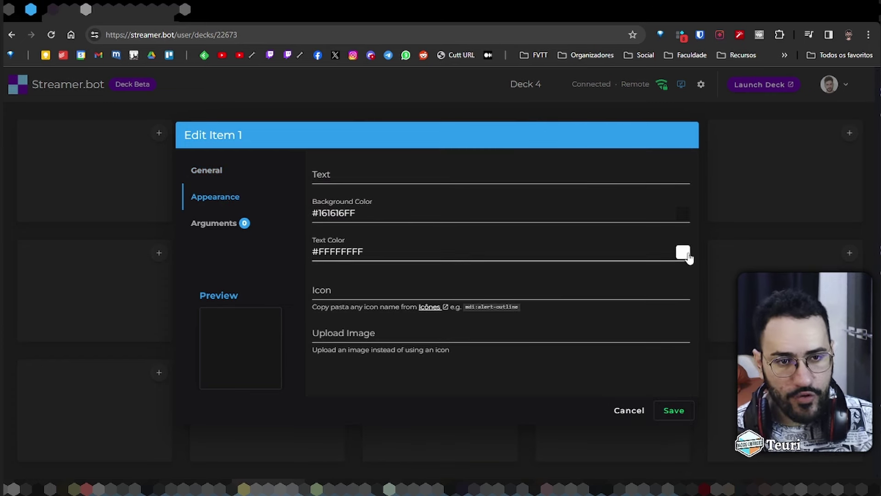
{"action": "left_click", "coordinate": [423, 292]}
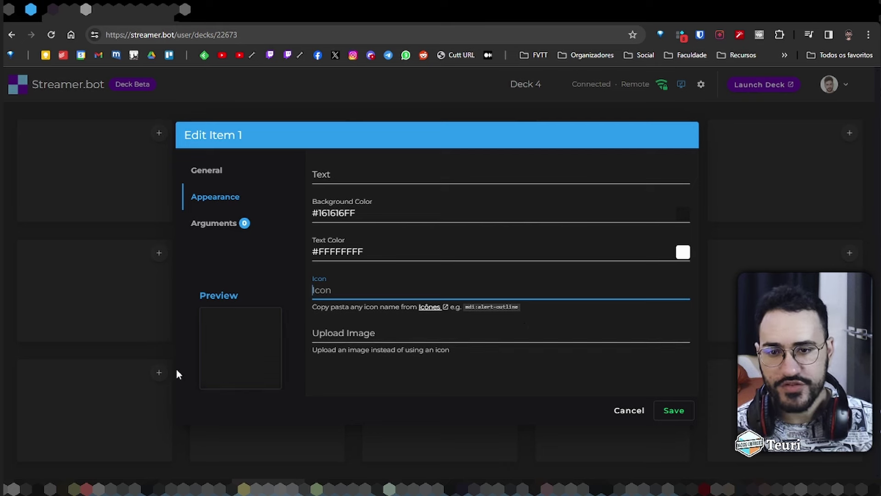
{"action": "left_click", "coordinate": [648, 413]}
{"action": "left_click", "coordinate": [759, 84]}
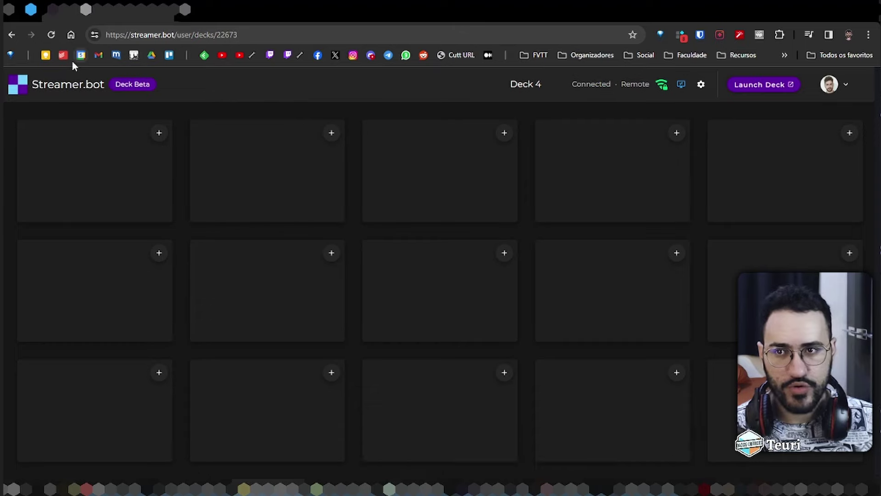
Return to the Decks page, open the Efeitos de Clima deck, and open the settings of its first rain-cloud item.
{"action": "left_click", "coordinate": [11, 34]}
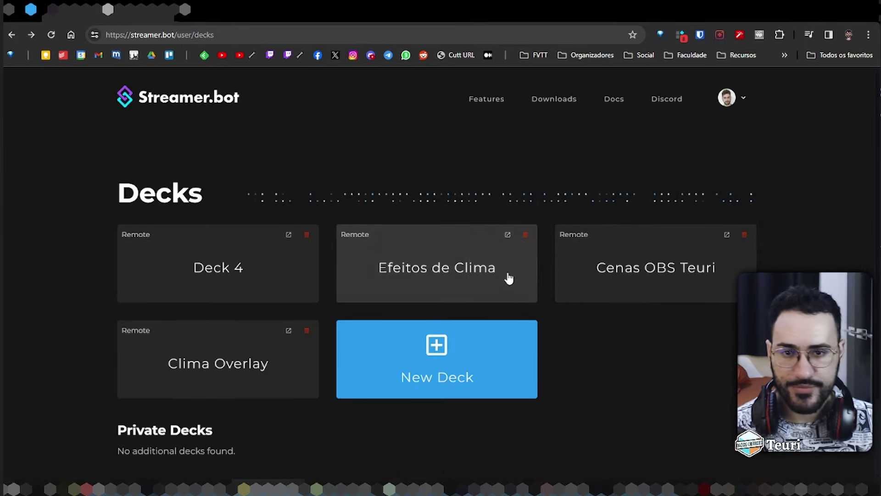
{"action": "left_click", "coordinate": [506, 273]}
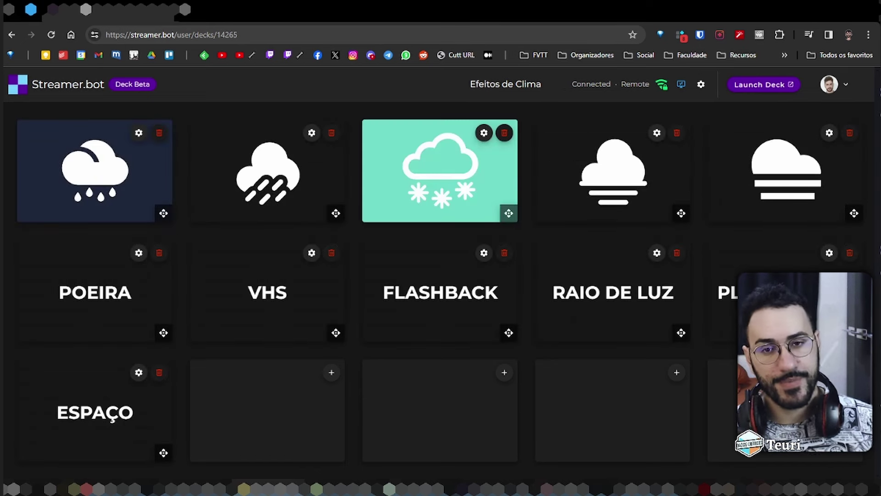
{"action": "left_click", "coordinate": [138, 133]}
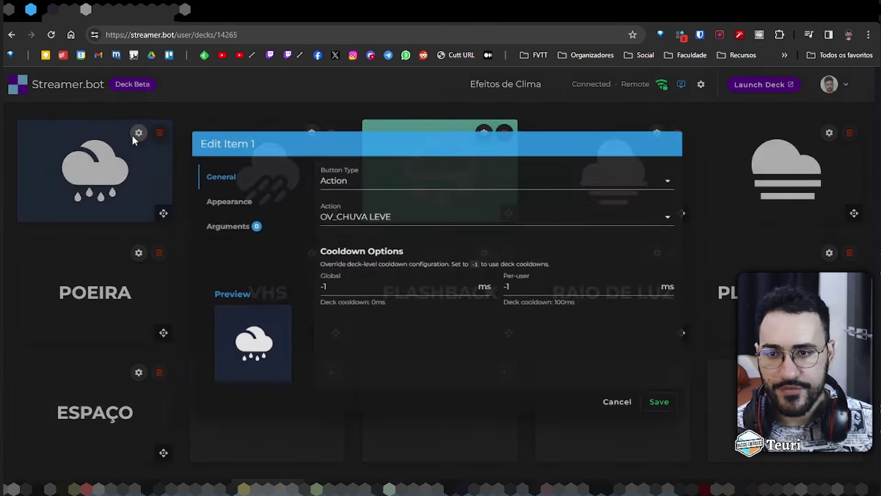